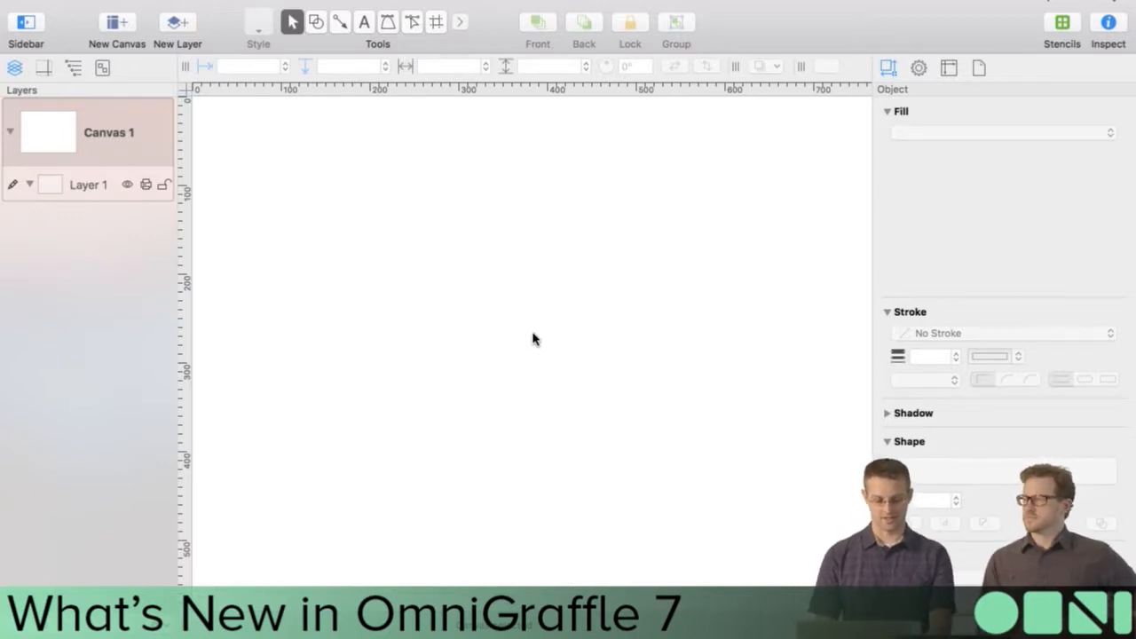
- Turn off canvas autosizing in all four directions so the canvas has a fixed size
scroll(529, 346, "down", 5)
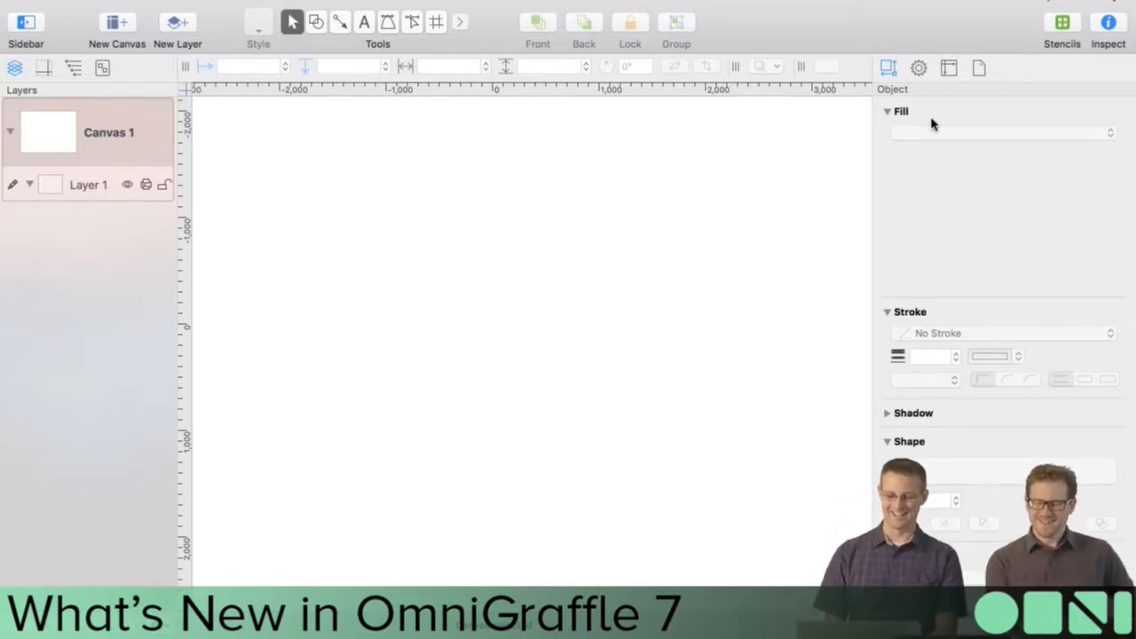
left_click(949, 69)
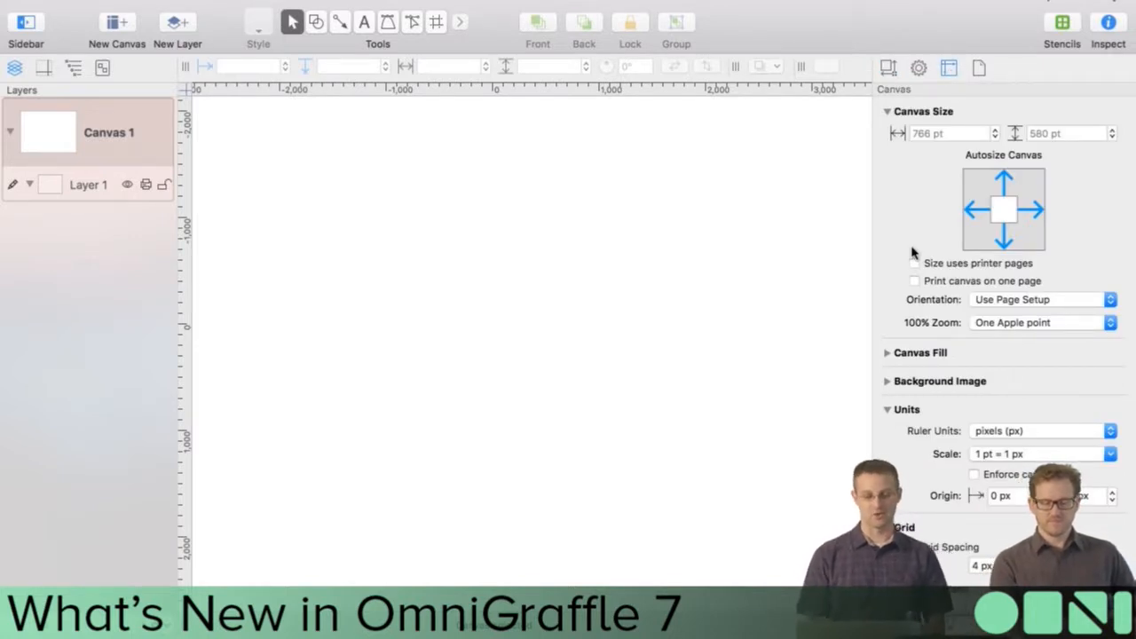
left_click(1009, 213)
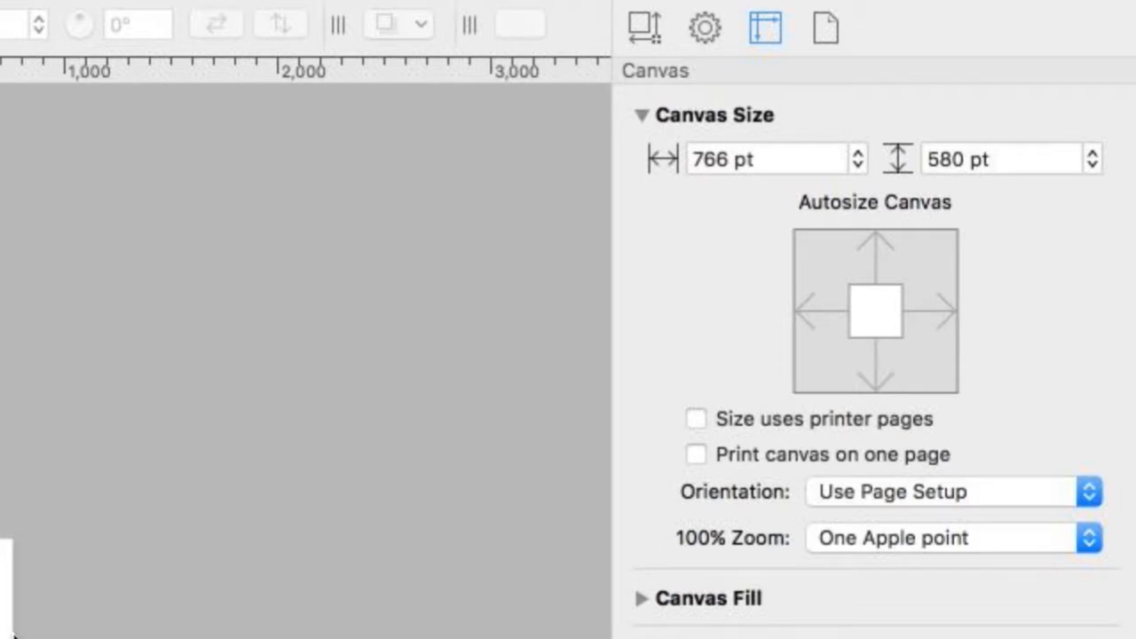
- Set the canvas width to 700 pt
scroll(13, 630, "up", 5)
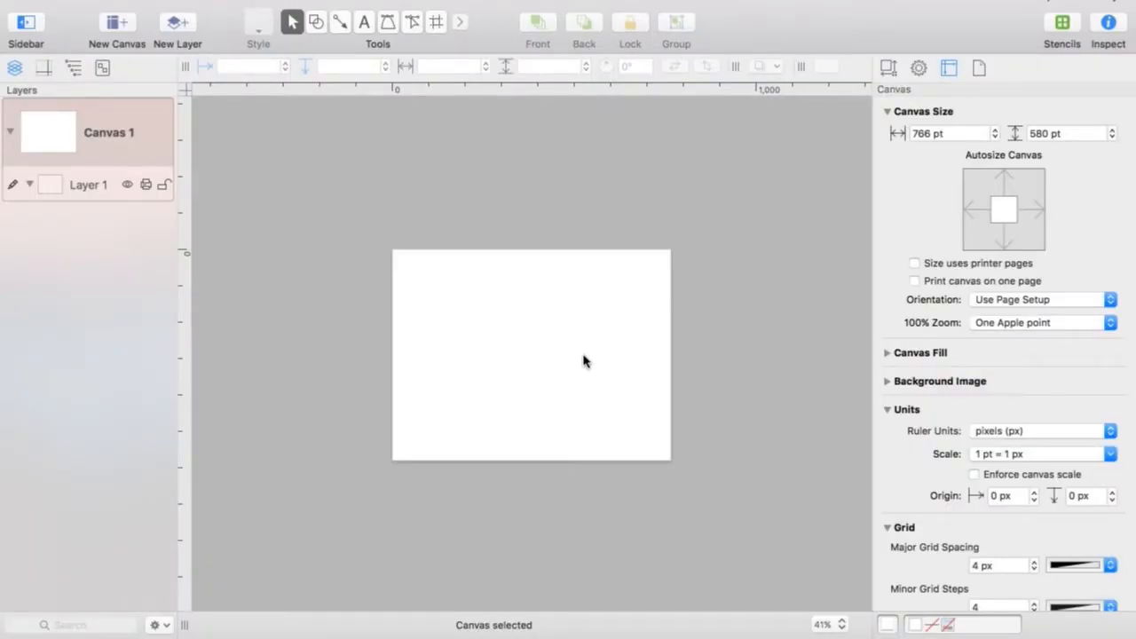
scroll(584, 361, "down", 2)
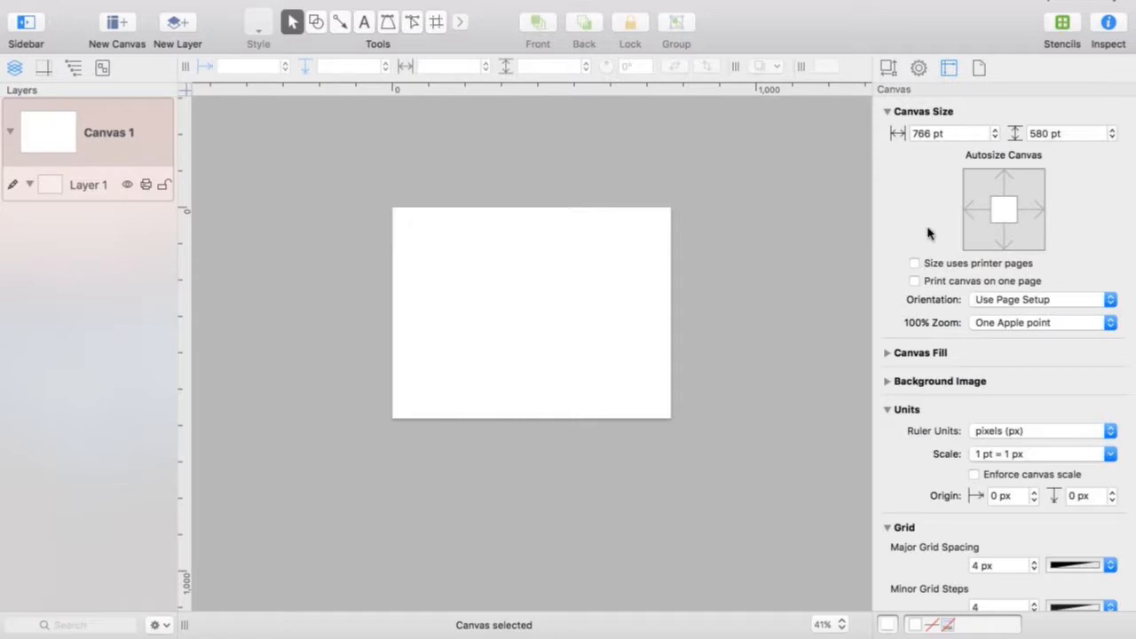
left_click(955, 133)
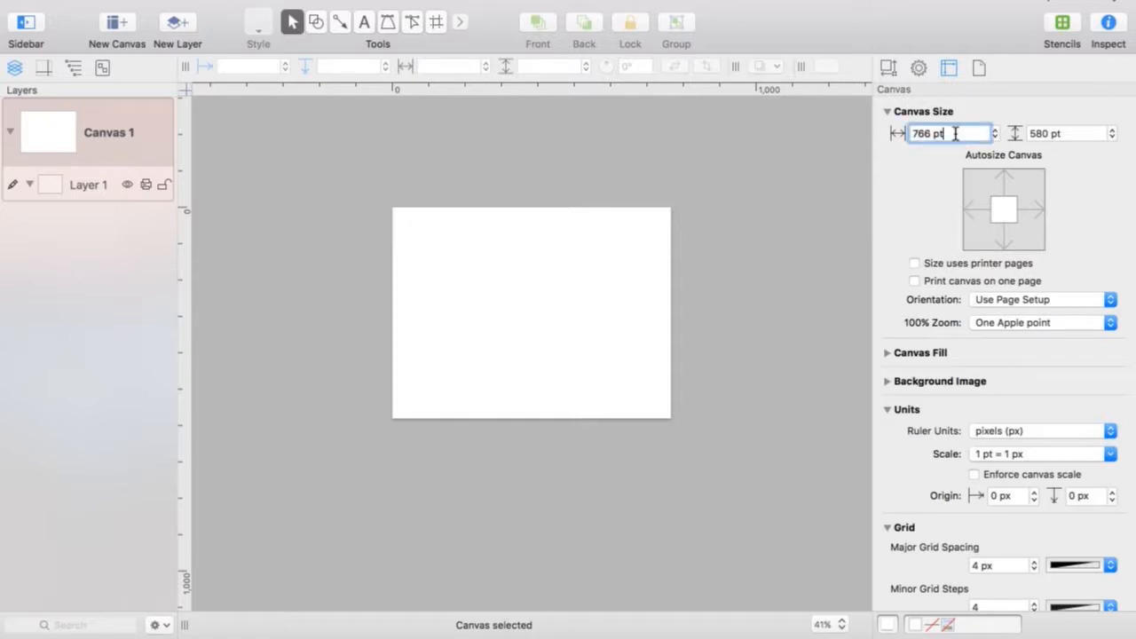
left_click_drag(955, 133, 870, 133)
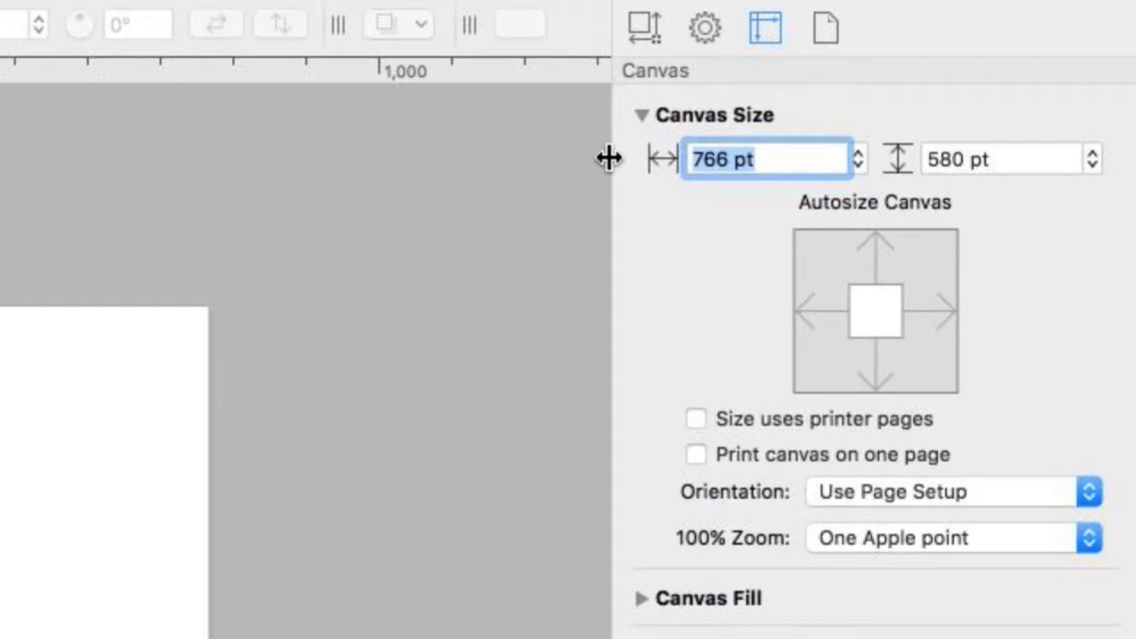
type("700")
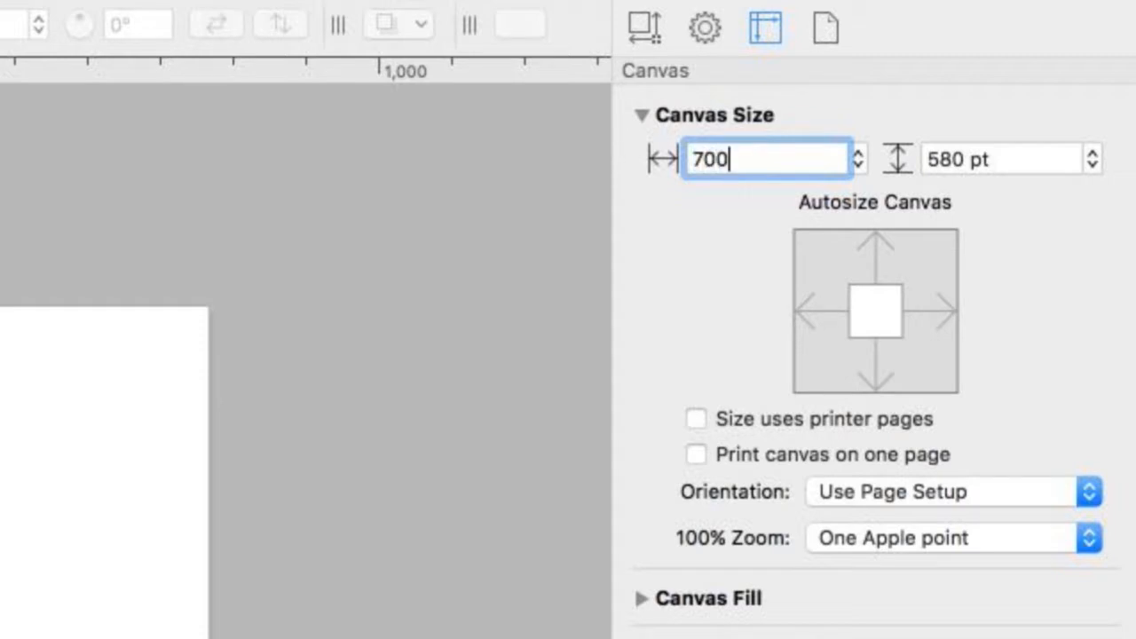
key("Return")
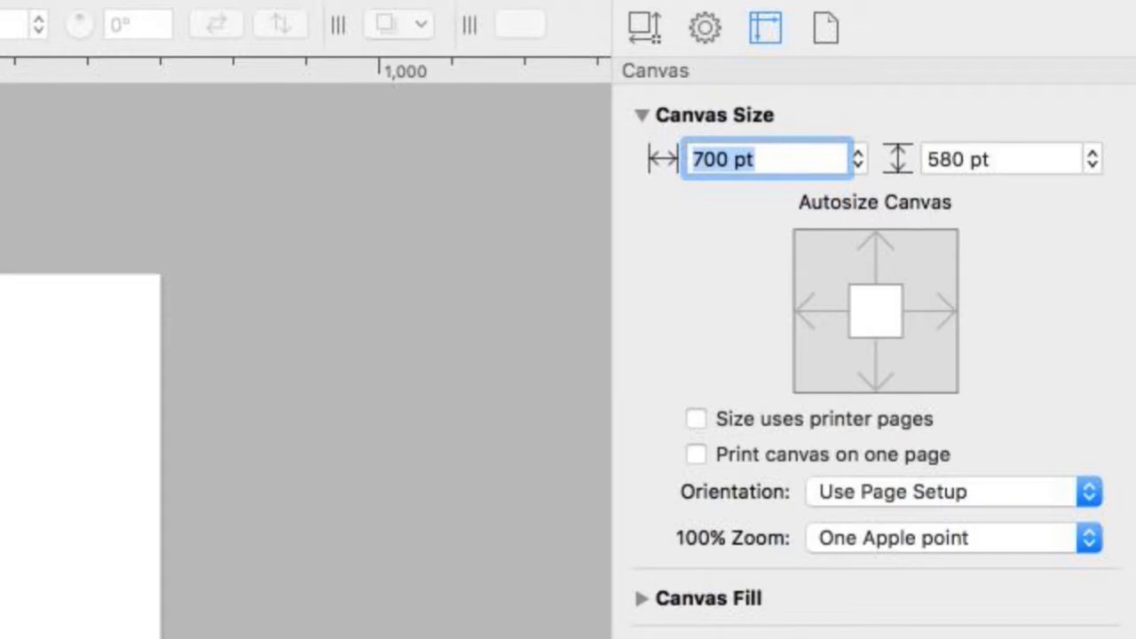
- Let the canvas autosize in the downward direction only and view it at actual size
left_click(877, 367)
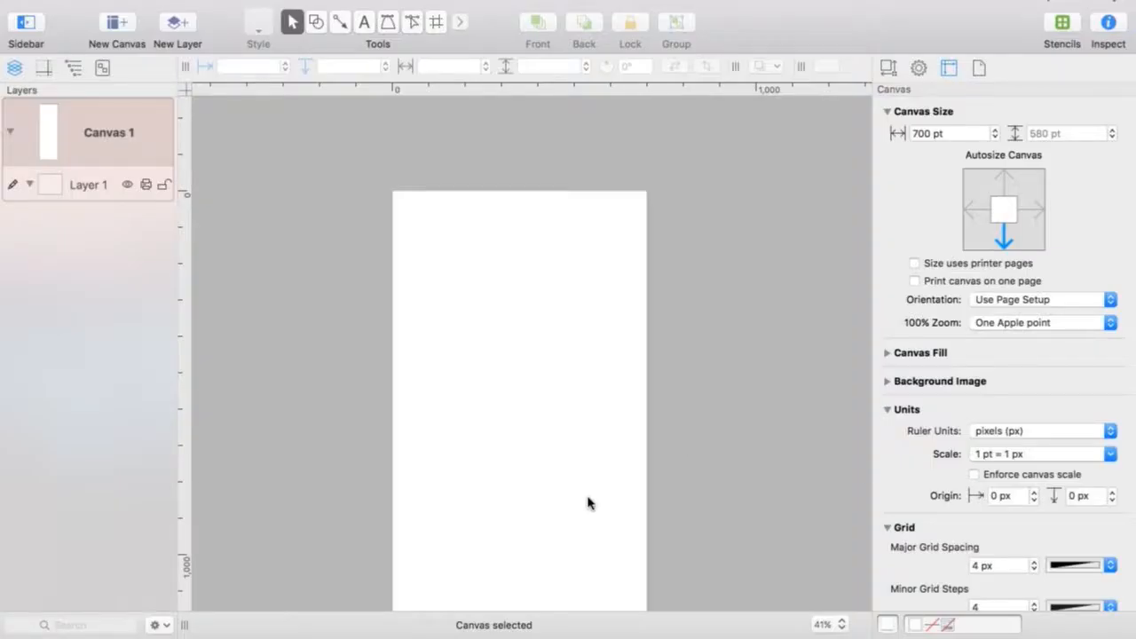
scroll(588, 504, "down", 2)
scroll(587, 504, "down", 3)
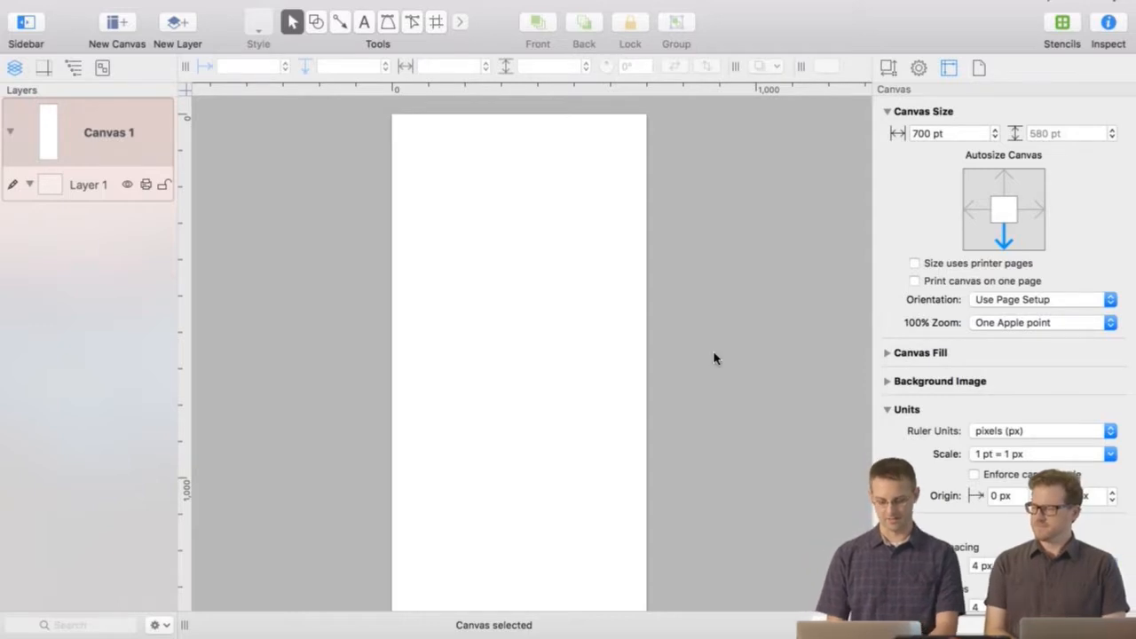
key("alt+super+0")
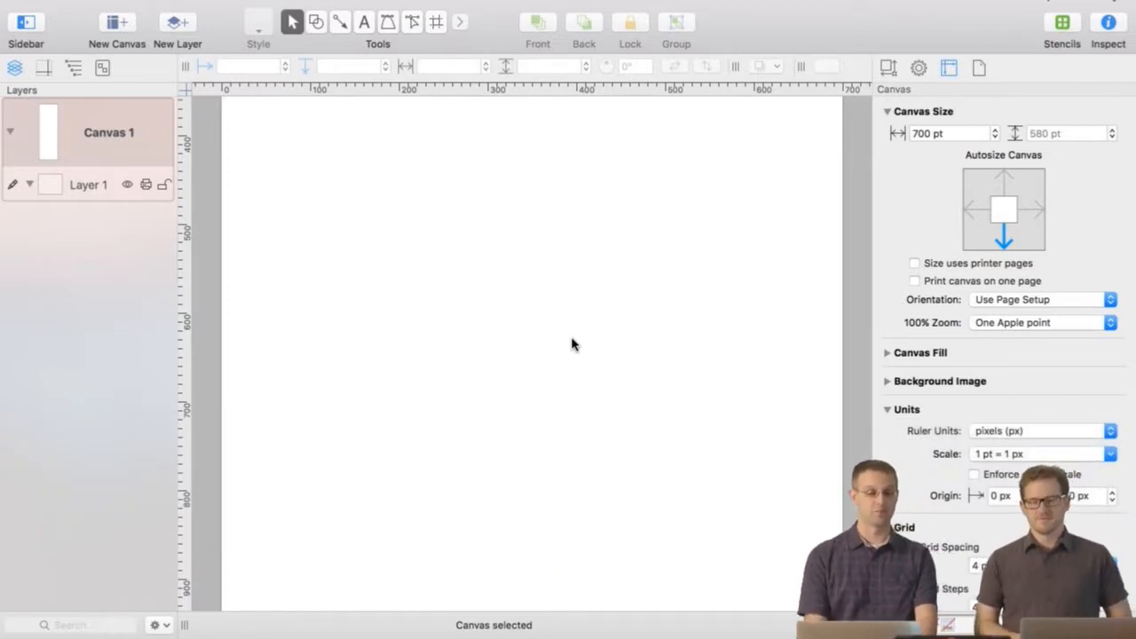
- Copy the root svg element of icon.svg from the page markup in Safari and paste it onto the OmniGraffle canvas
key("super+Tab")
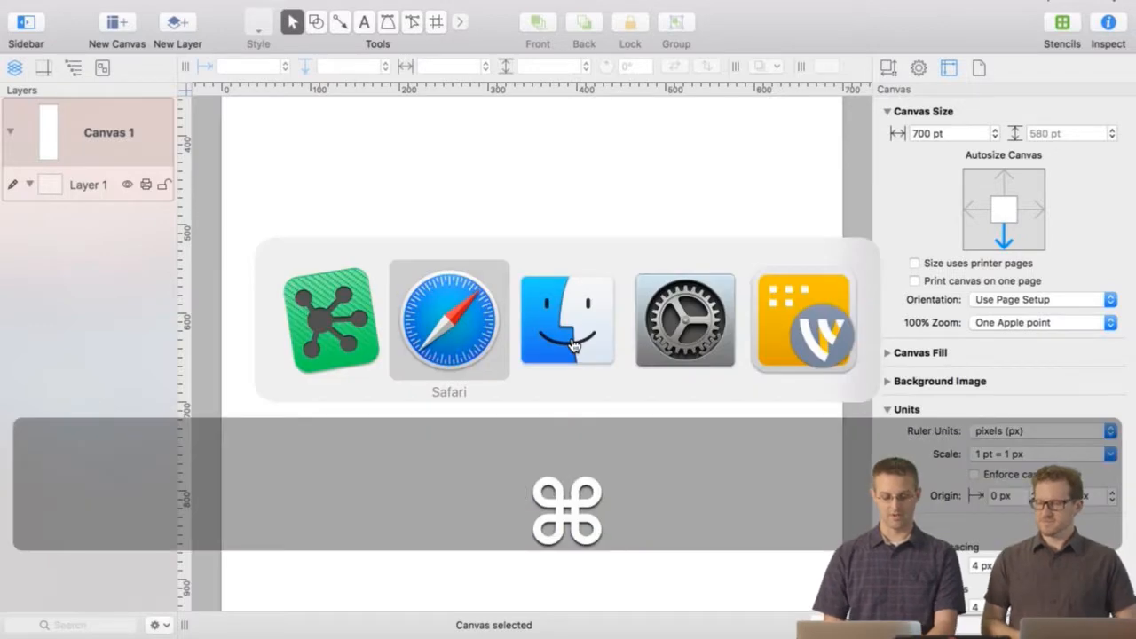
key("ctrl+Tab")
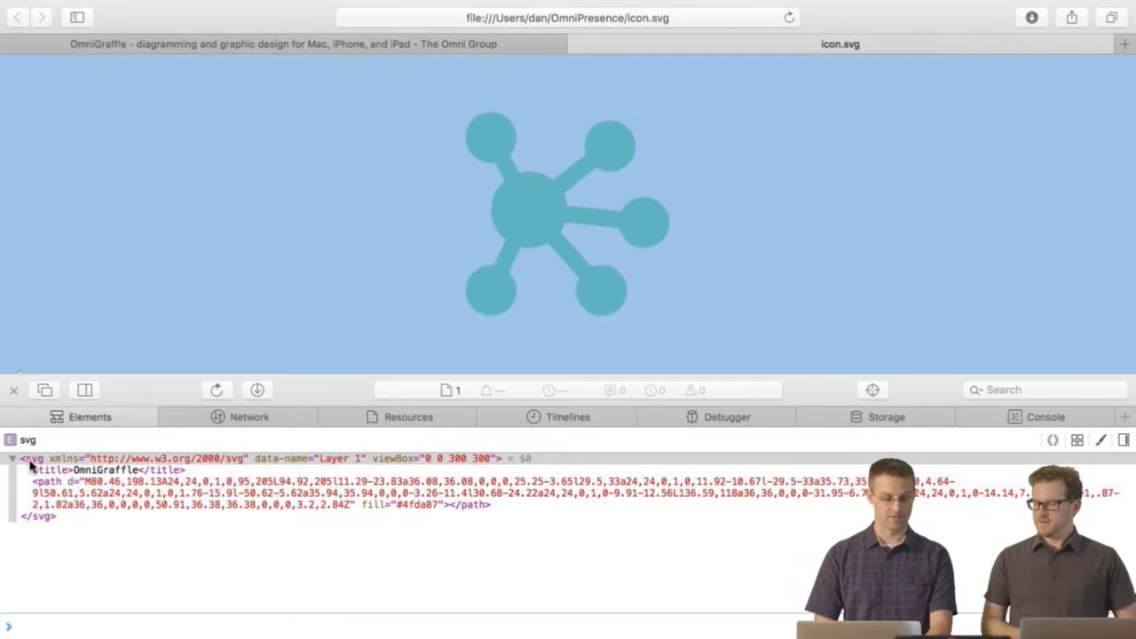
left_click(31, 462)
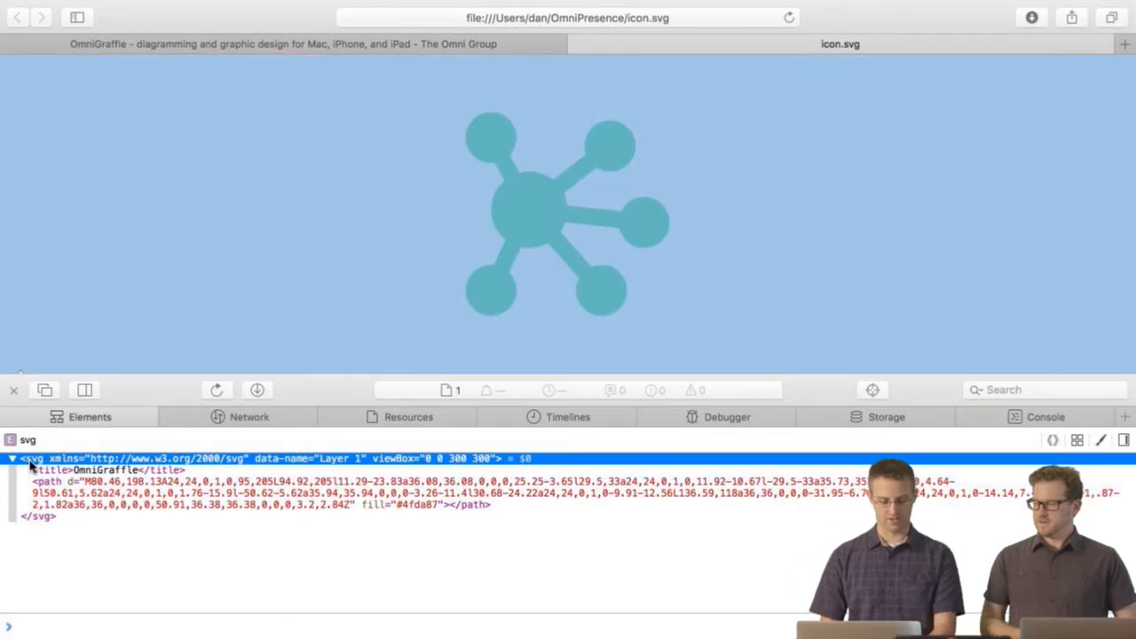
key("super+c")
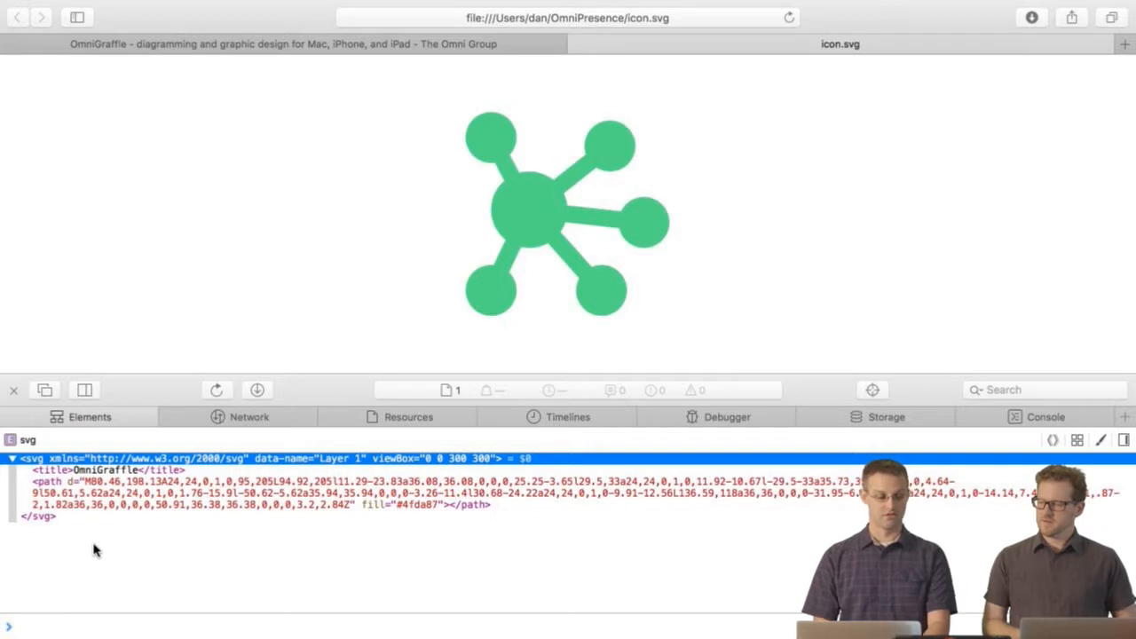
key("super+Tab")
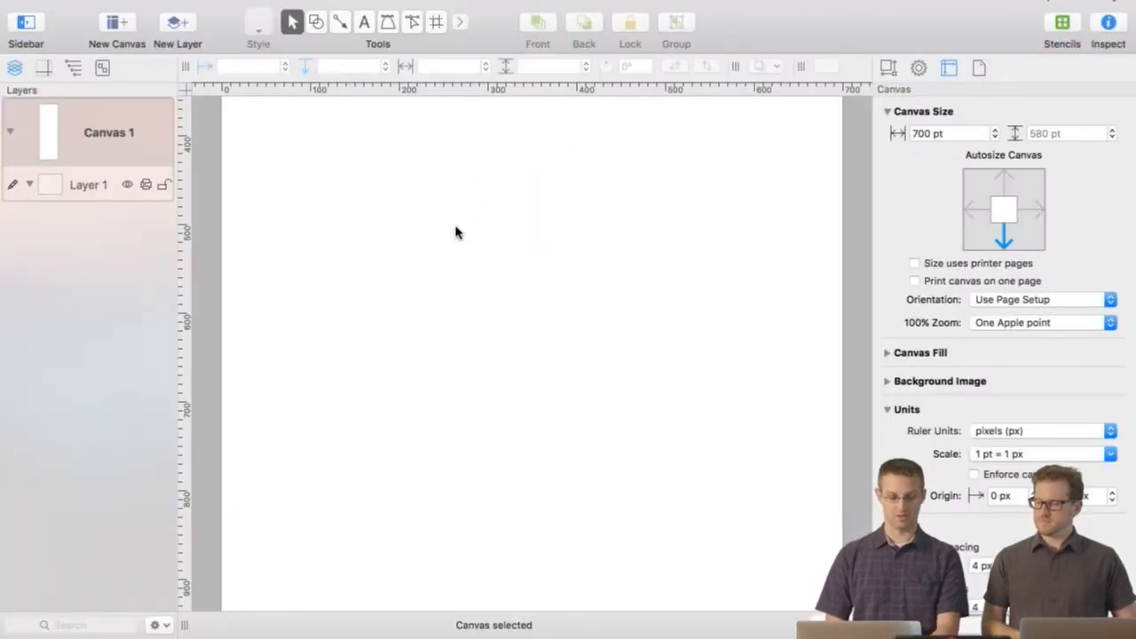
key("super+v")
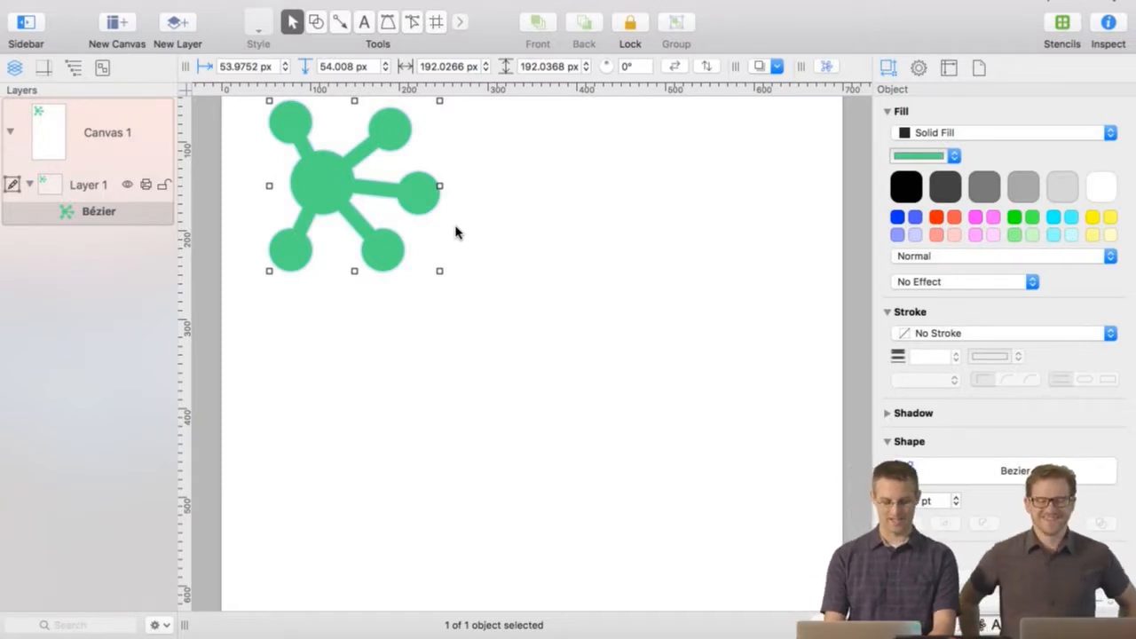
key("super")
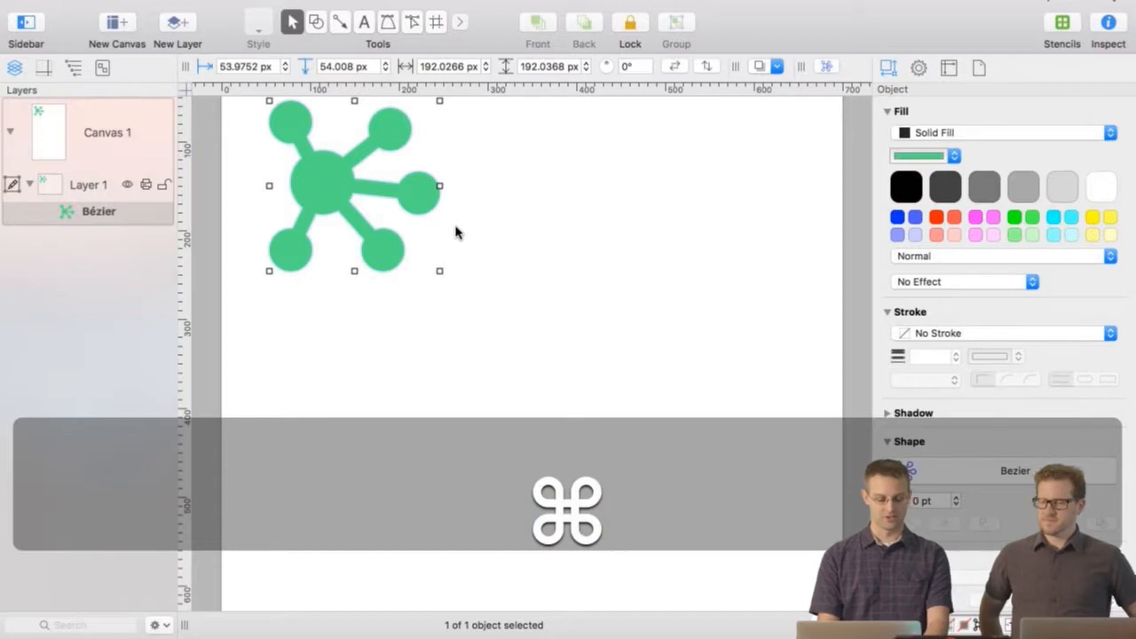
key("alt")
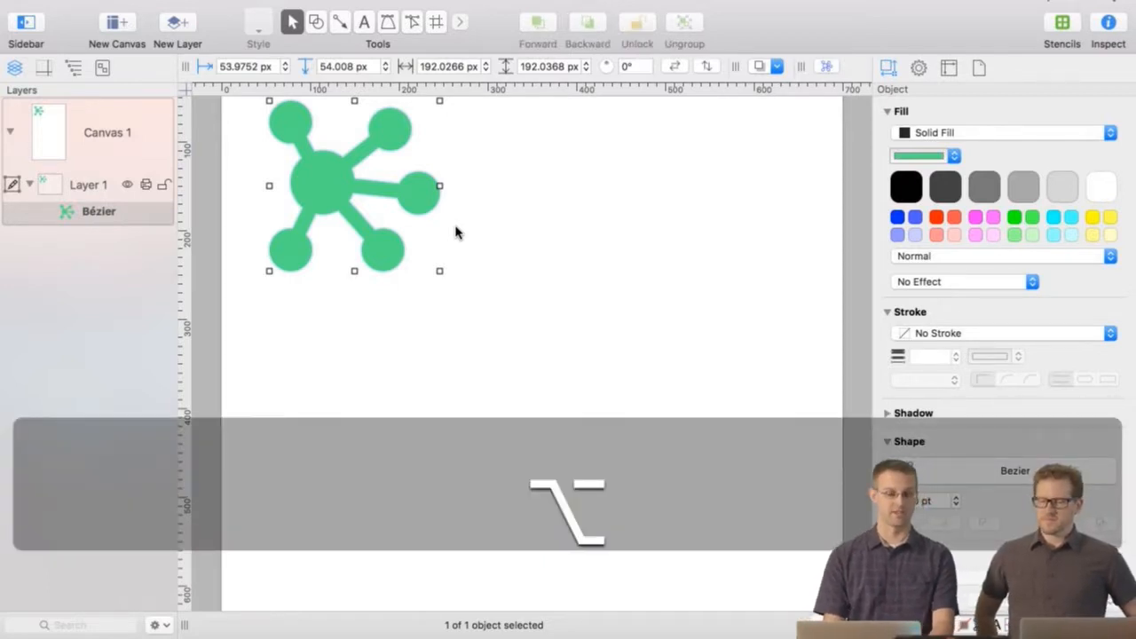
key("ctrl")
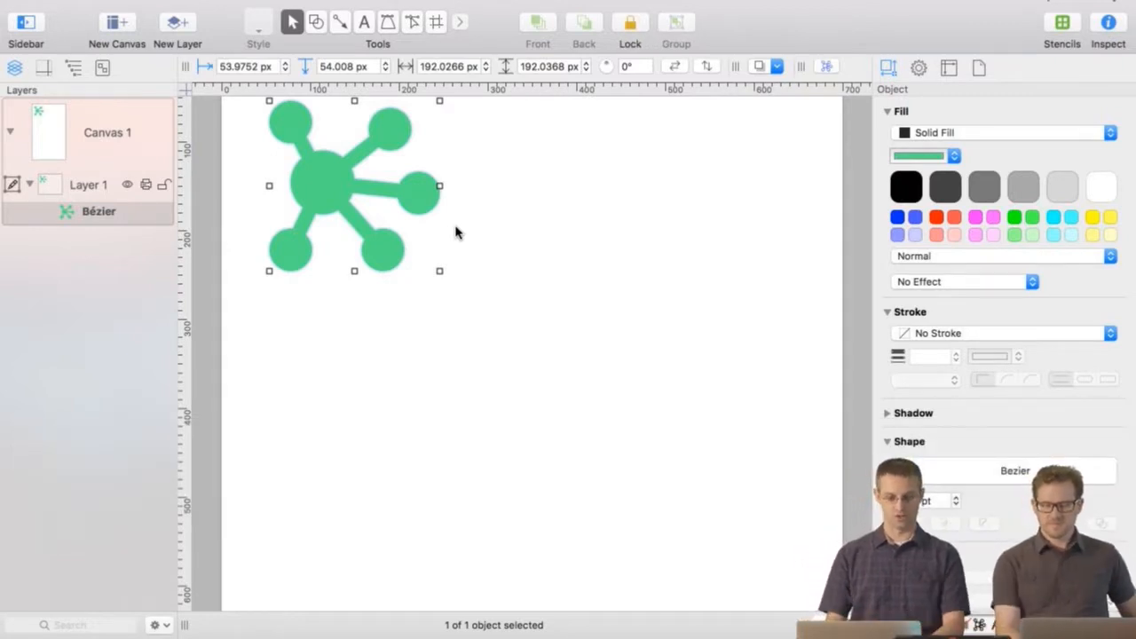
- Move the pasted icon to about x 230.5 px, y 112 px and fill it with solid blue
left_click_drag(339, 178, 498, 230)
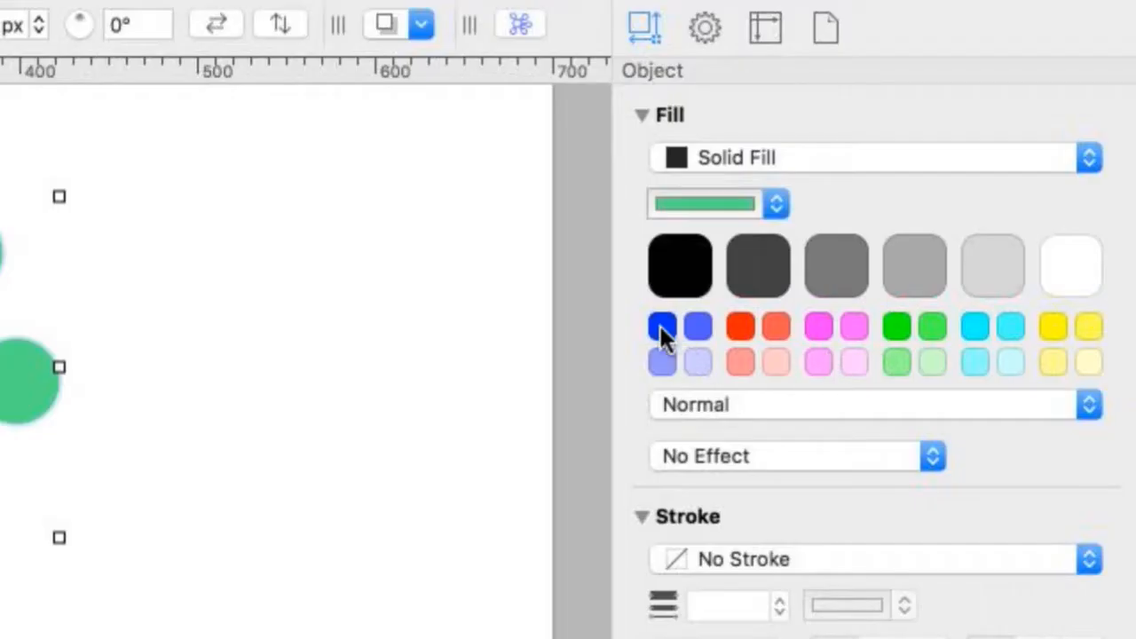
left_click(897, 217)
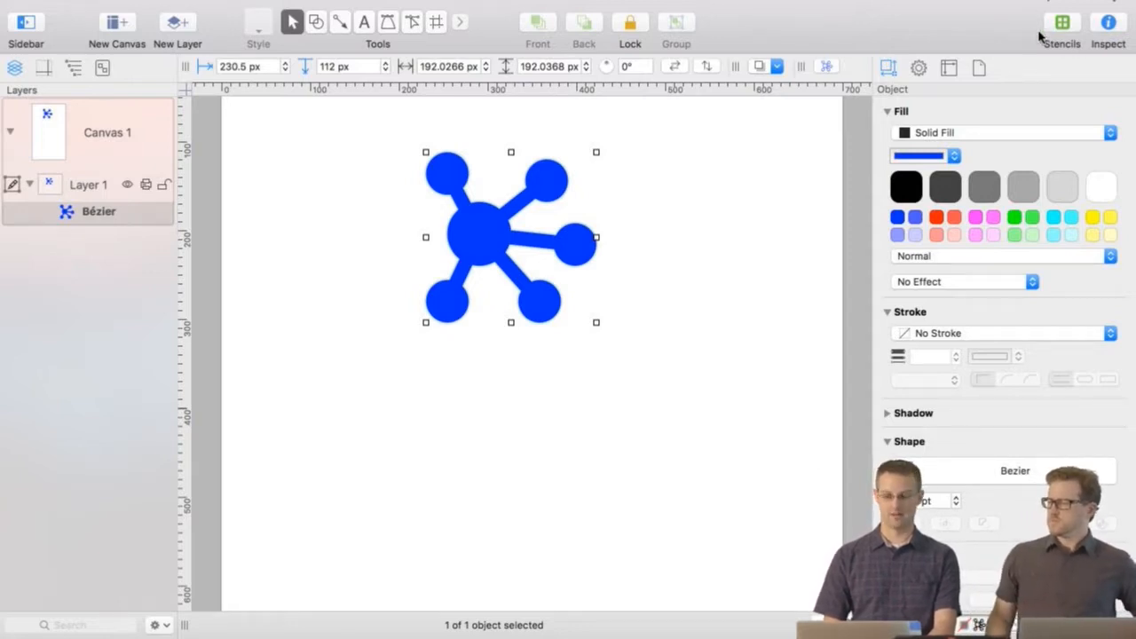
- Browse the UX Kits Colors stencil in a detached Stencils window and close that window
left_click(1063, 25)
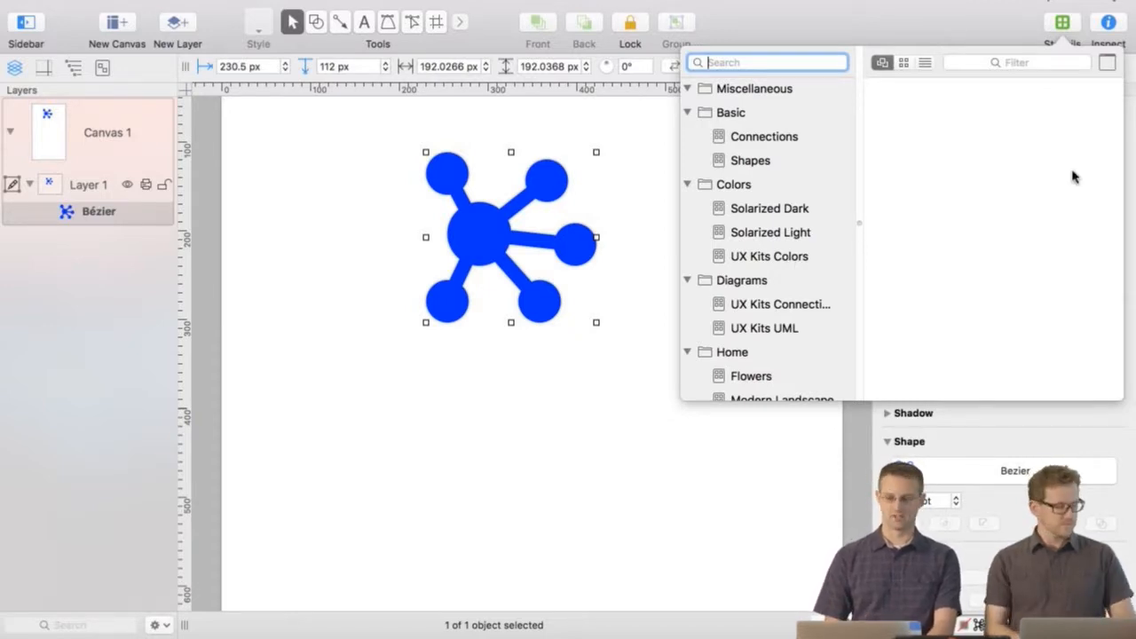
left_click(1108, 64)
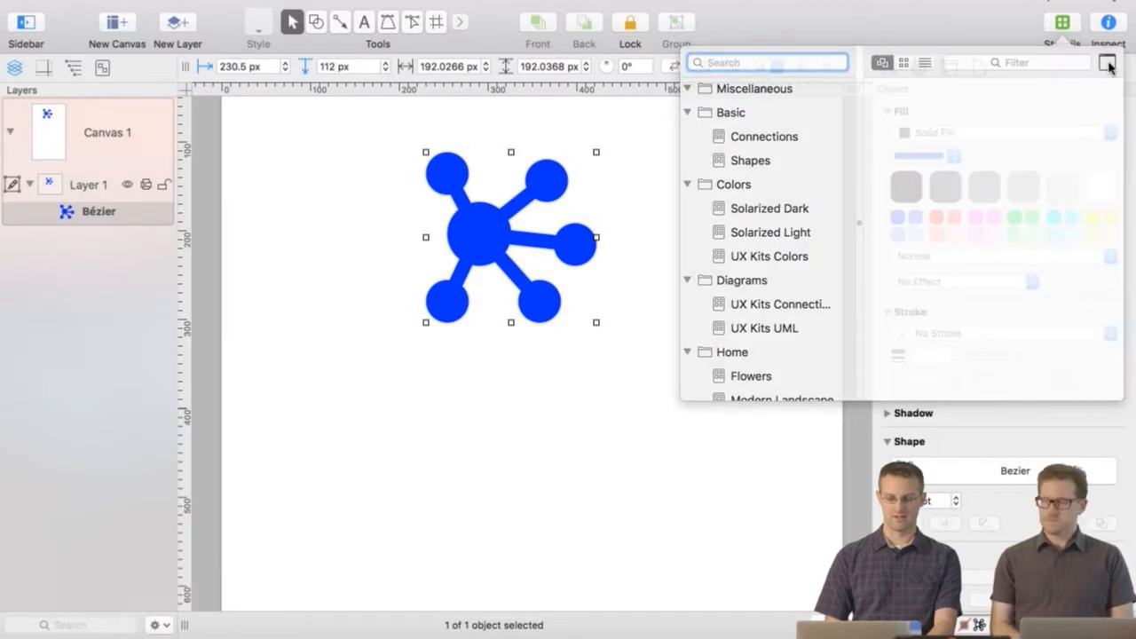
left_click_drag(862, 35, 844, 198)
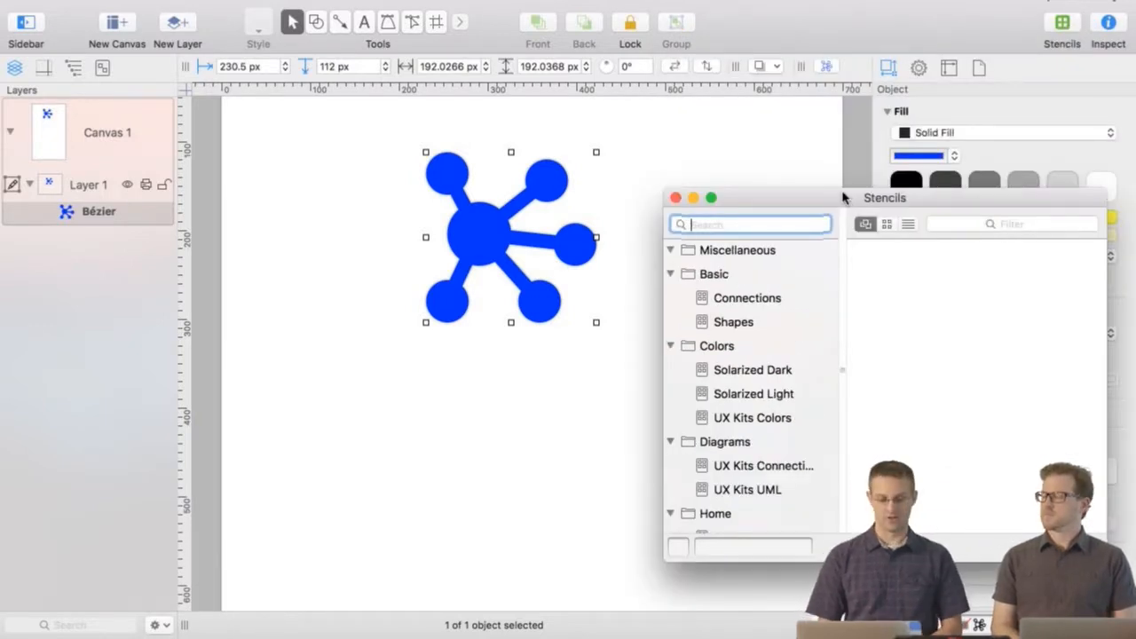
left_click(753, 419)
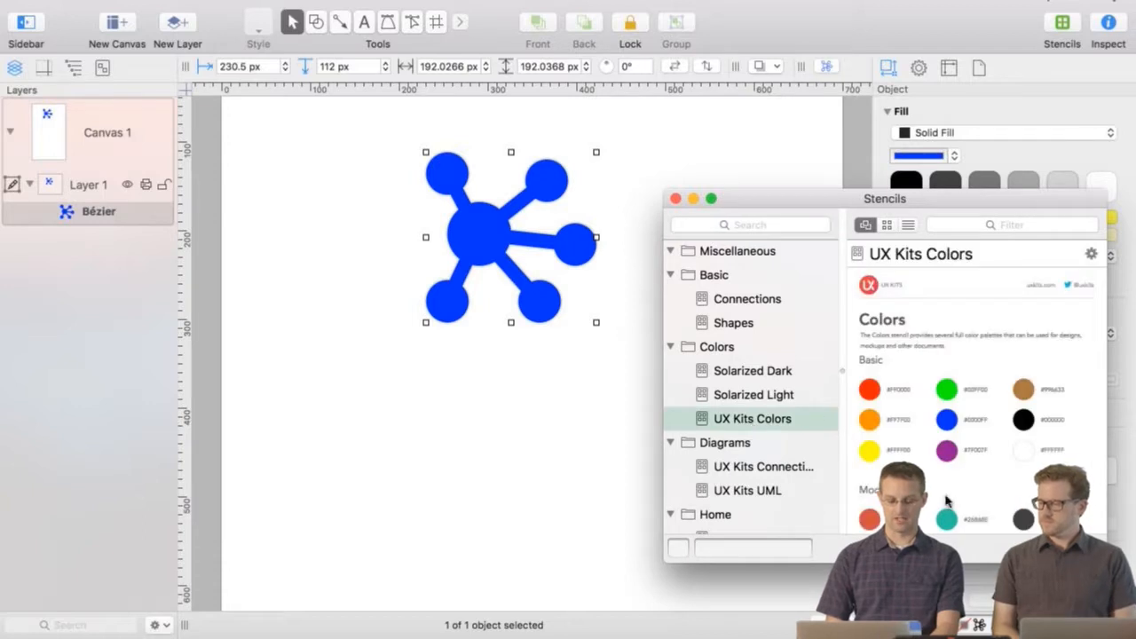
scroll(948, 501, "down", 5)
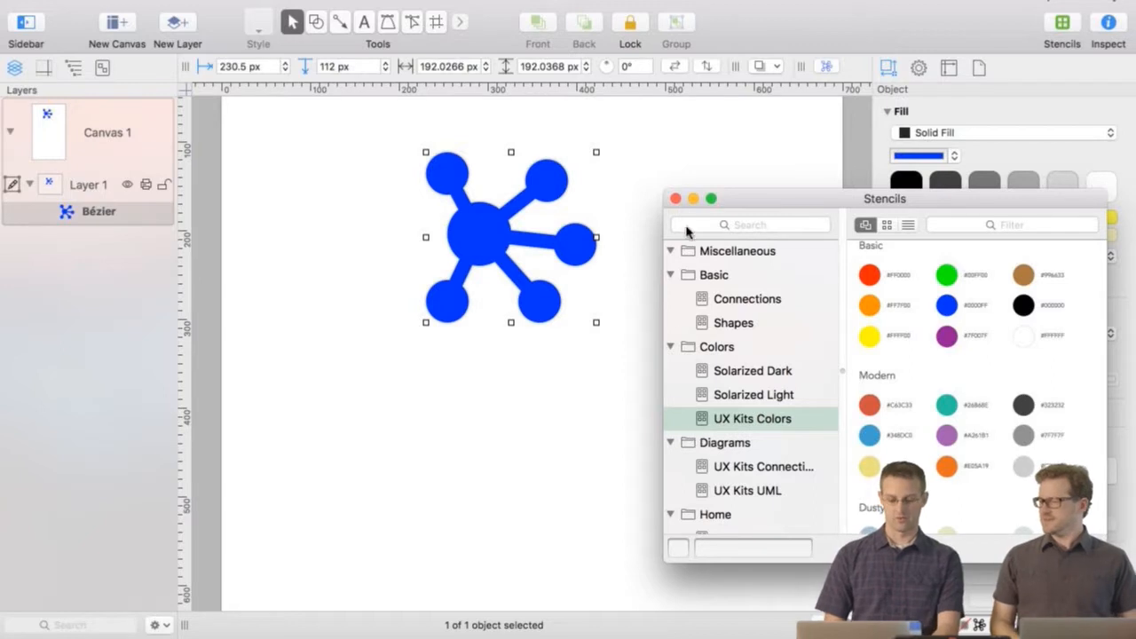
left_click(676, 198)
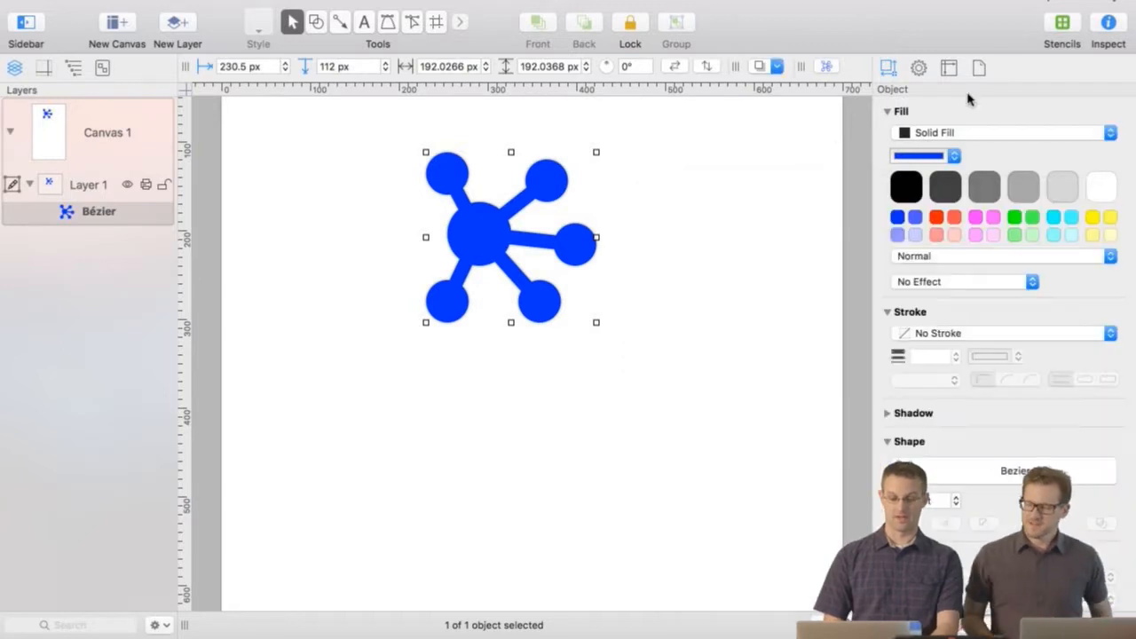
- Detach the stencil browser into its own floating window and place it over the canvas beside the icon
left_click(1063, 22)
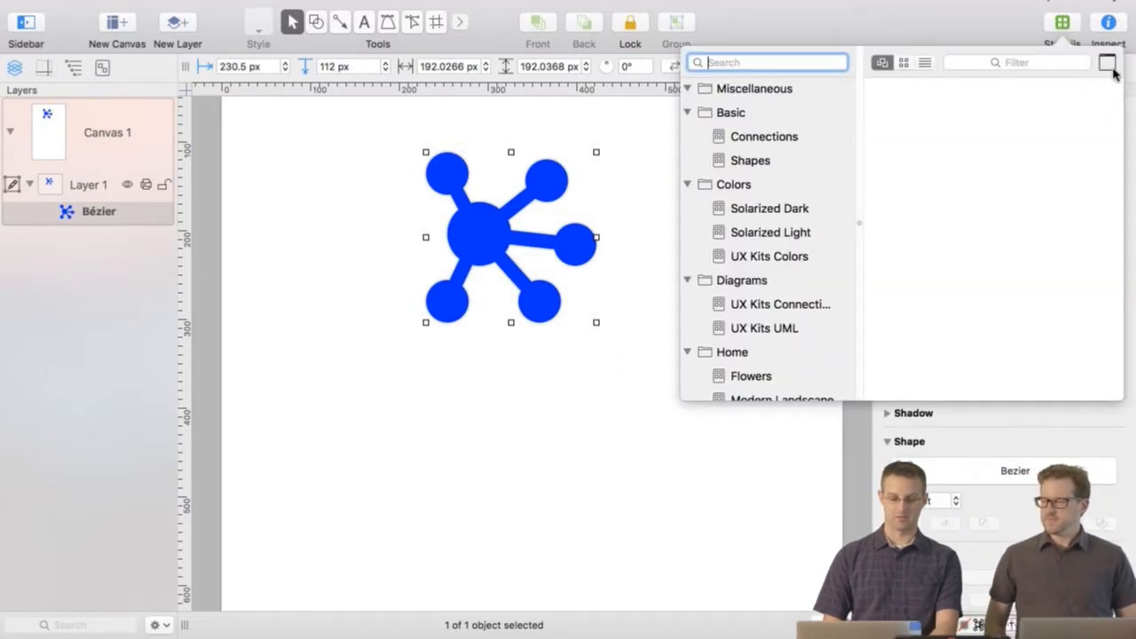
left_click(1107, 63)
left_click_drag(886, 39, 824, 244)
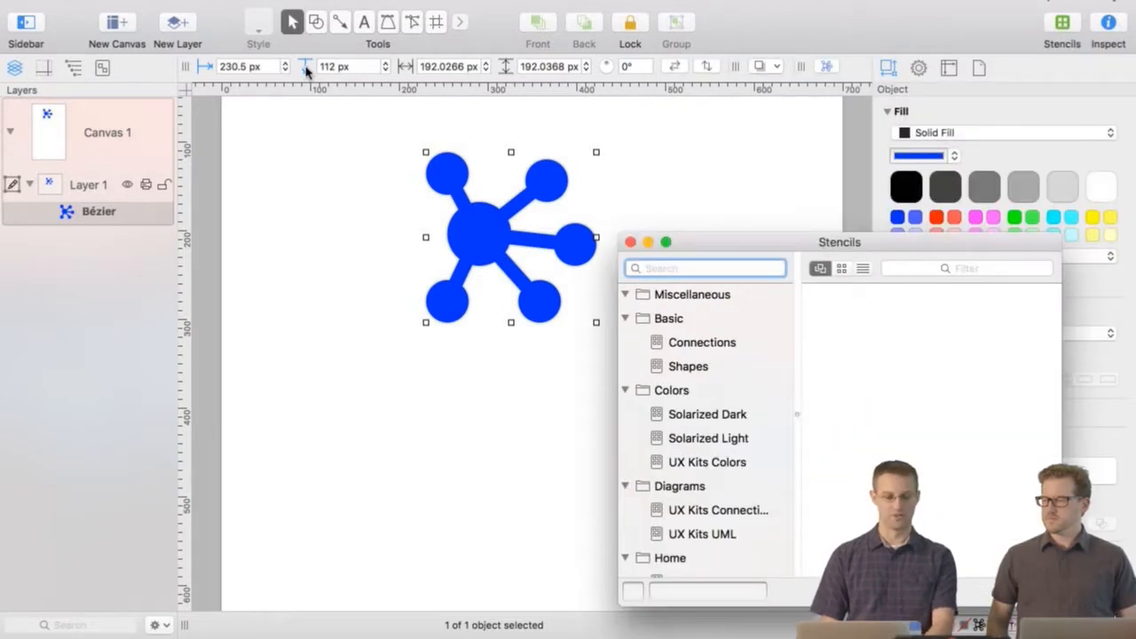
- Review the General, Canvas and Appearance preferences of the application
left_click(84, 10)
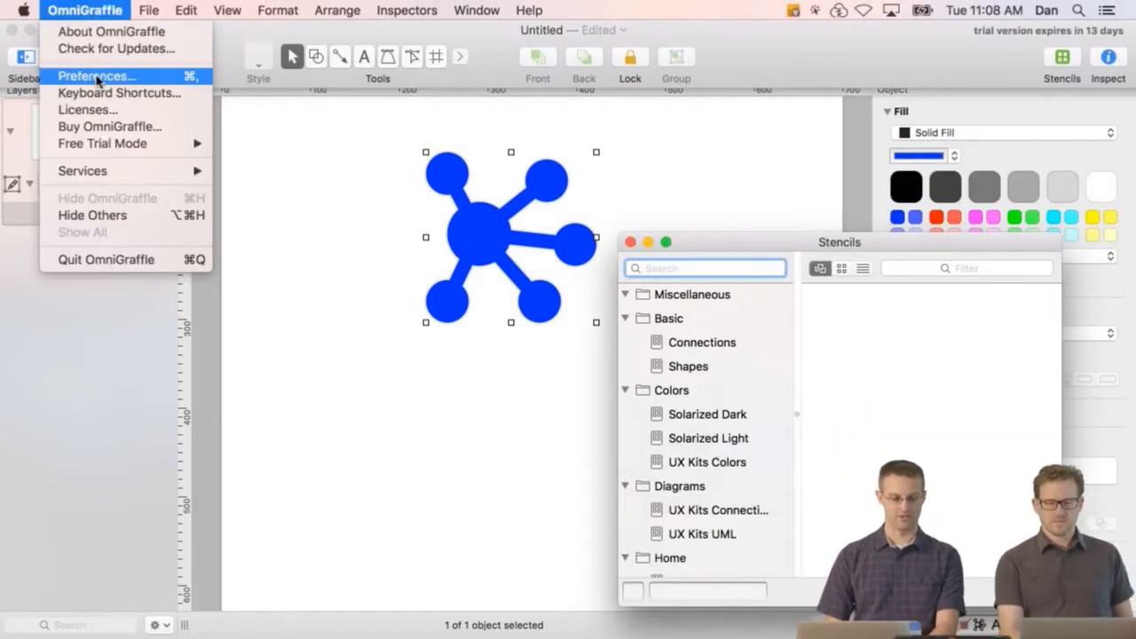
left_click(94, 77)
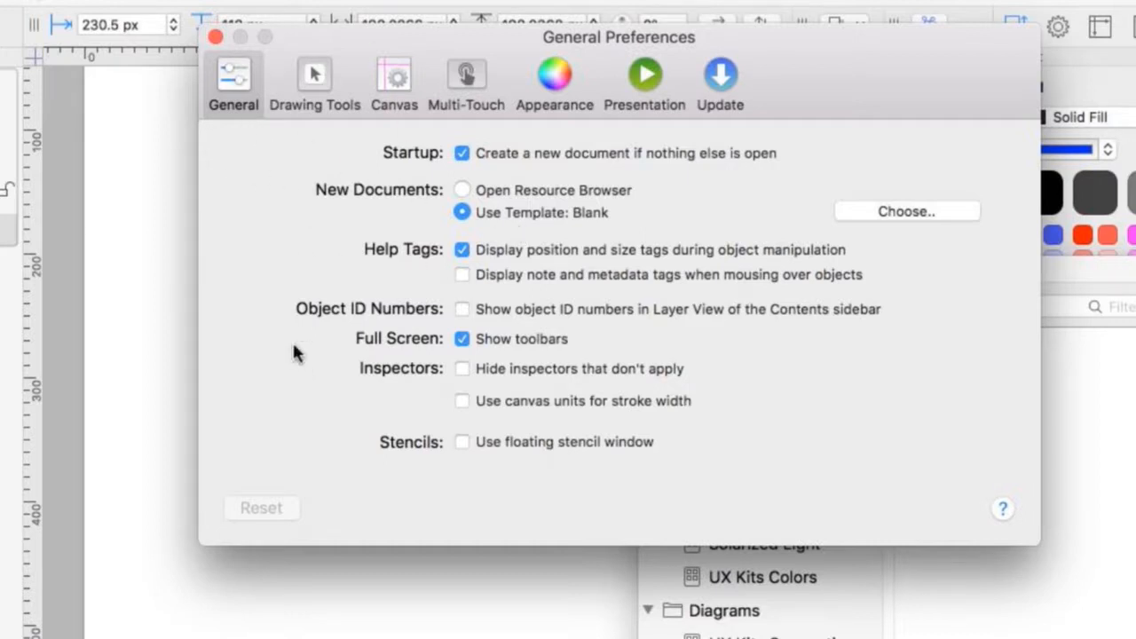
left_click(391, 79)
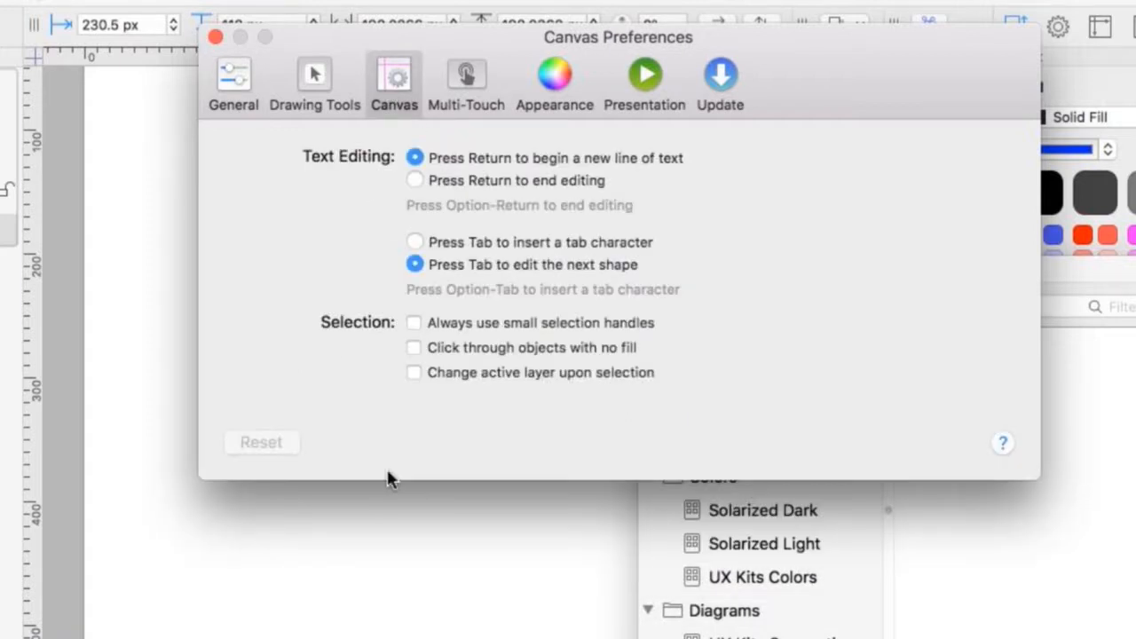
left_click(558, 77)
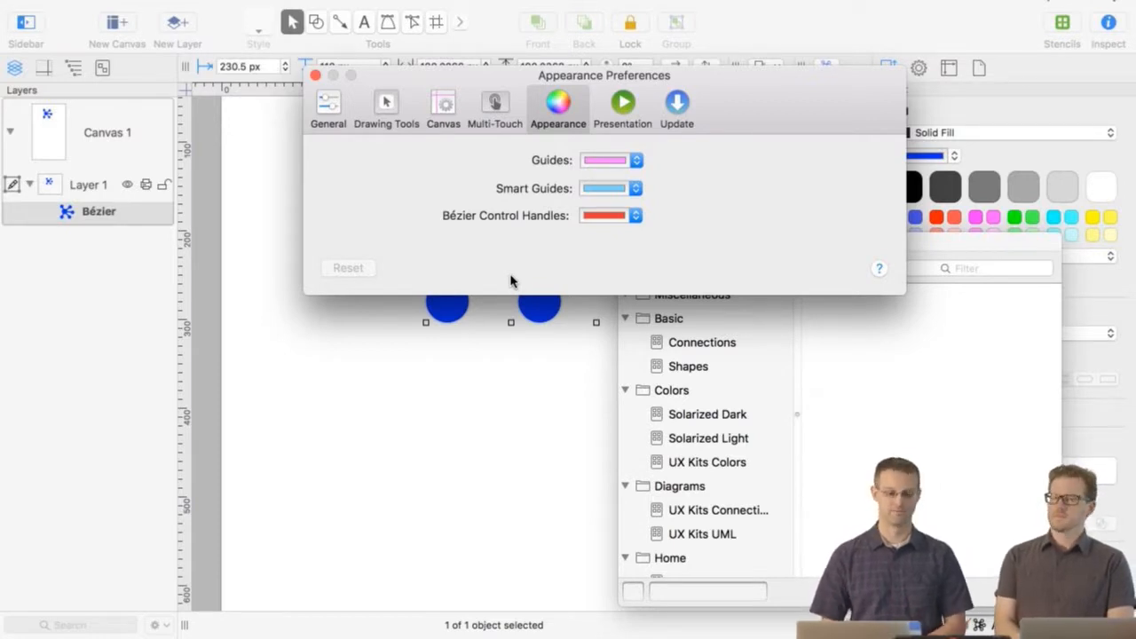
- Close the preferences and move the floating Stencils window higher, to the right of the icon
left_click(320, 96)
left_click(315, 75)
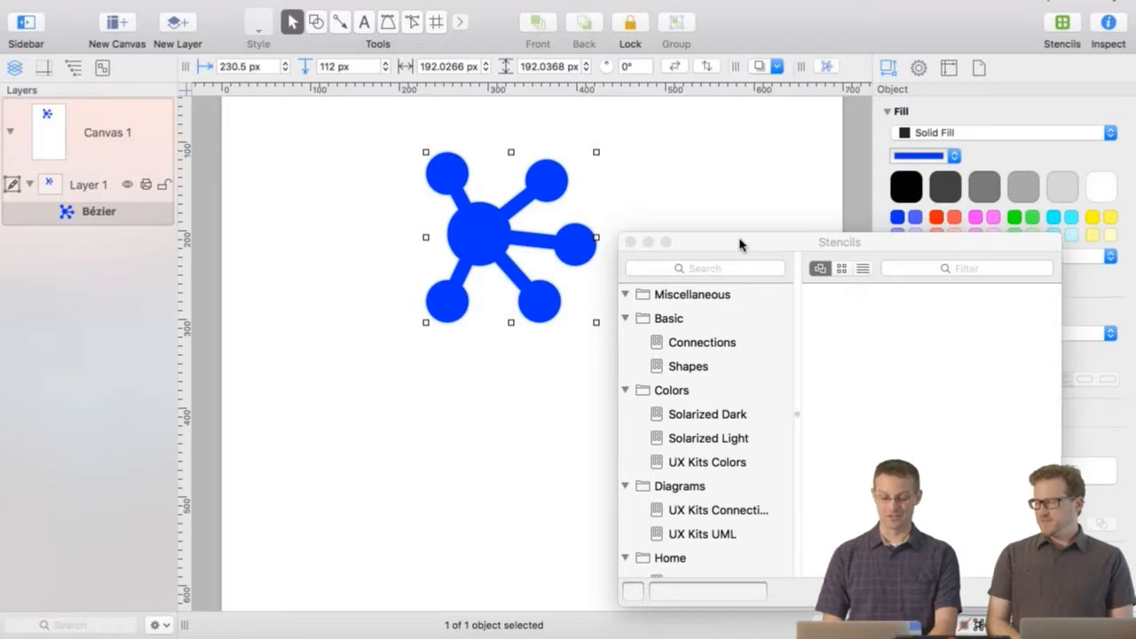
left_click_drag(740, 243, 793, 91)
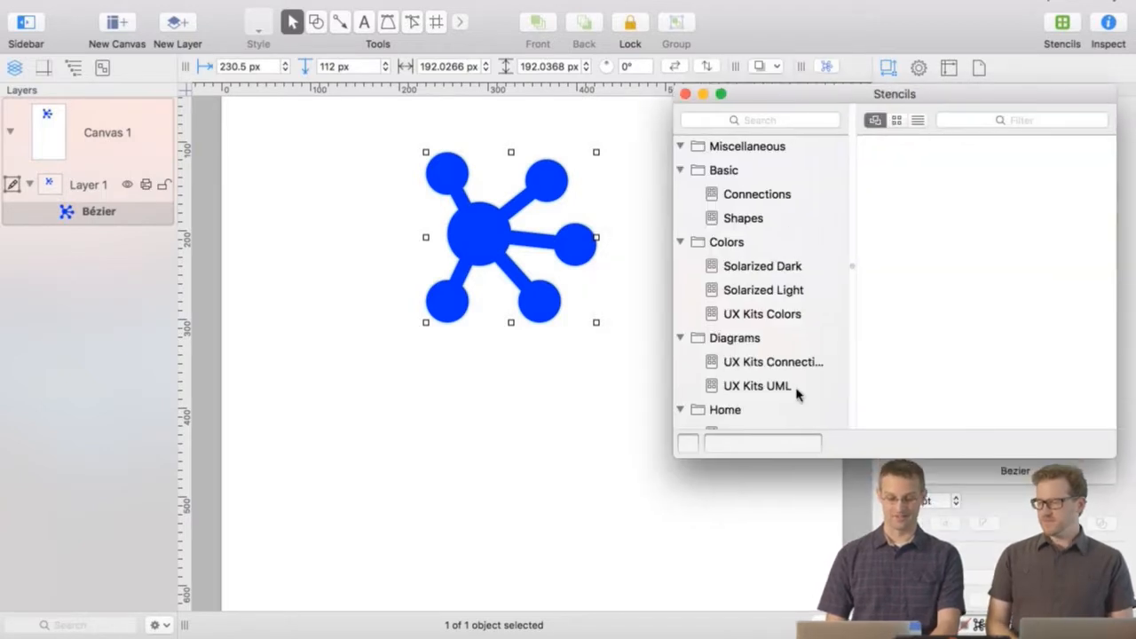
- Recolor the icon with only the fill of the teal Modern swatch from the UX Kits Colors stencil, and close the Stencils window
left_click(745, 316)
scroll(1000, 396, "down", 3)
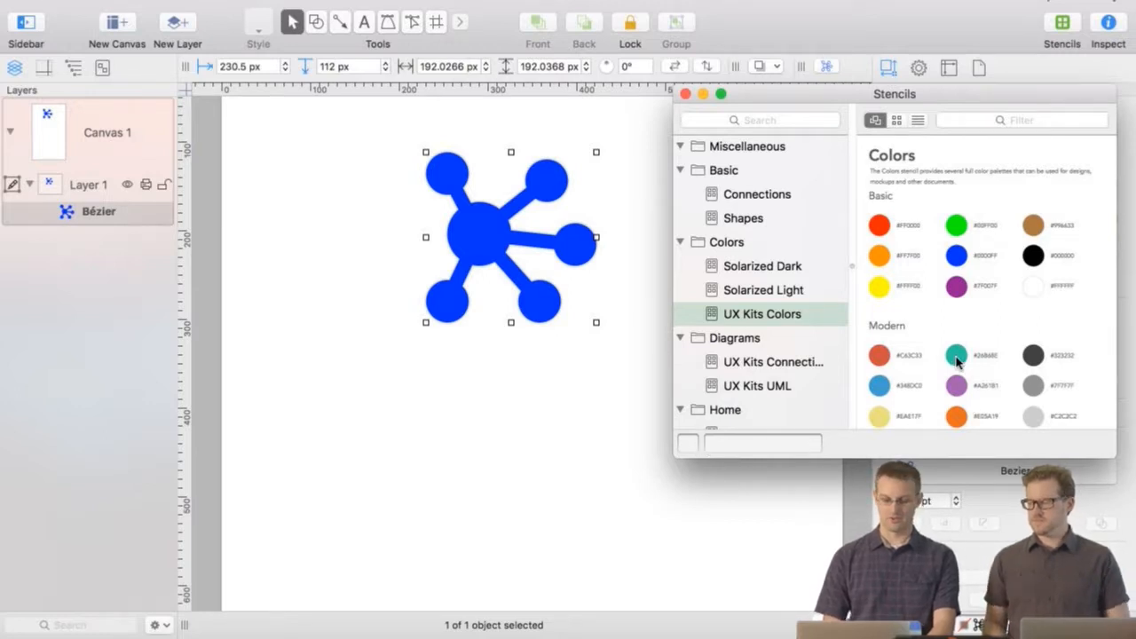
mouse_move(957, 360)
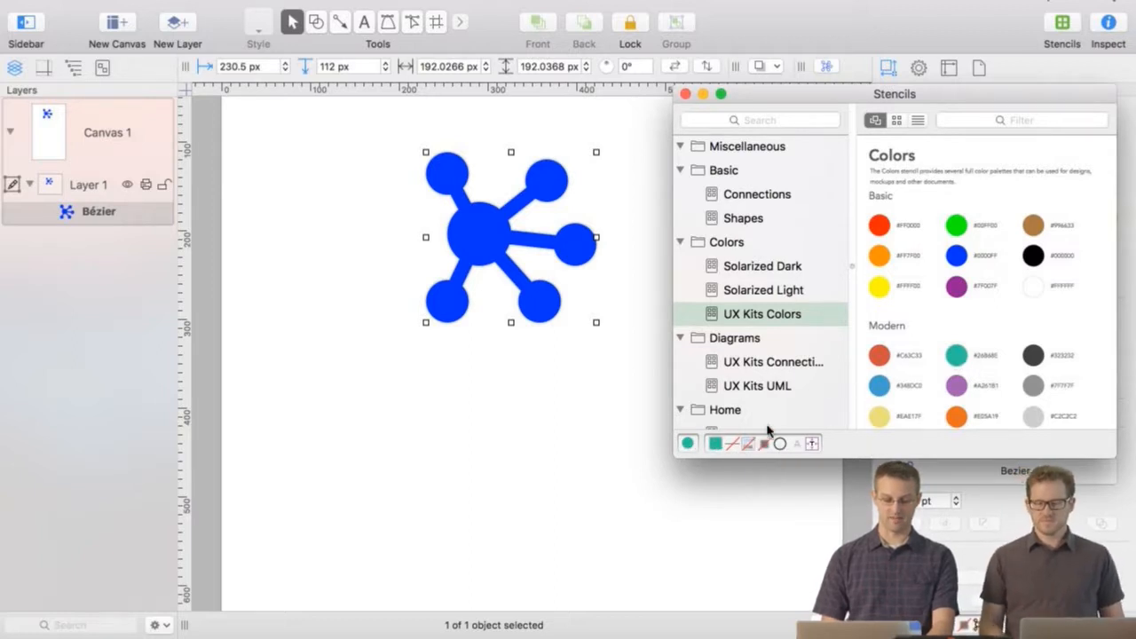
left_click_drag(716, 443, 97, 216)
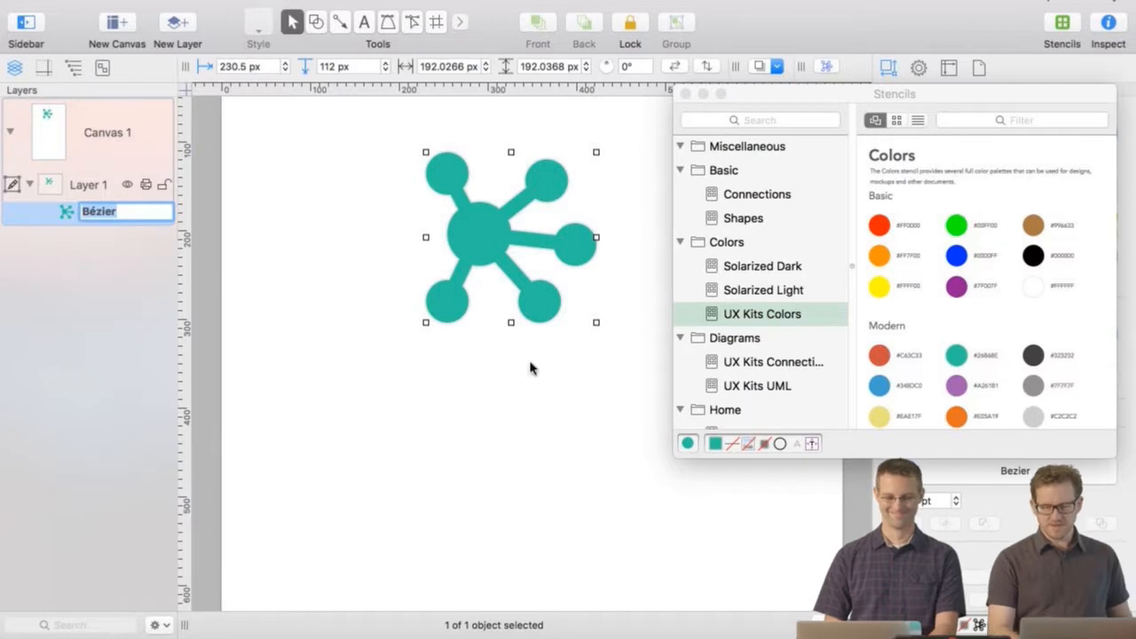
left_click(685, 95)
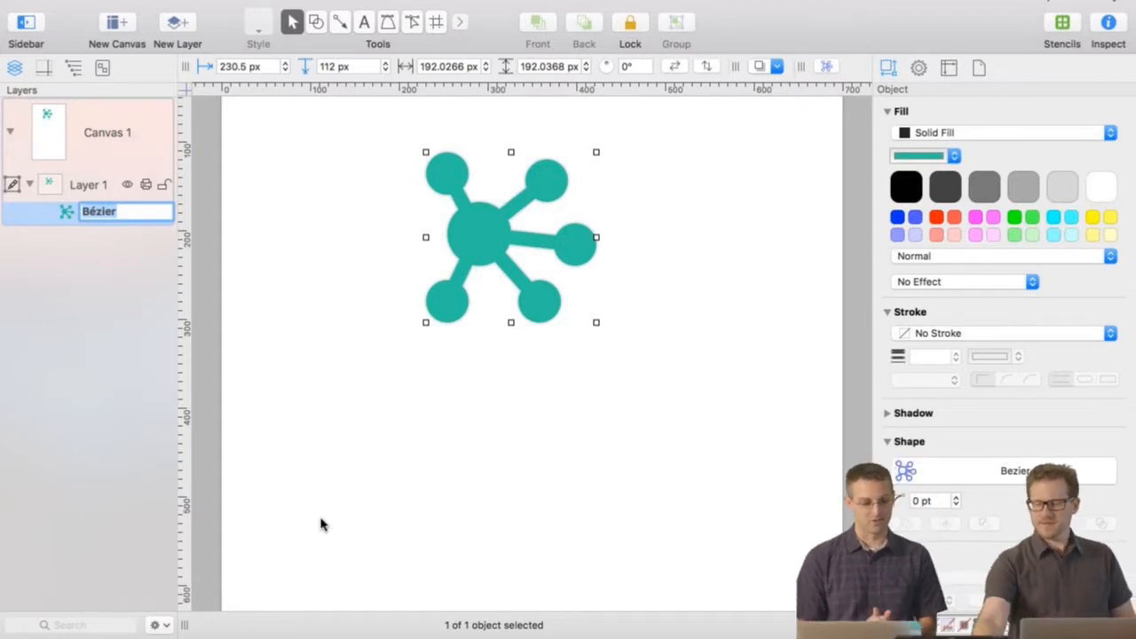
- Add a text object reading "OG7" to the left of the icon
left_click(474, 241)
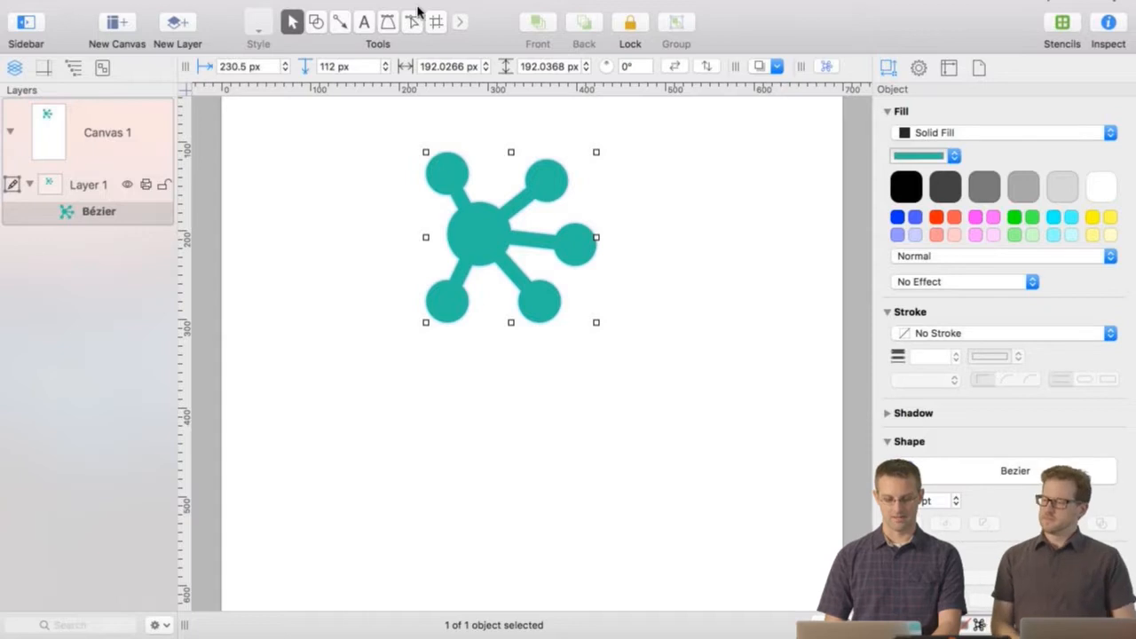
left_click(363, 22)
left_click(286, 203)
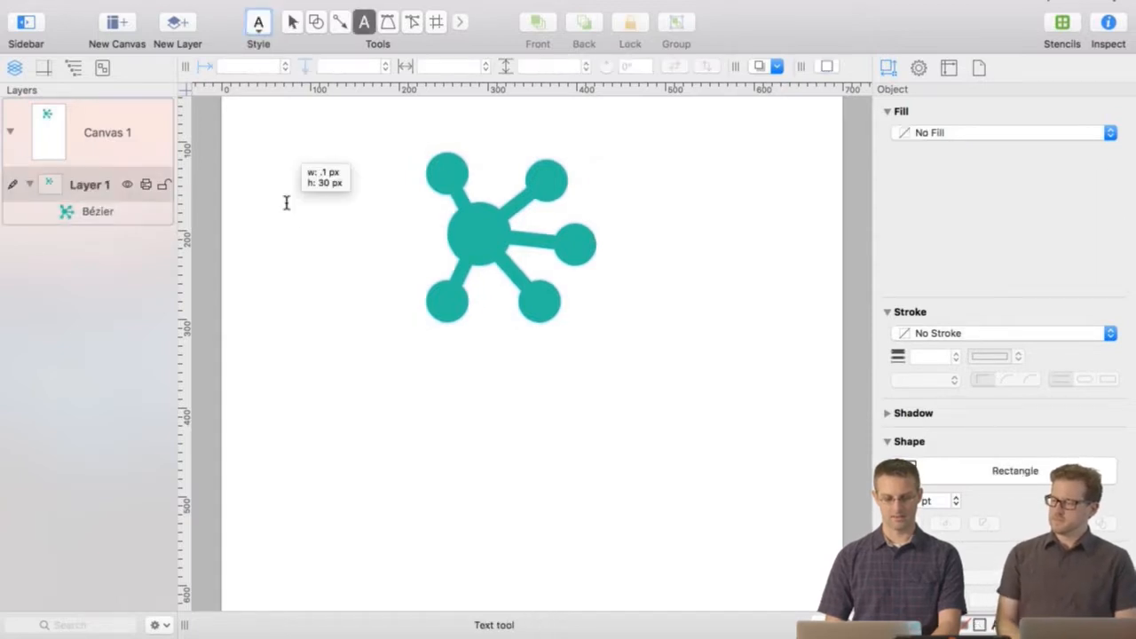
type("OG&")
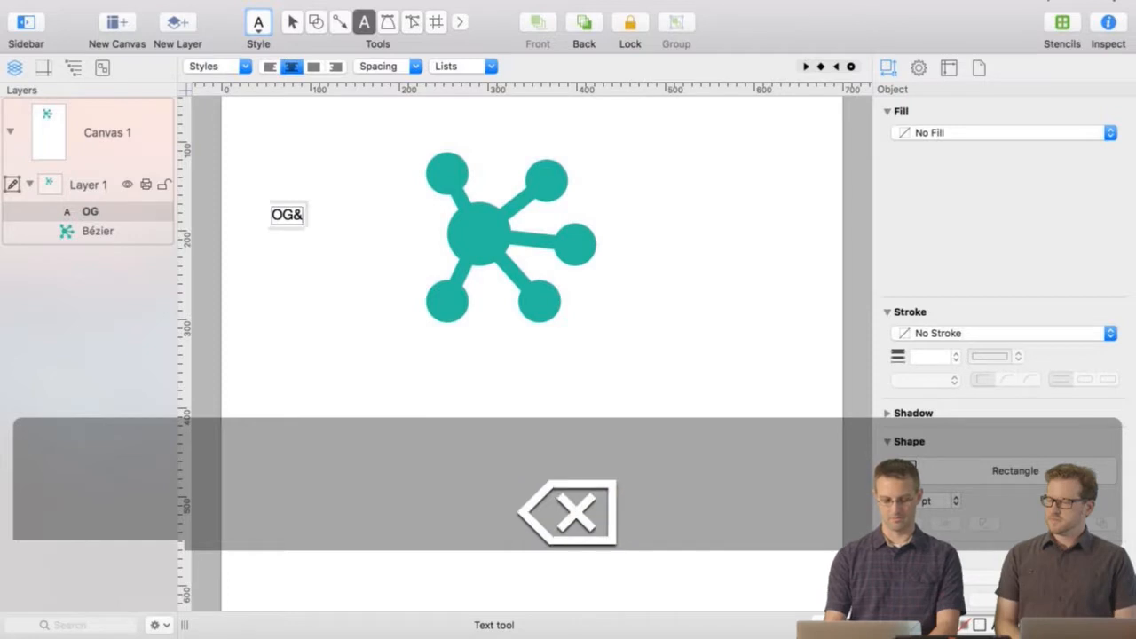
key("BackSpace")
type("7")
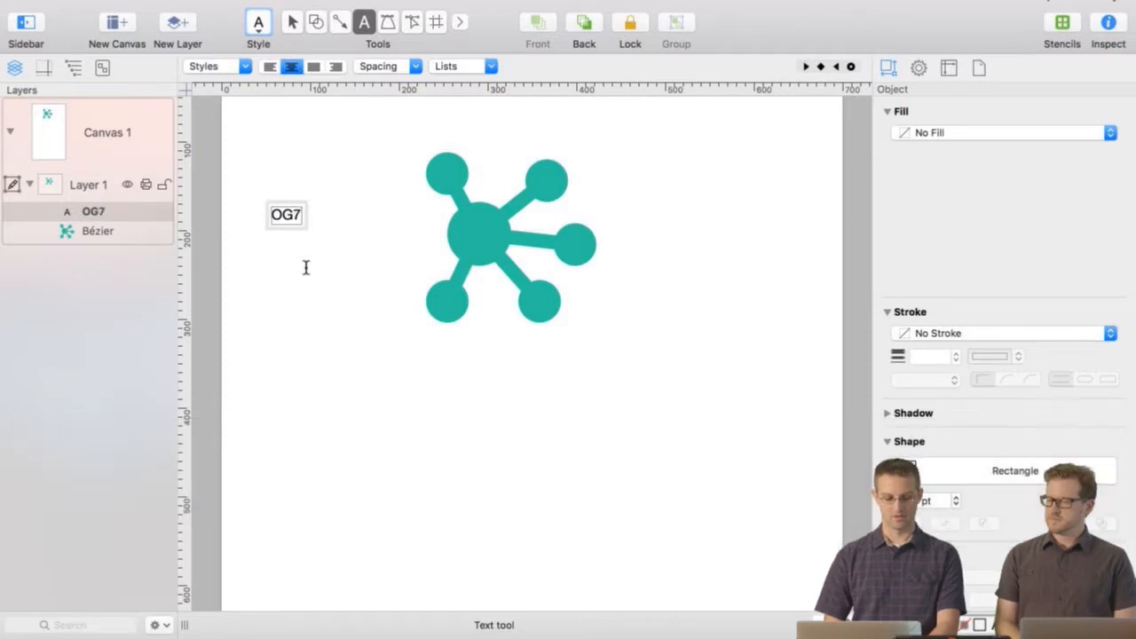
left_click(305, 276)
left_click(293, 220)
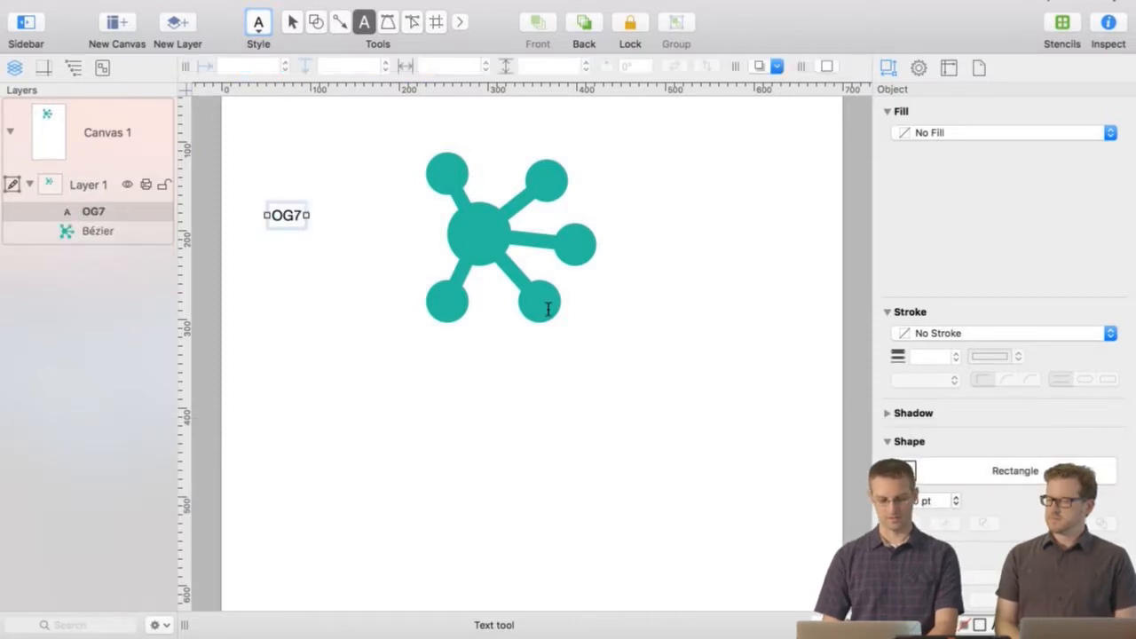
- Set the OG7 text's font size to 200 and its font to Proxima Nova Alt
double_click(288, 213)
scroll(1098, 413, "down", 6)
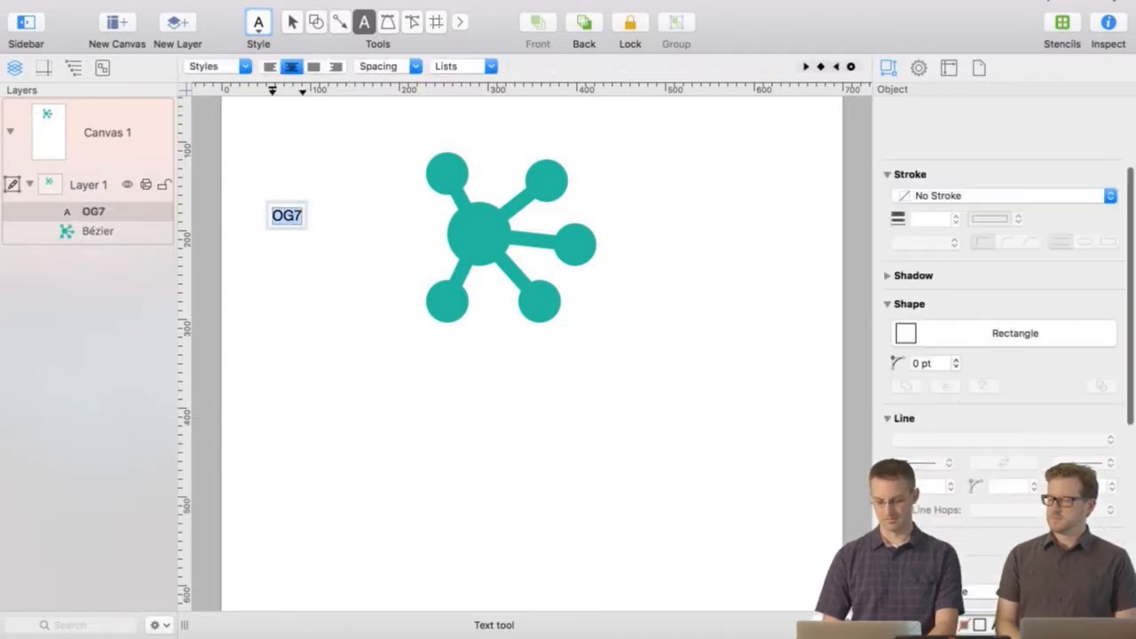
double_click(1076, 405)
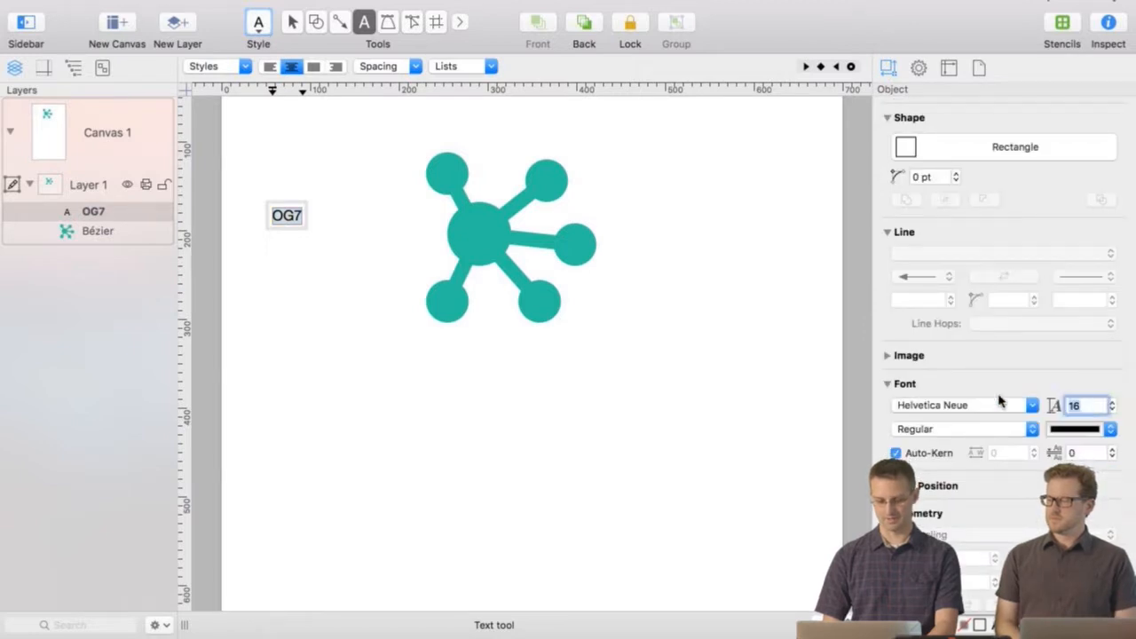
type("200")
key("Return")
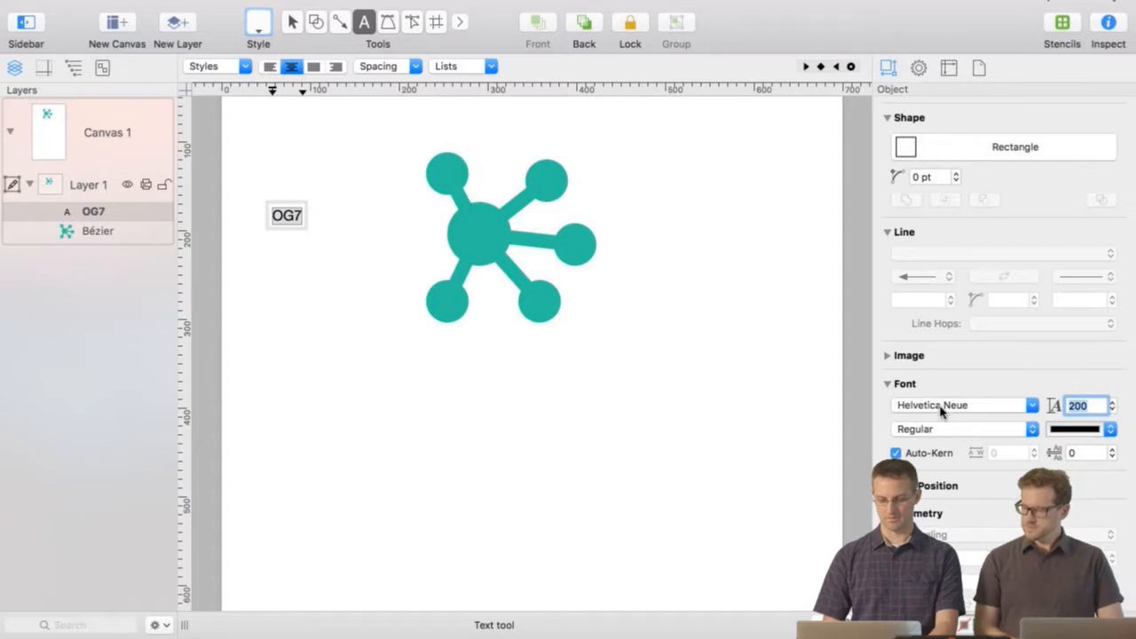
left_click(939, 408)
mouse_move(940, 495)
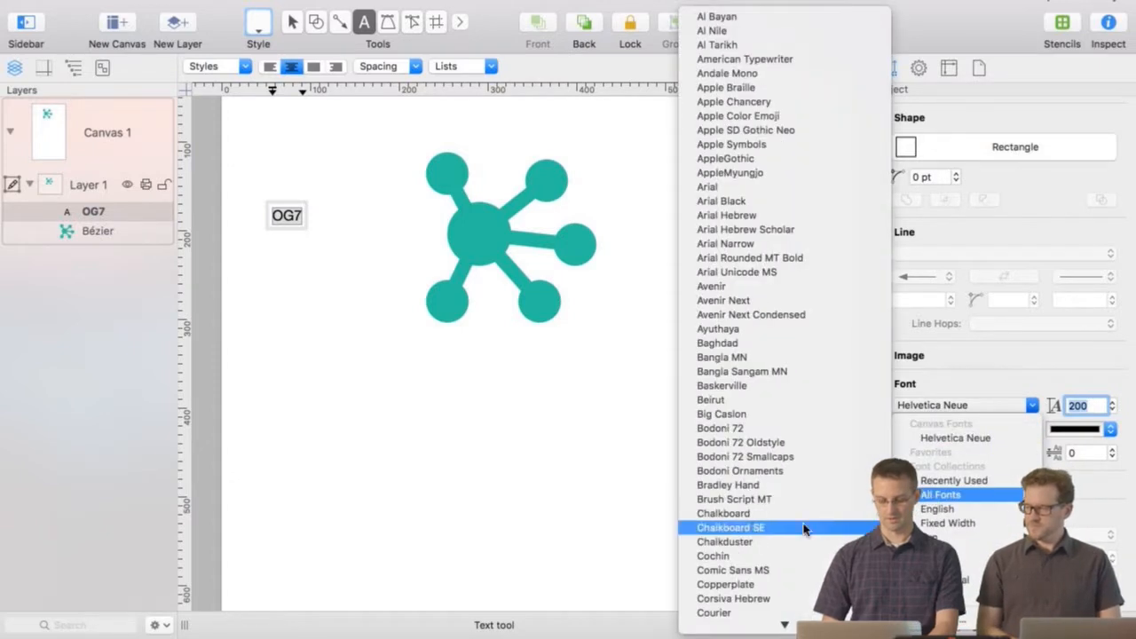
key("r")
key("Down")
key("Return")
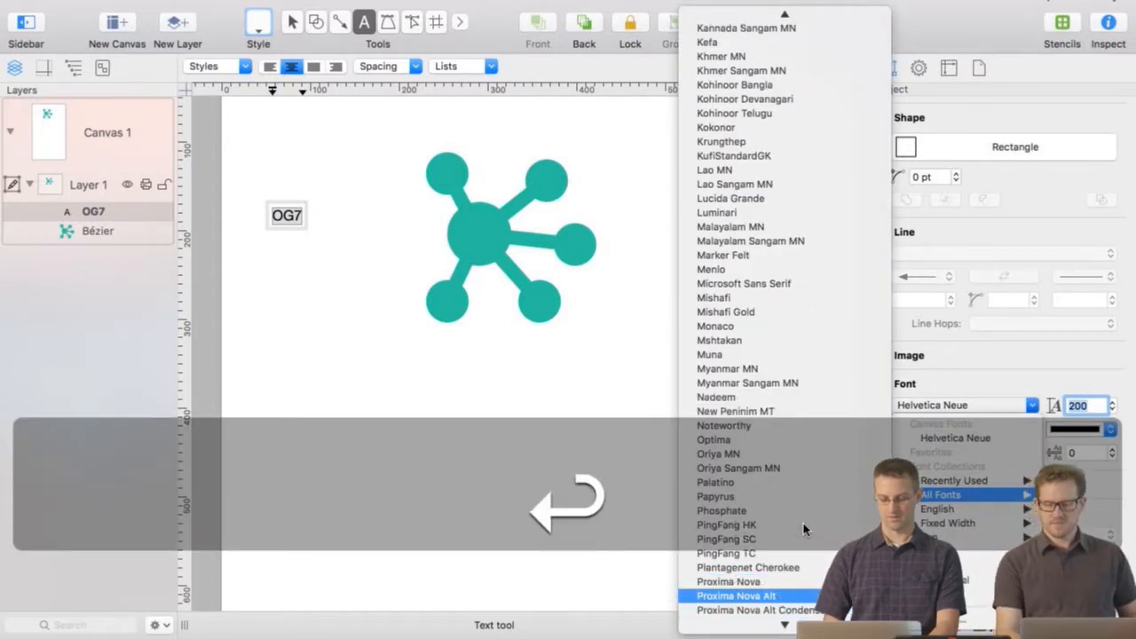
key("Return")
- Clear the content of the text object and enter "OG7" again
left_click(299, 216)
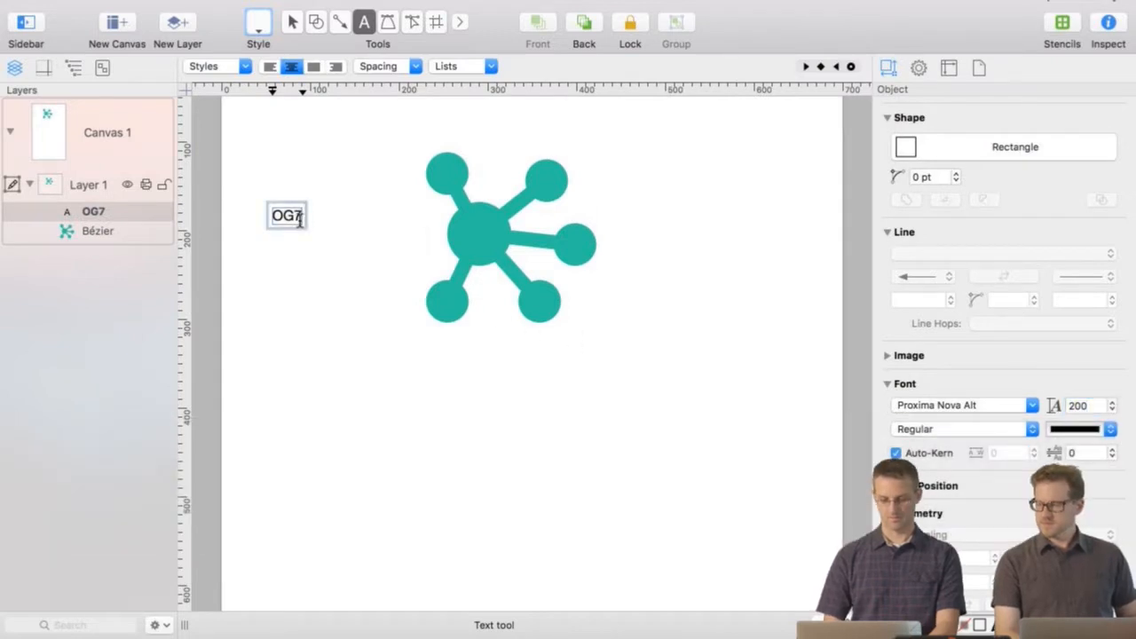
key("Return")
key("BackSpace")
key("BackSpace")
key("BackSpace")
key("BackSpace")
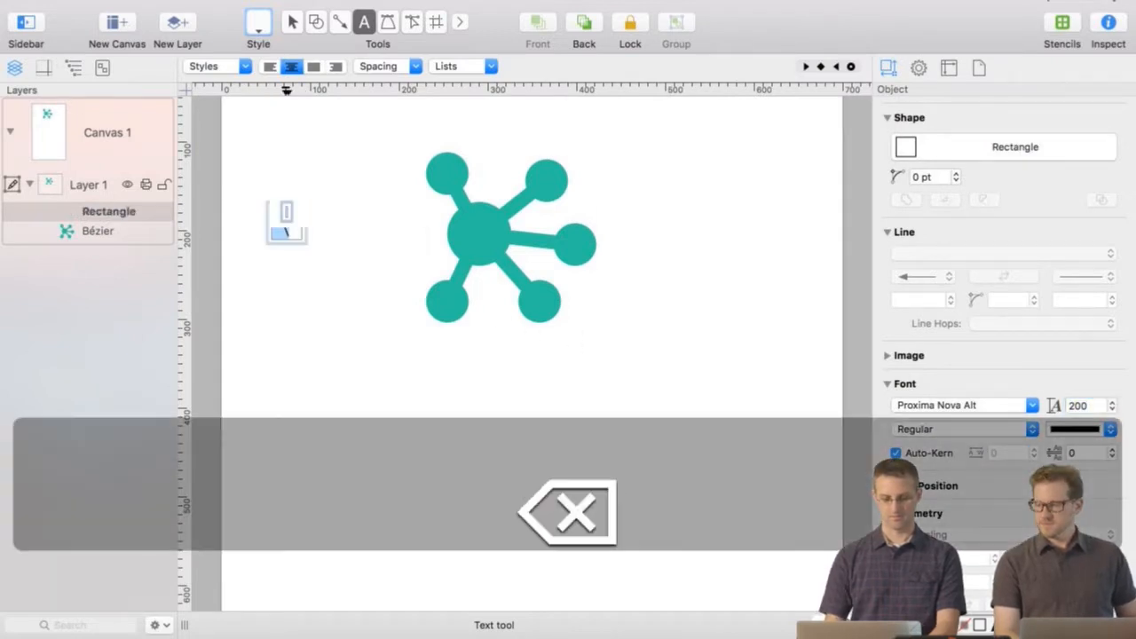
key("BackSpace")
key("BackSpace")
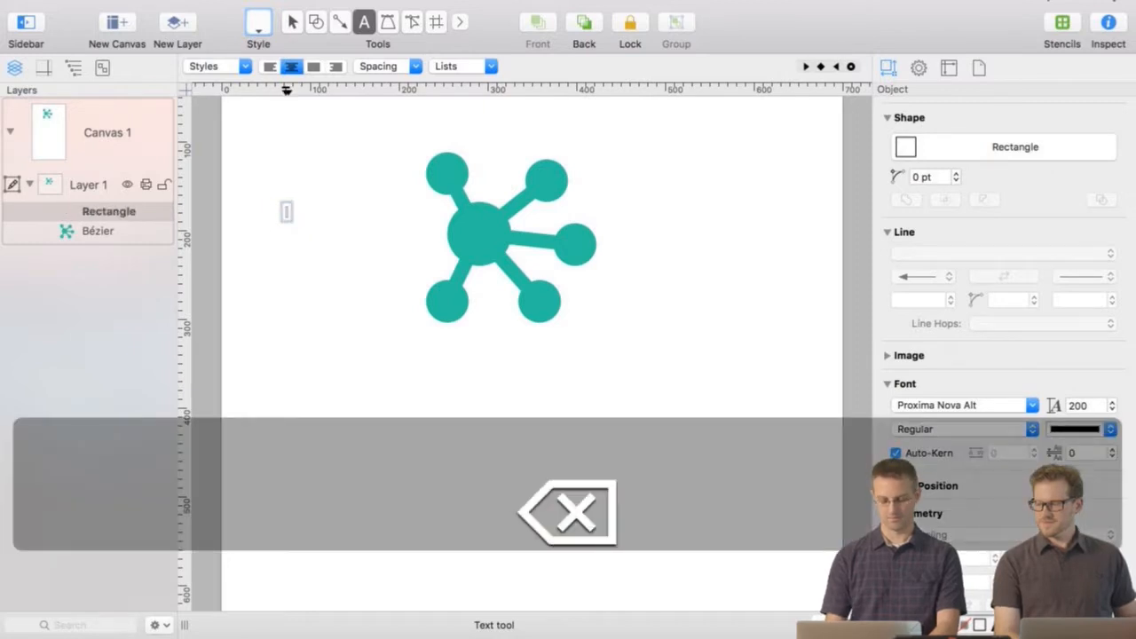
type("OG7")
- Try to apply font size 200 again to the whole OG7 text
key("super+a")
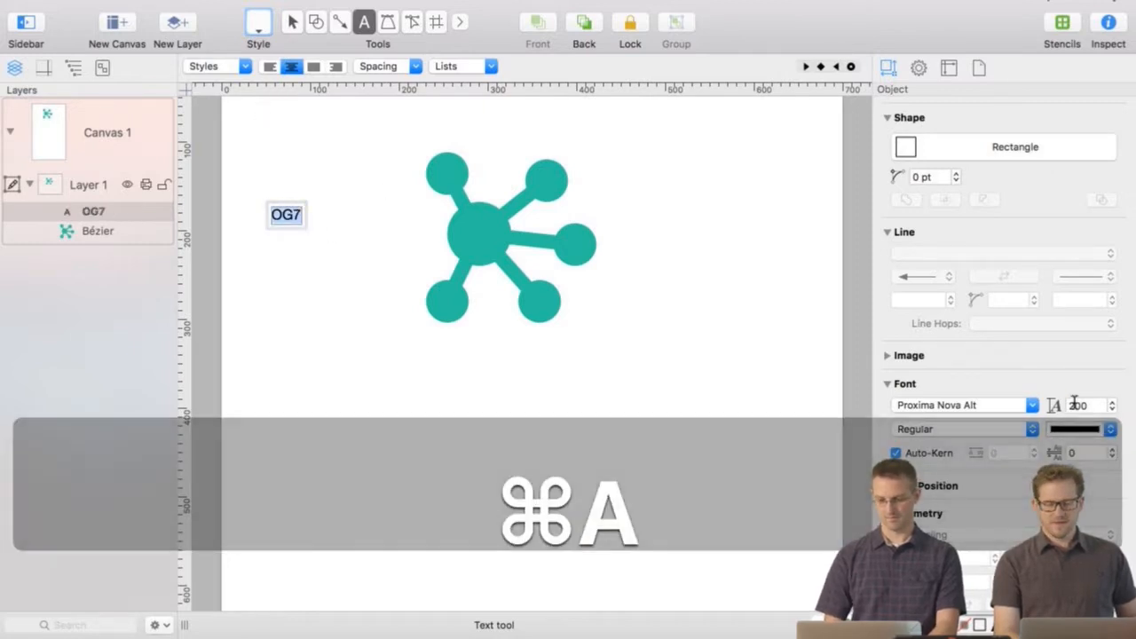
left_click(1075, 405)
key("super+a")
type("200")
key("Return")
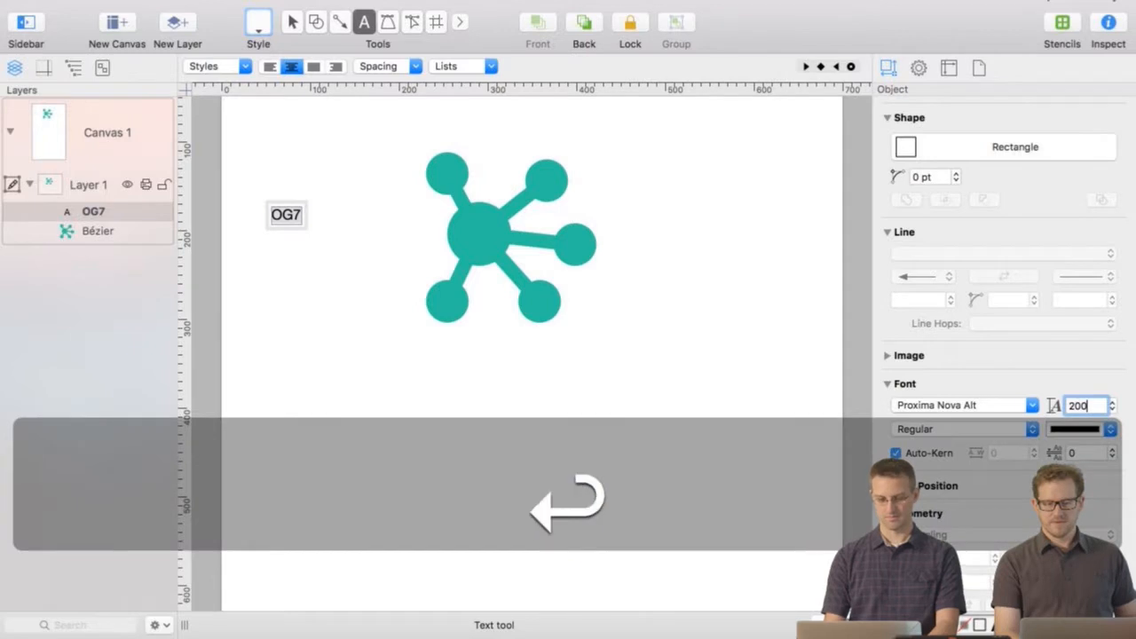
- Delete the small OG7 text object from the canvas
left_click(352, 248)
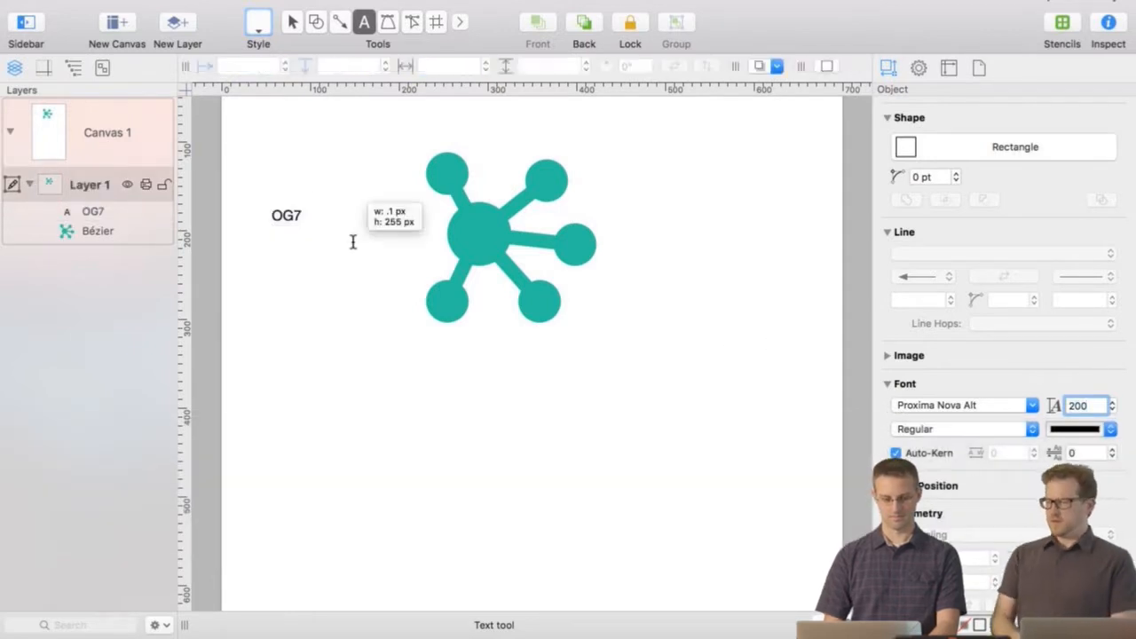
left_click(295, 201)
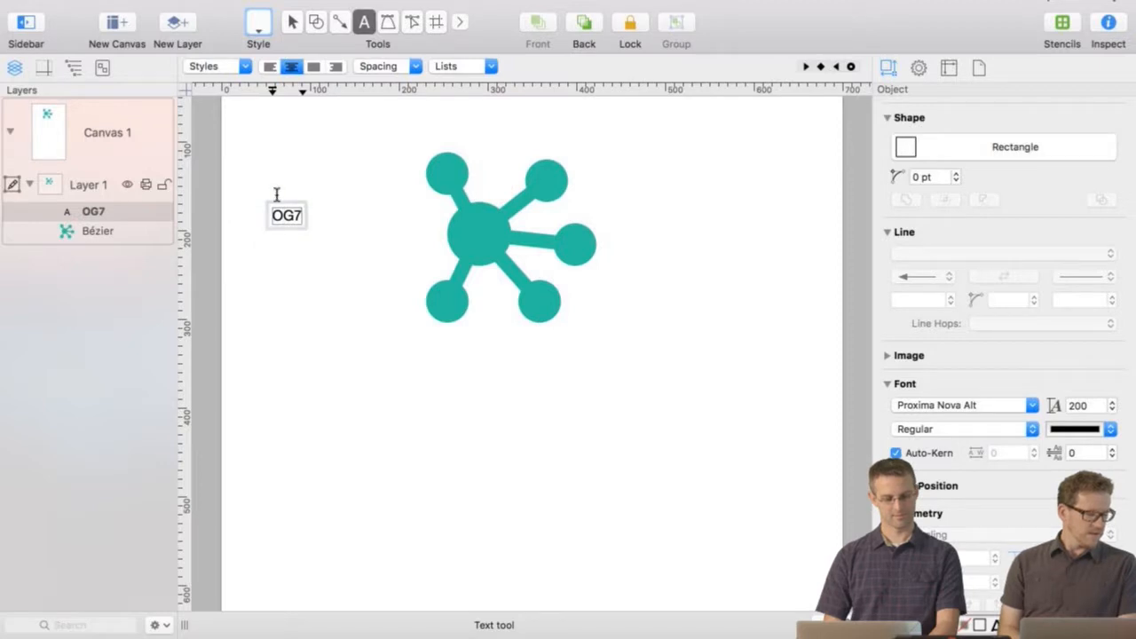
left_click(278, 199)
left_click(292, 21)
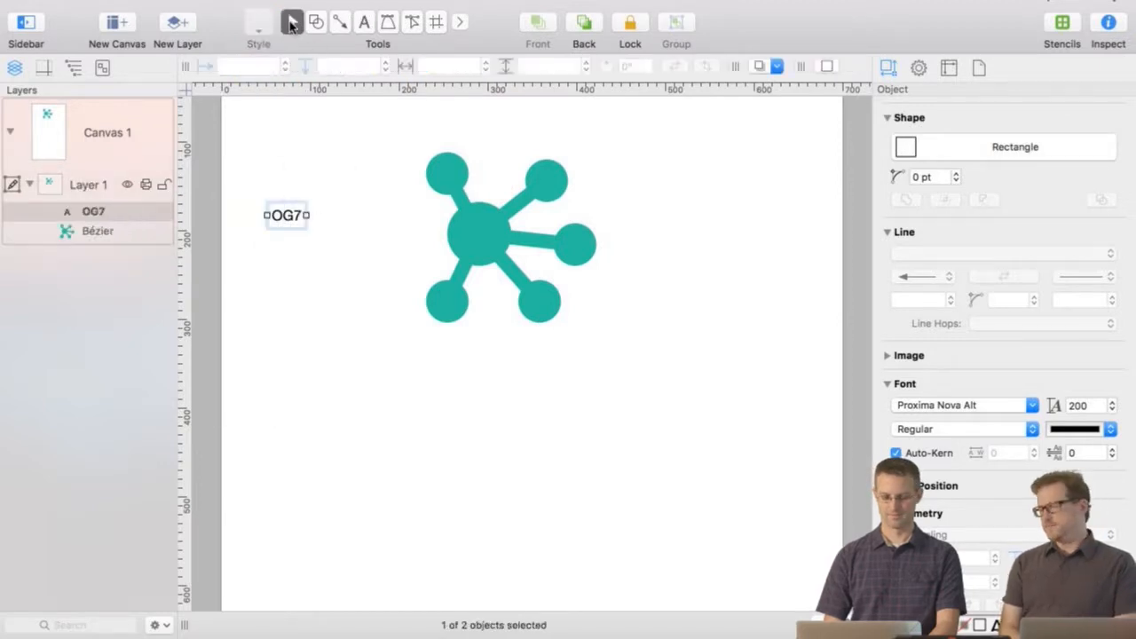
key("BackSpace")
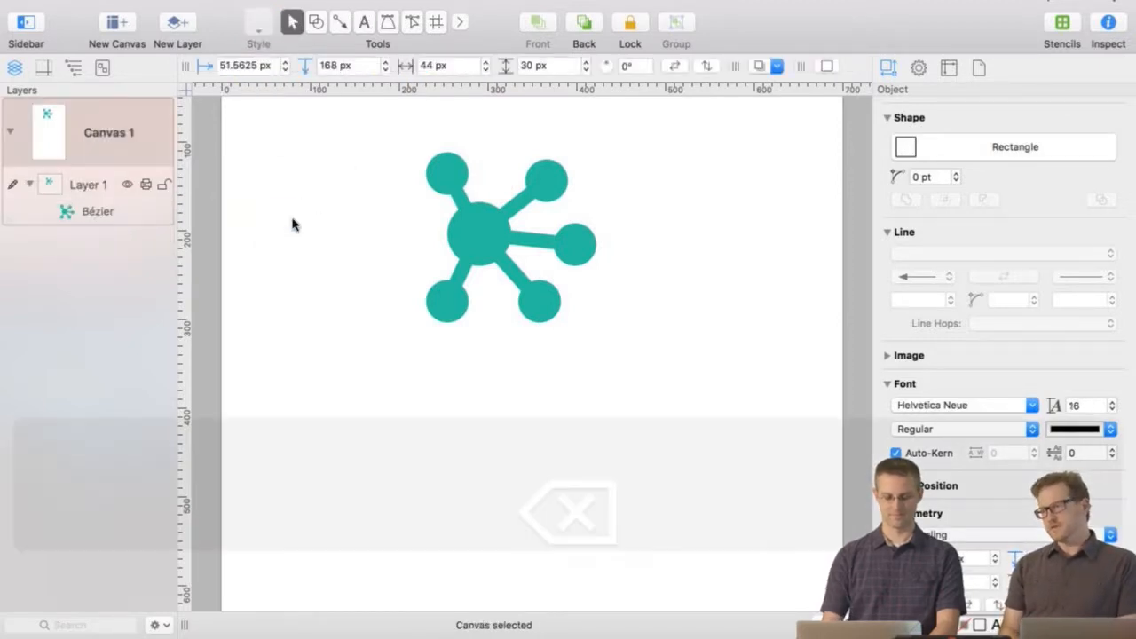
- Add a new large "OG7" text object and move it beside the icon to x -174 px, y 112 px
key("t")
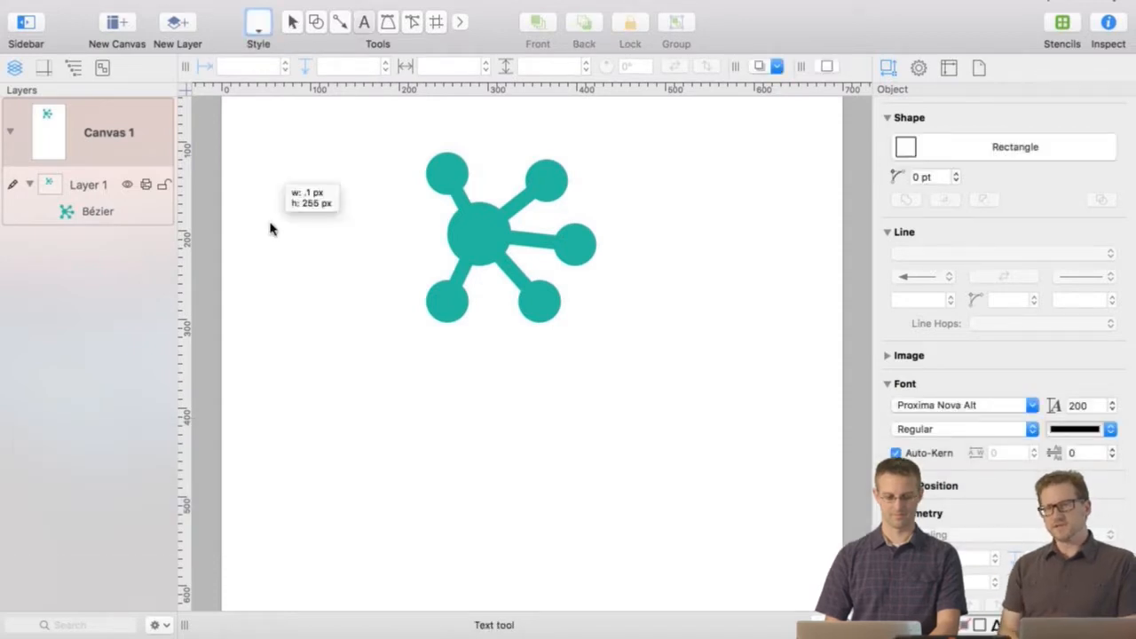
left_click(271, 229)
type("O")
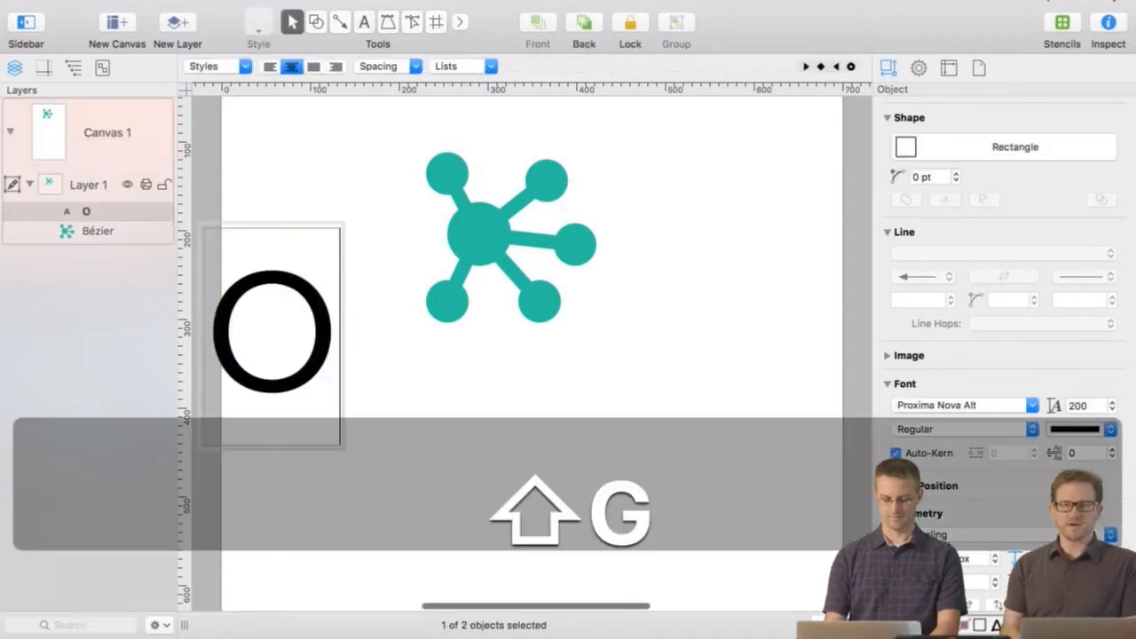
type("G7")
left_click(578, 355)
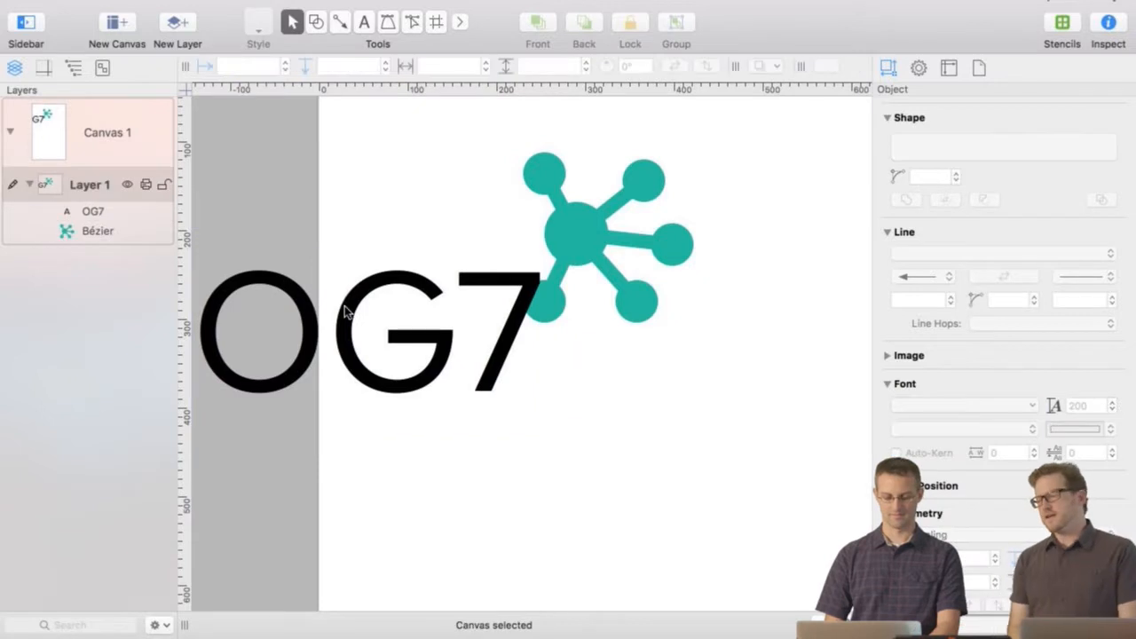
left_click_drag(344, 305, 324, 245)
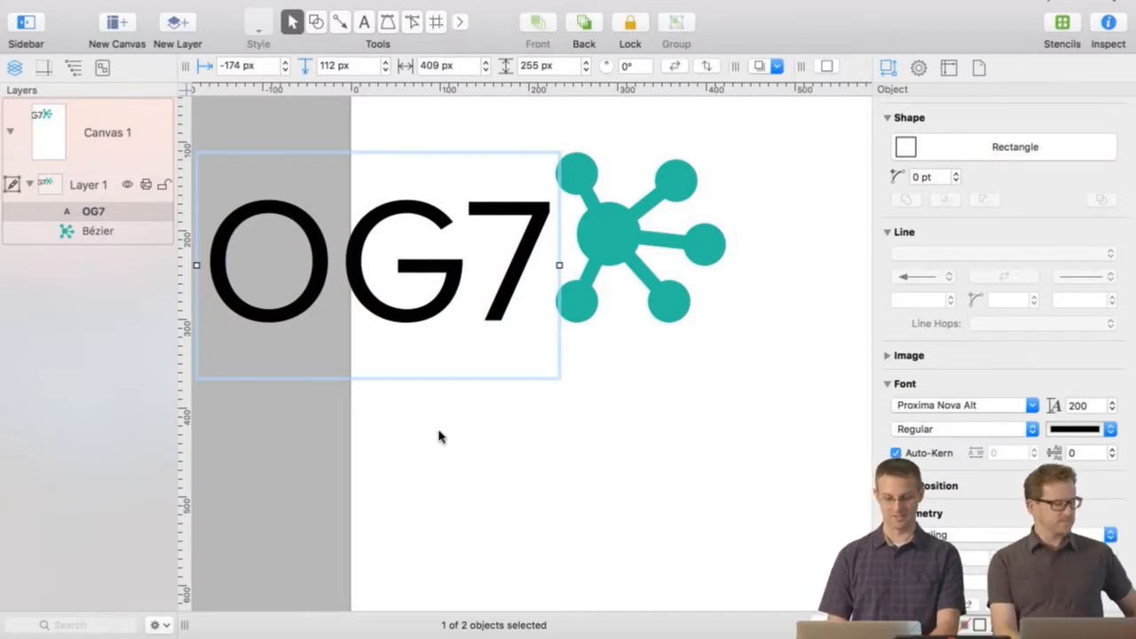
- Set the canvas to autosize in all four directions
left_click(950, 71)
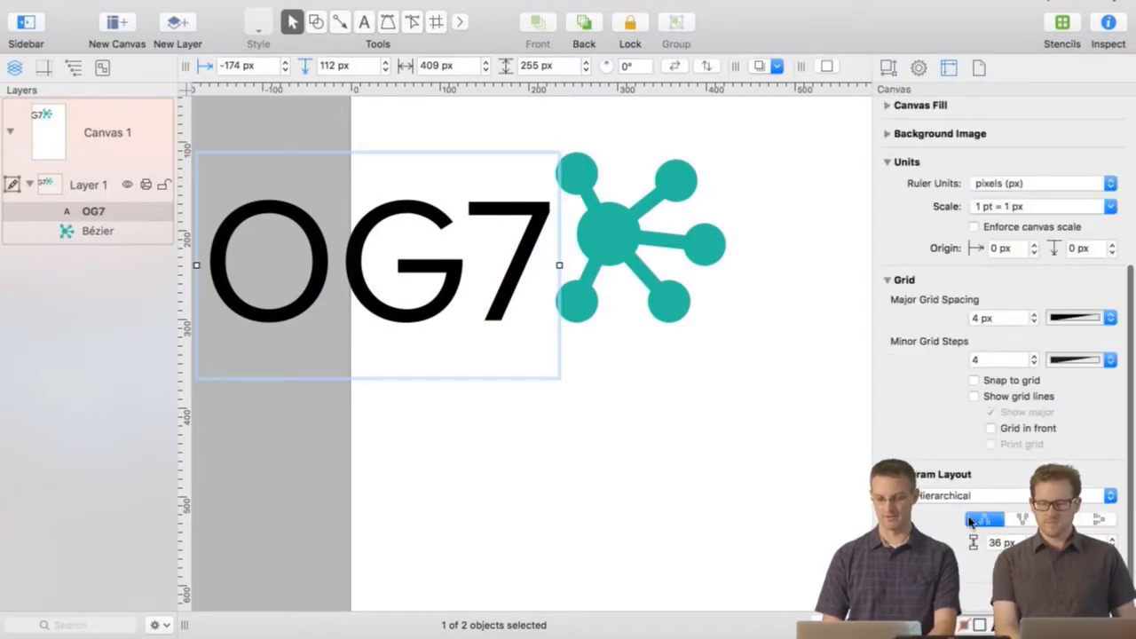
scroll(1018, 210, "up", 5)
left_click(1018, 210)
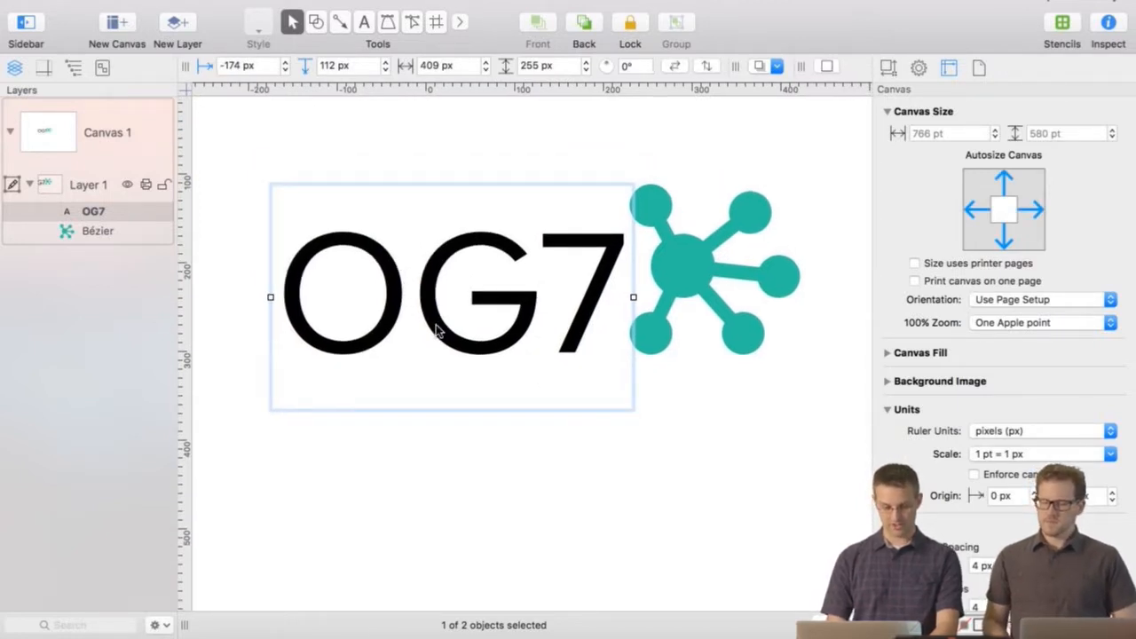
- Move the OG7 text slightly up and away from the icon, to x -186.5 px, y 80.5184 px
left_click_drag(436, 329, 433, 324)
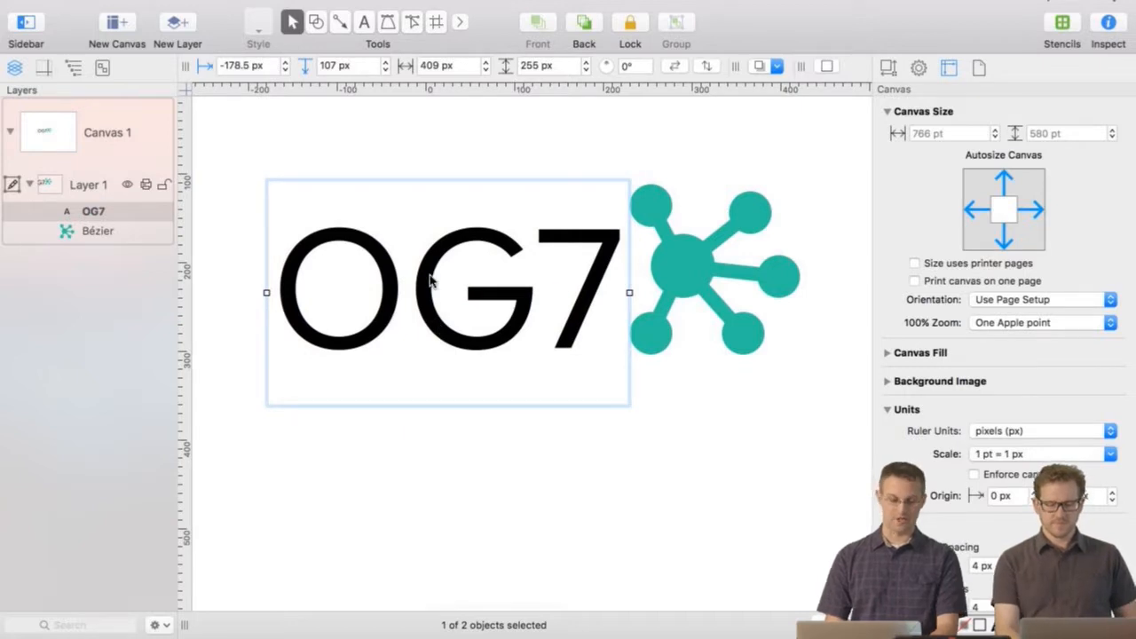
left_click_drag(430, 280, 421, 256)
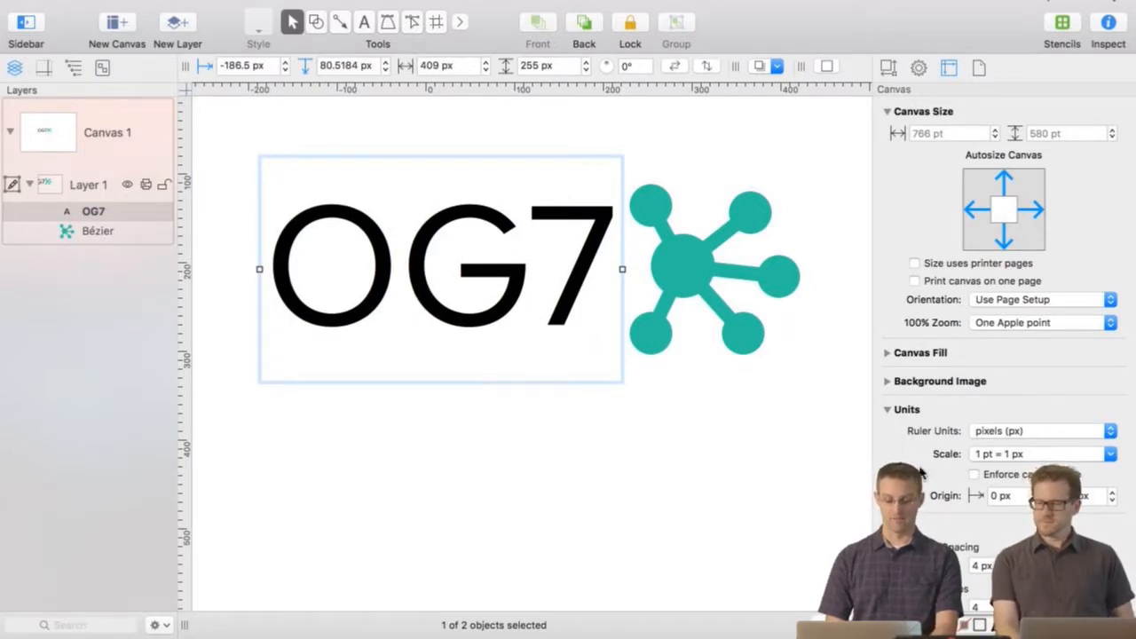
- Bring up the Geometry and Alignment settings of the OG7 text object
scroll(923, 473, "down", 5)
scroll(924, 473, "down", 2)
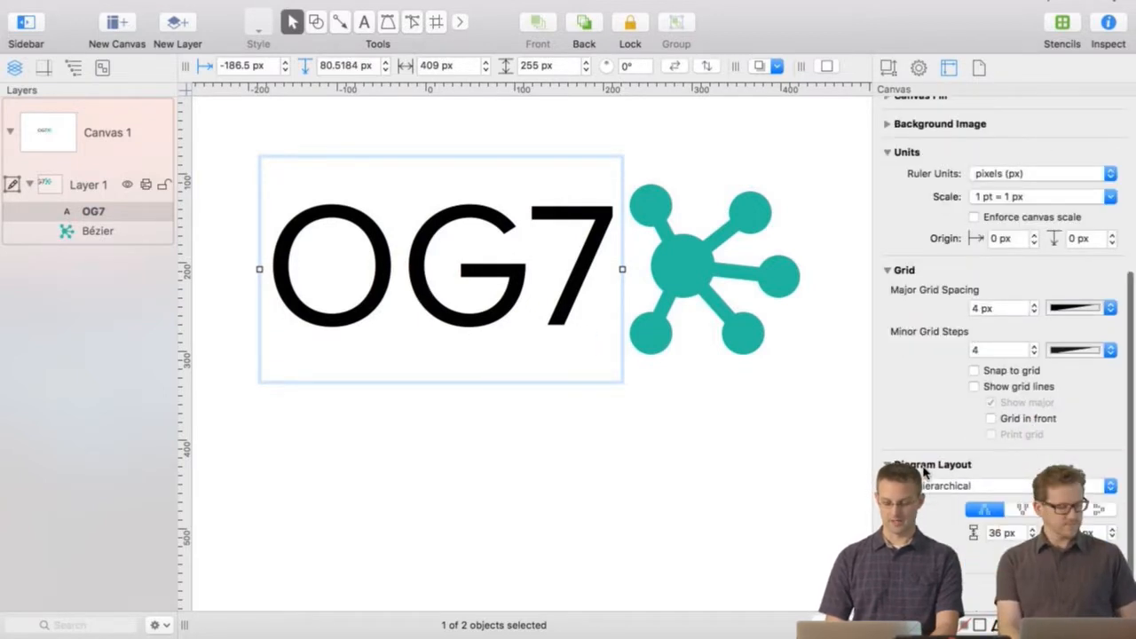
left_click(890, 68)
scroll(969, 404, "down", 6)
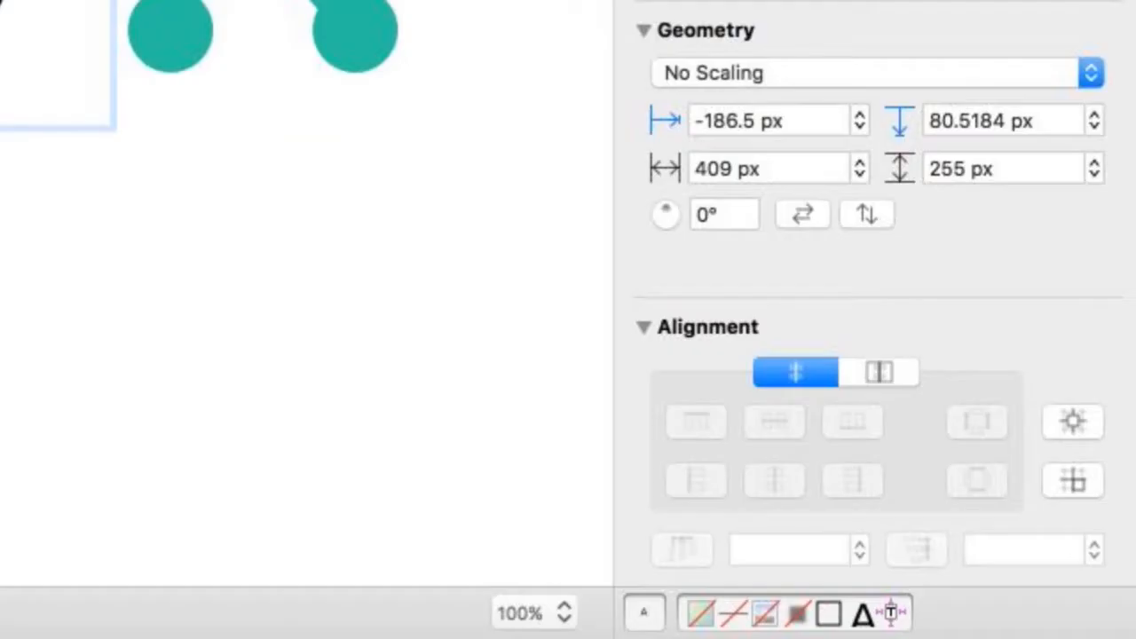
- Align the OG7 text and the icon by their top edges, then by their vertical middles, and switch the alignment mode to the canvas
key("super+a")
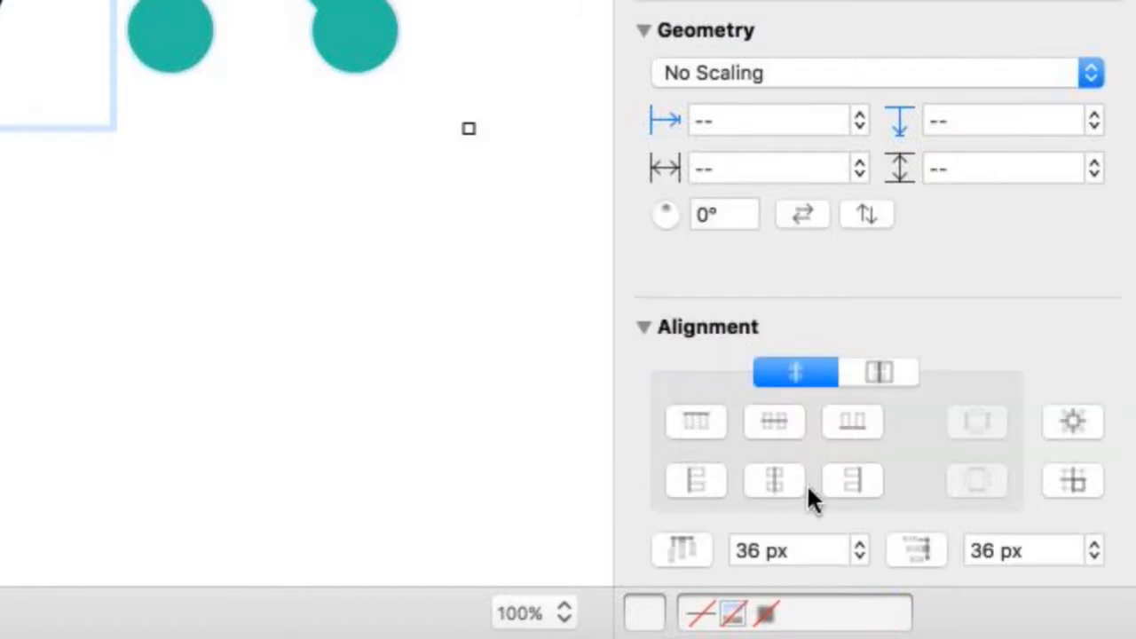
left_click(685, 417)
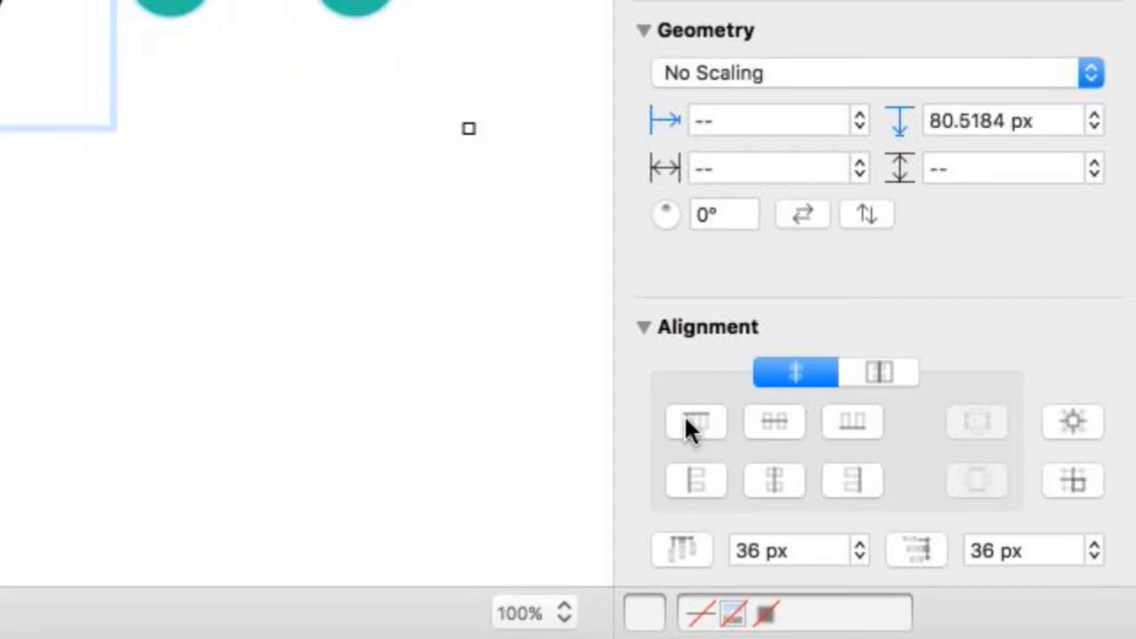
left_click(790, 421)
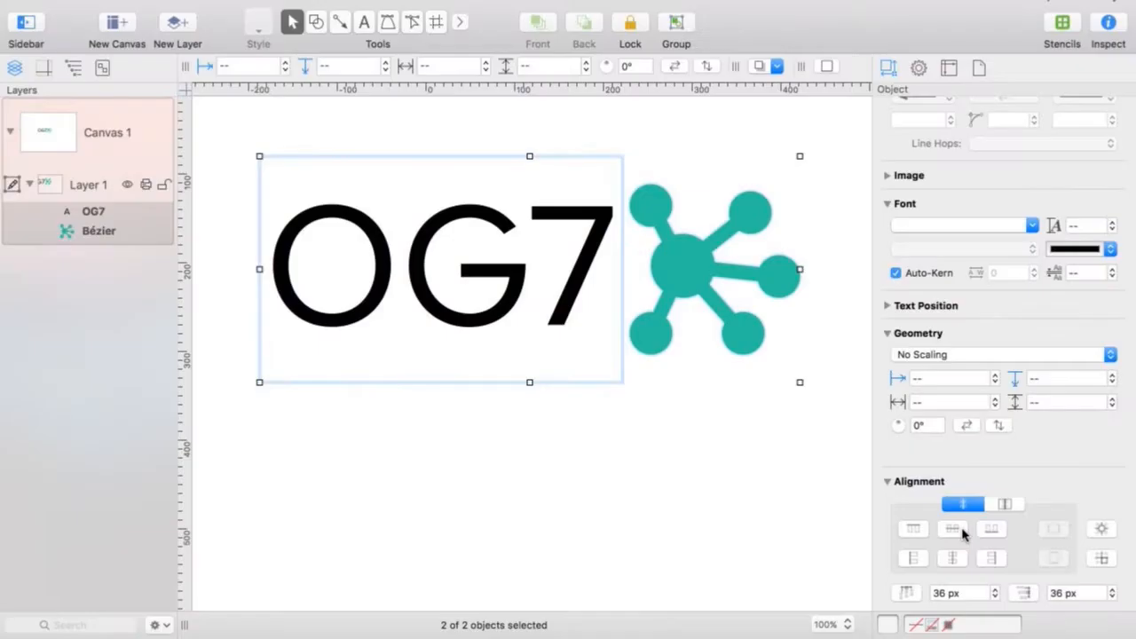
left_click(1010, 506)
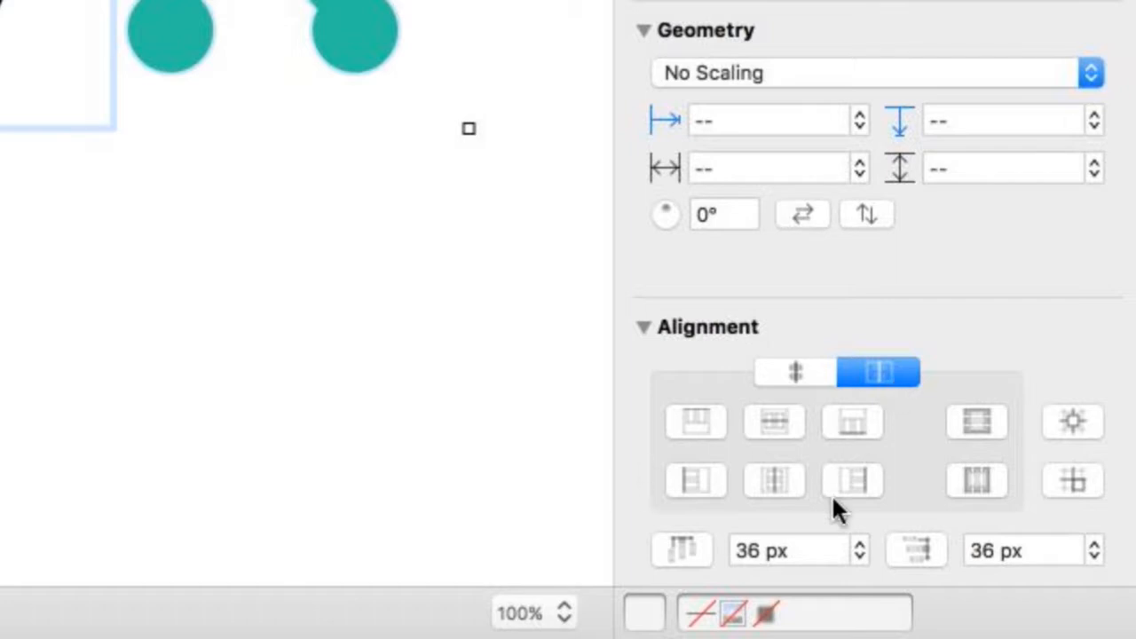
left_click(248, 318)
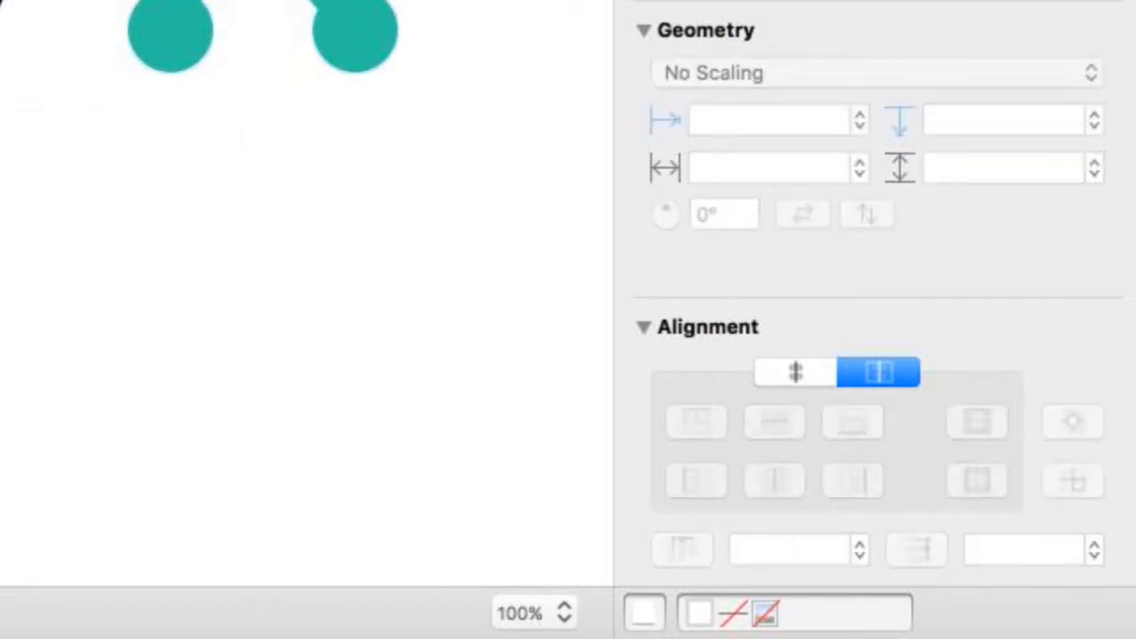
- Shift the OG7 text horizontally to x -184 px and convert it into a group of individual Bézier letter shapes
left_click(2, 5)
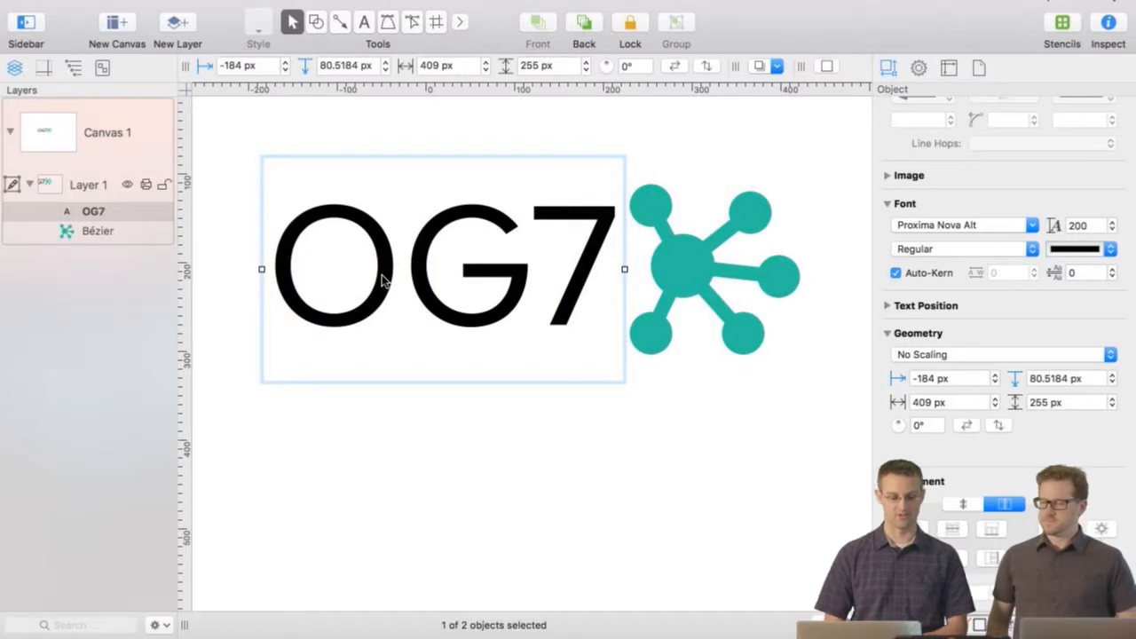
mouse_move(186, 2)
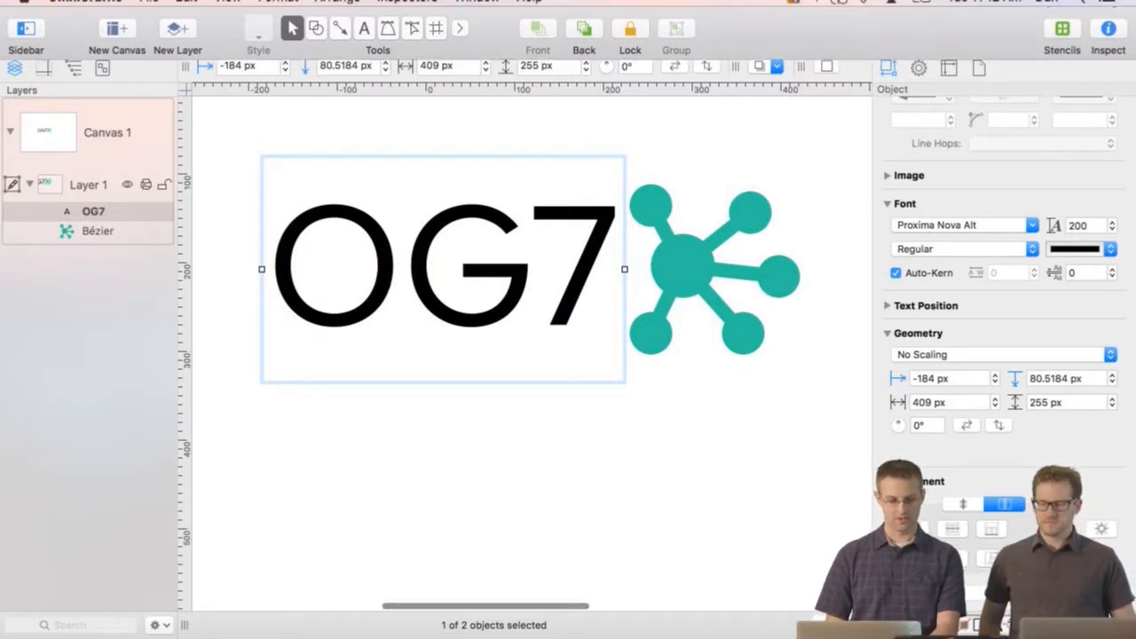
left_click(148, 9)
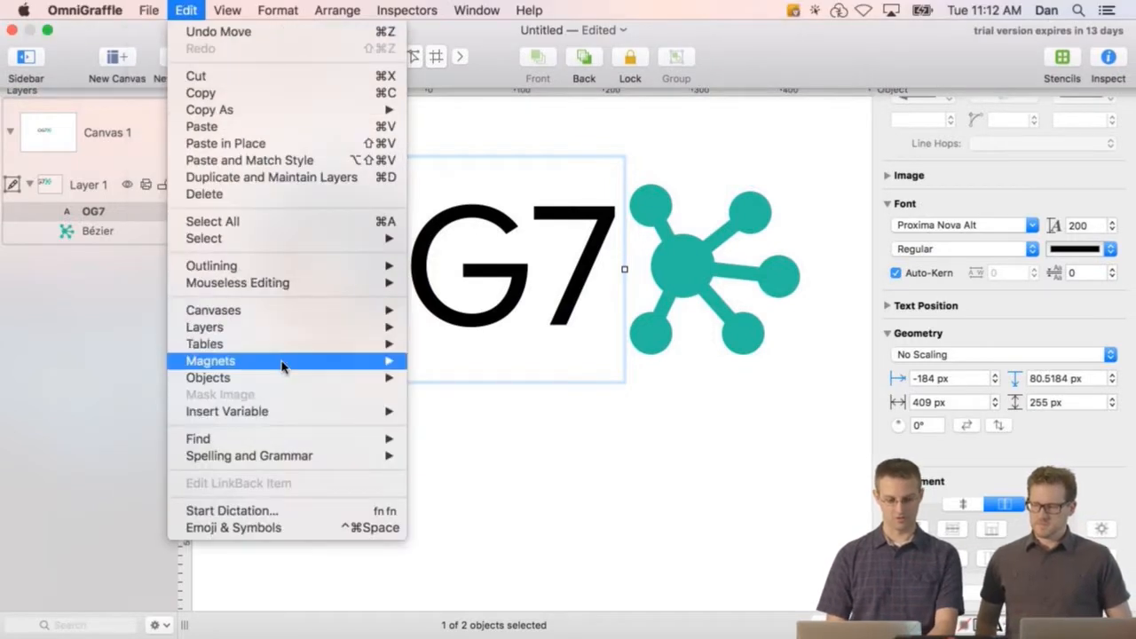
mouse_move(319, 382)
left_click(457, 459)
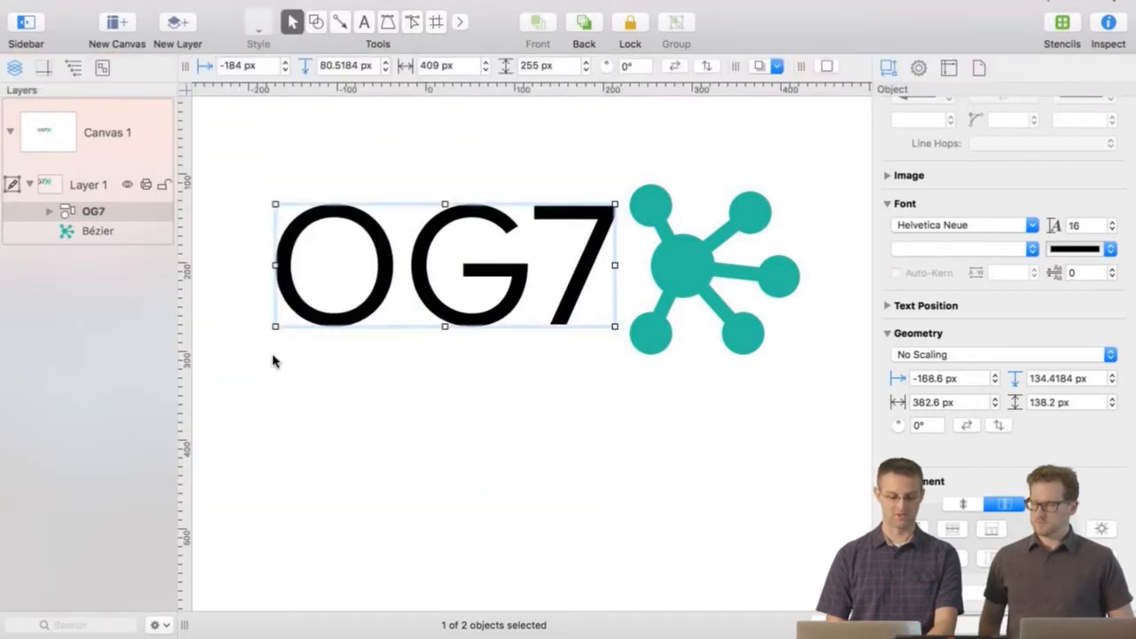
- Expand the converted OG7 group in the layer list and delete its O and G letter shapes
left_click(49, 212)
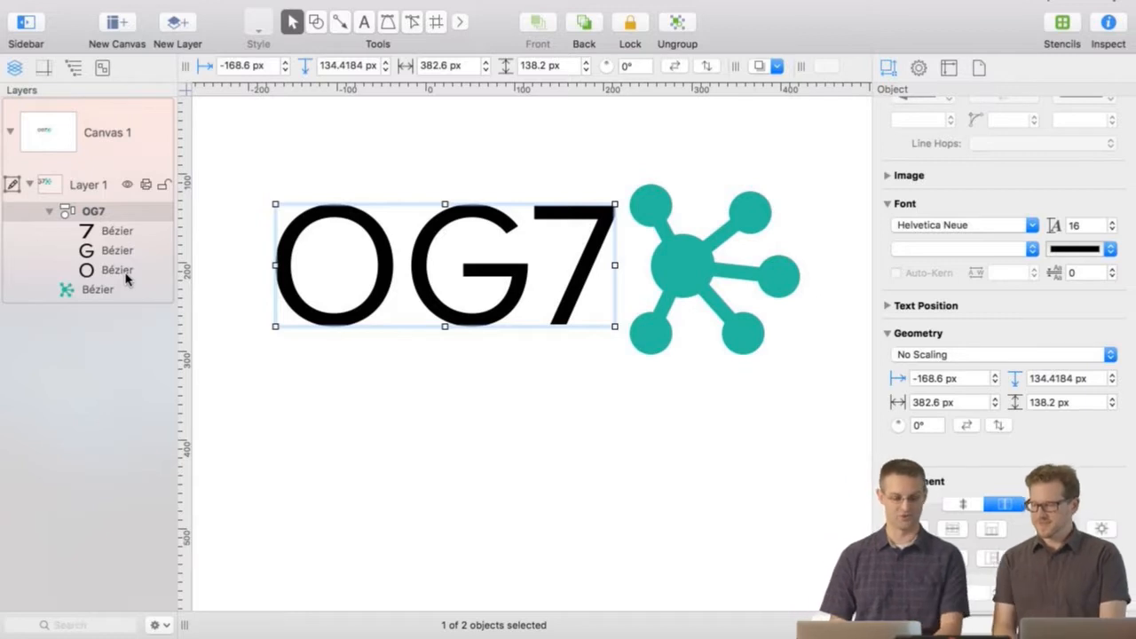
left_click(561, 396)
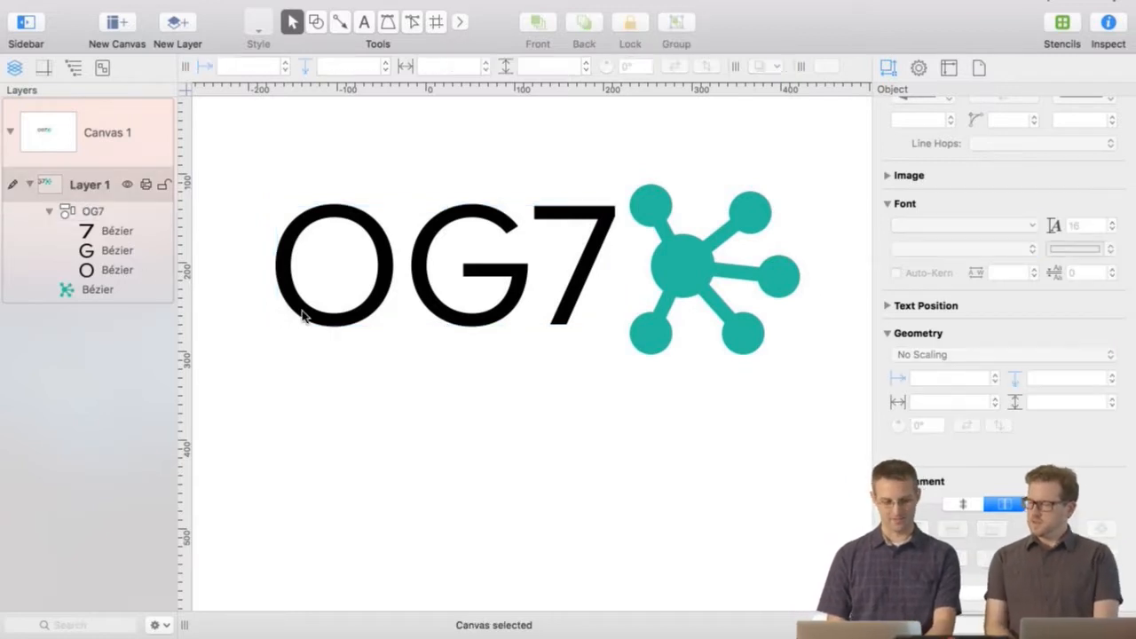
left_click(121, 272)
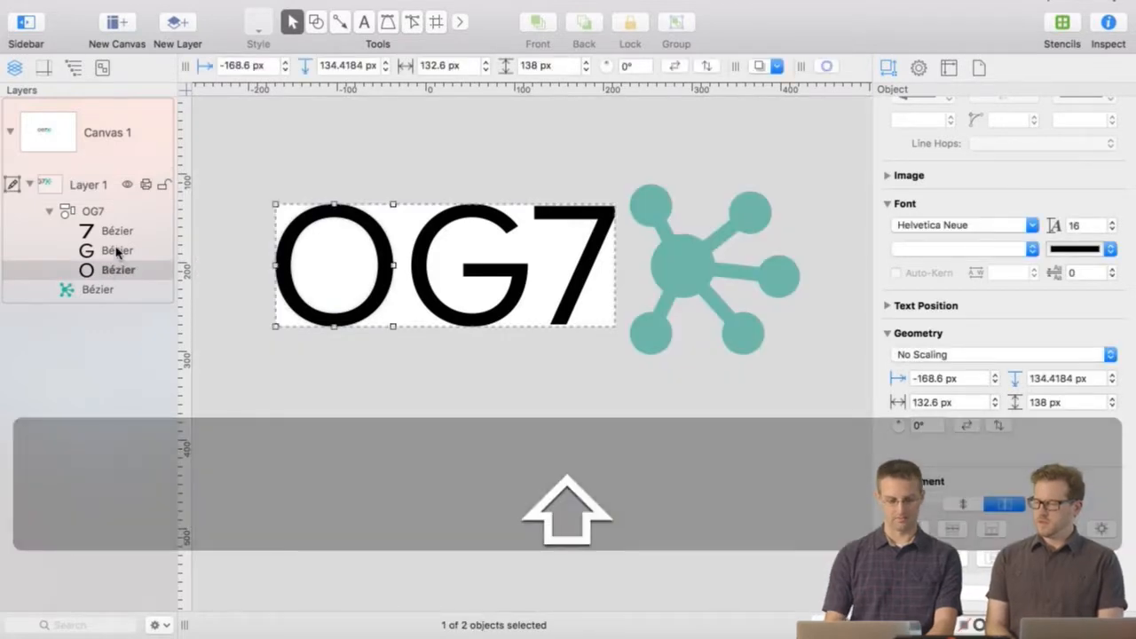
key("BackSpace")
left_click(118, 251)
key("BackSpace")
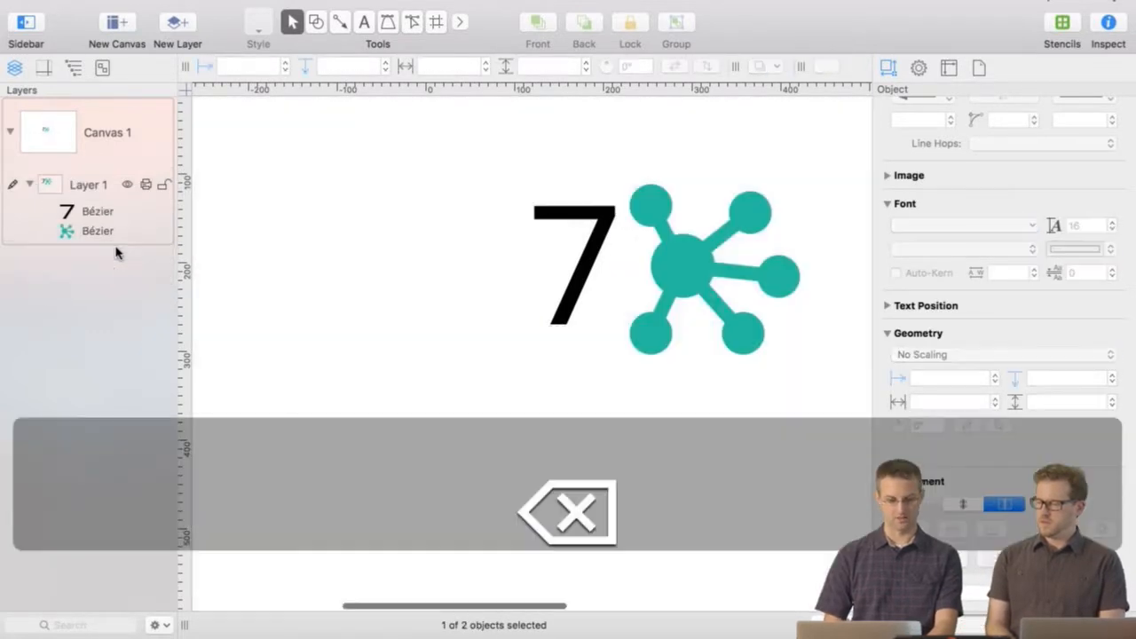
- Select the remaining 7 shape, bring up the Keyboard Shortcuts settings and search the commands for "align"
left_click(561, 221)
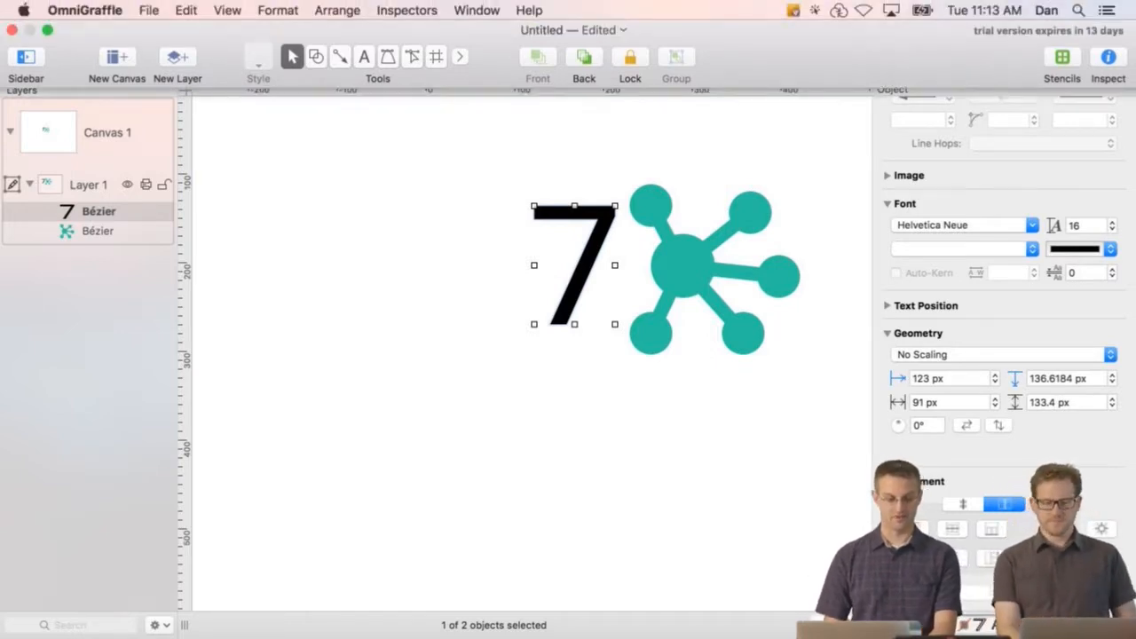
left_click(85, 10)
left_click(107, 96)
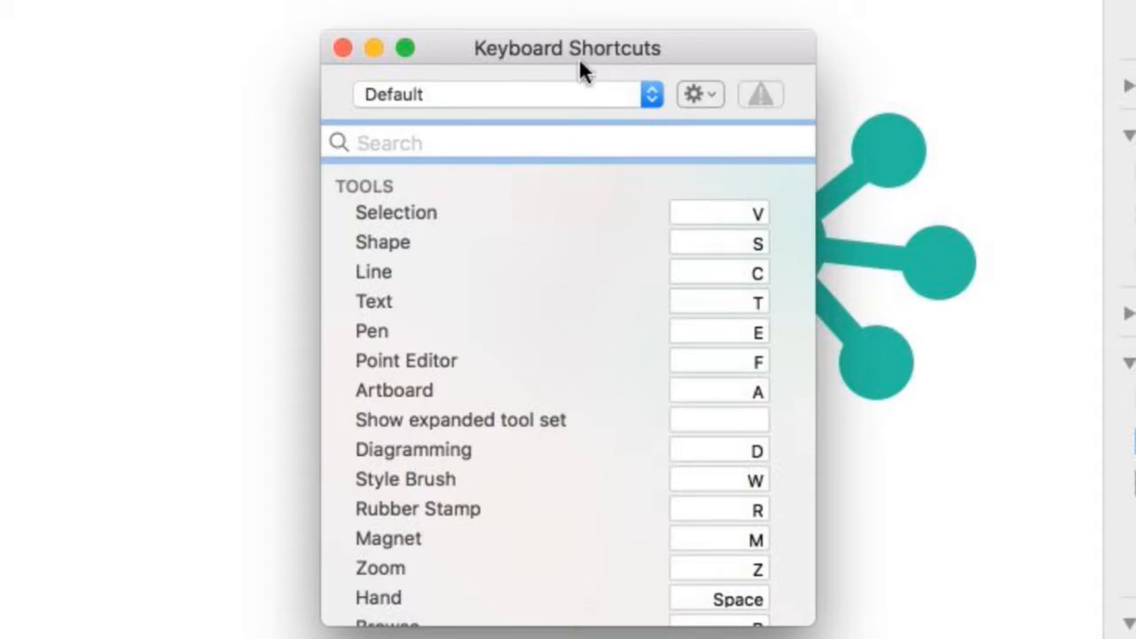
type("align")
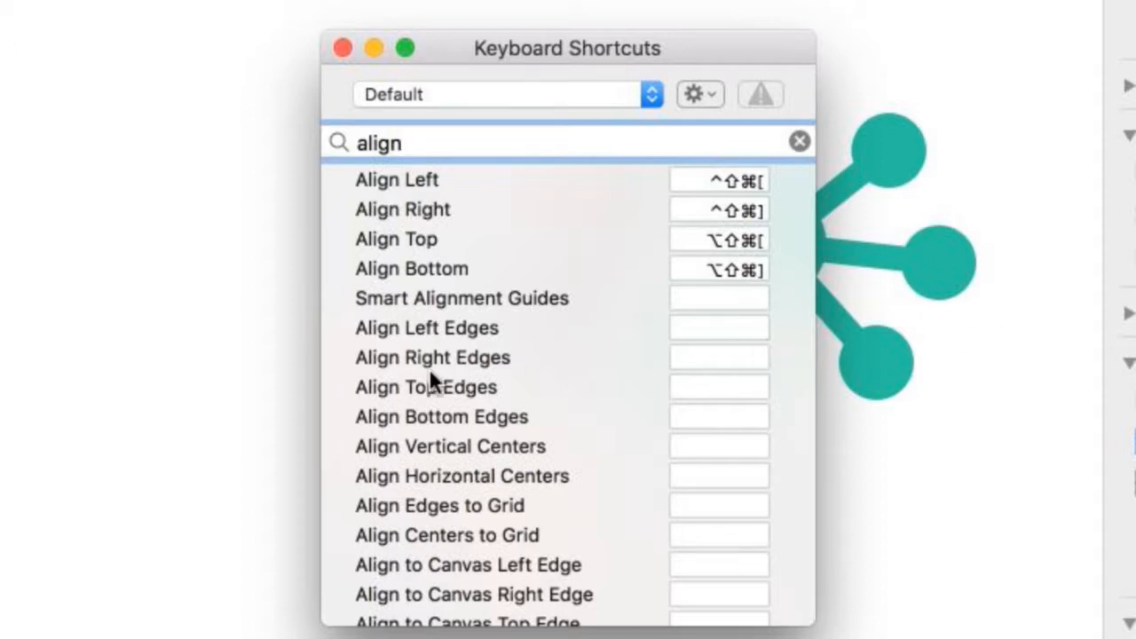
- Assign the shortcuts ⌘L, ⌘R, ⌘T and ⌘B to Align Left, Right, Top and Bottom Edges respectively
left_click(733, 327)
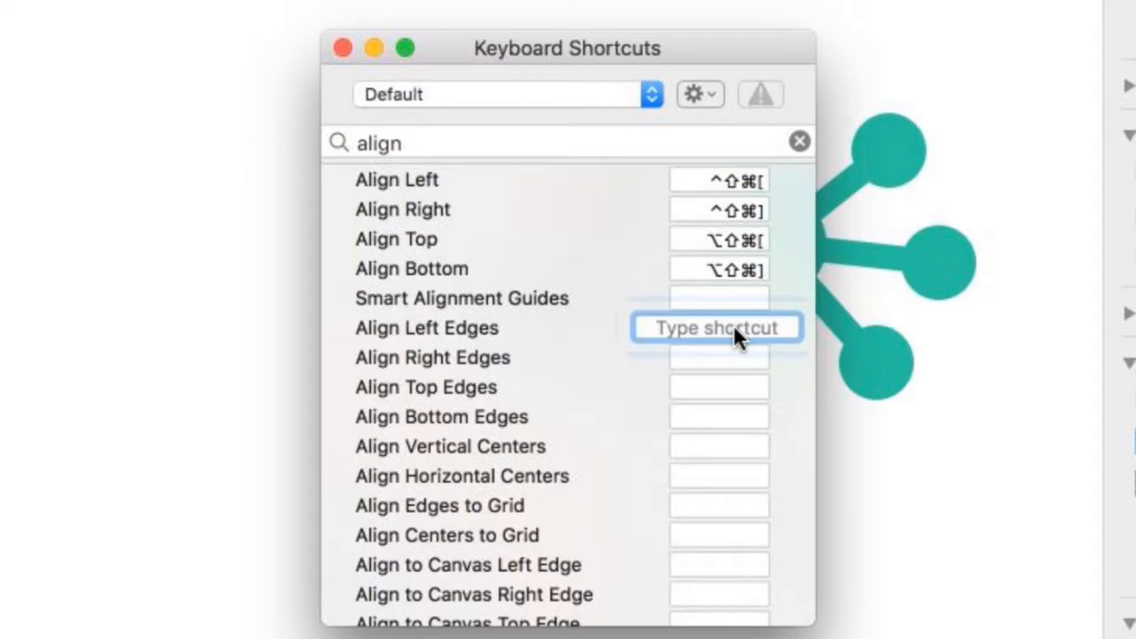
key("super+l")
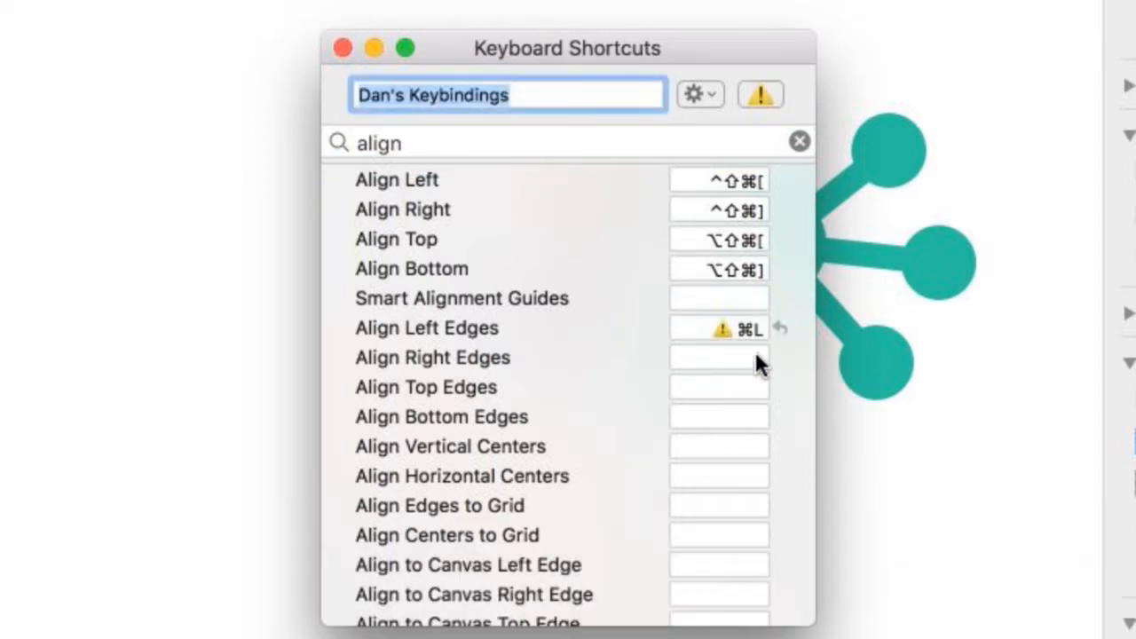
left_click(732, 355)
key("super+r")
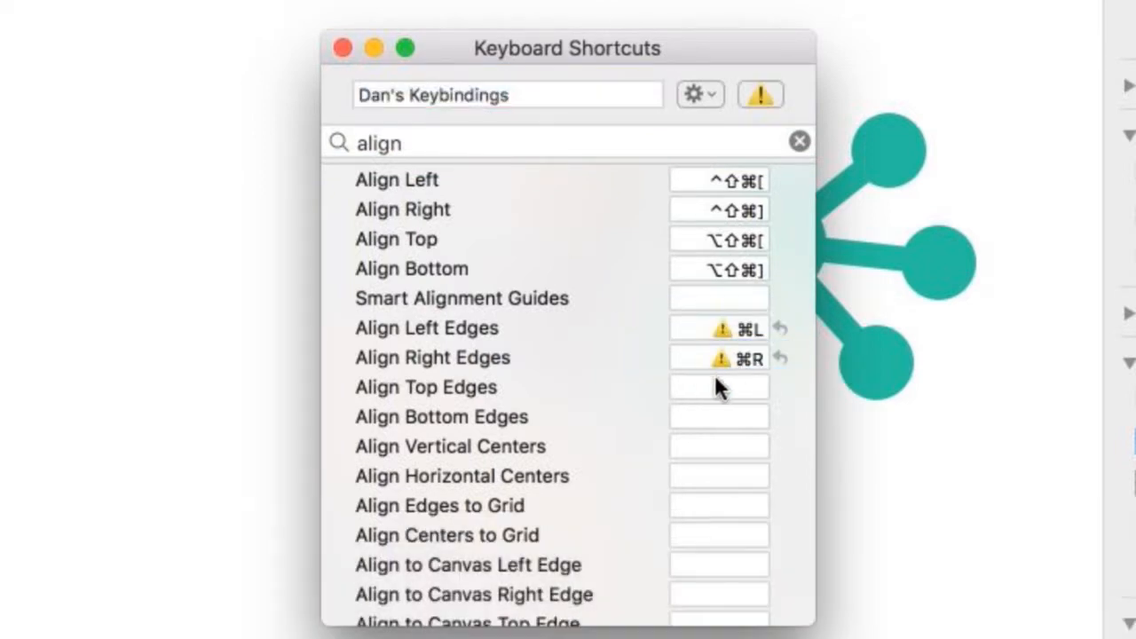
left_click(737, 387)
key("super+t")
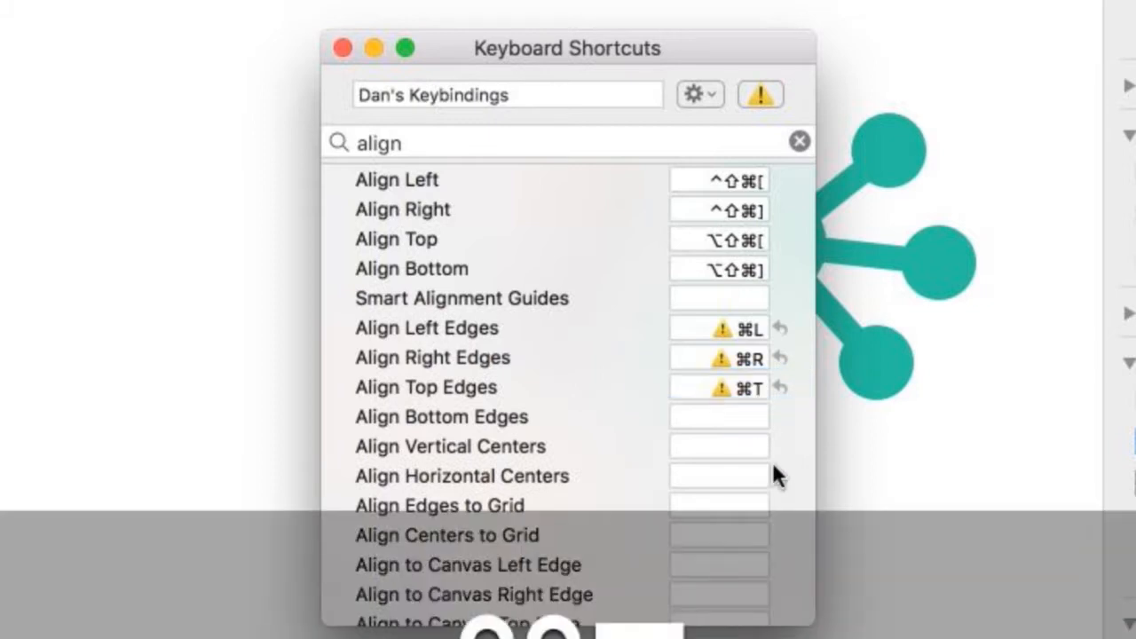
left_click(718, 417)
key("super+b")
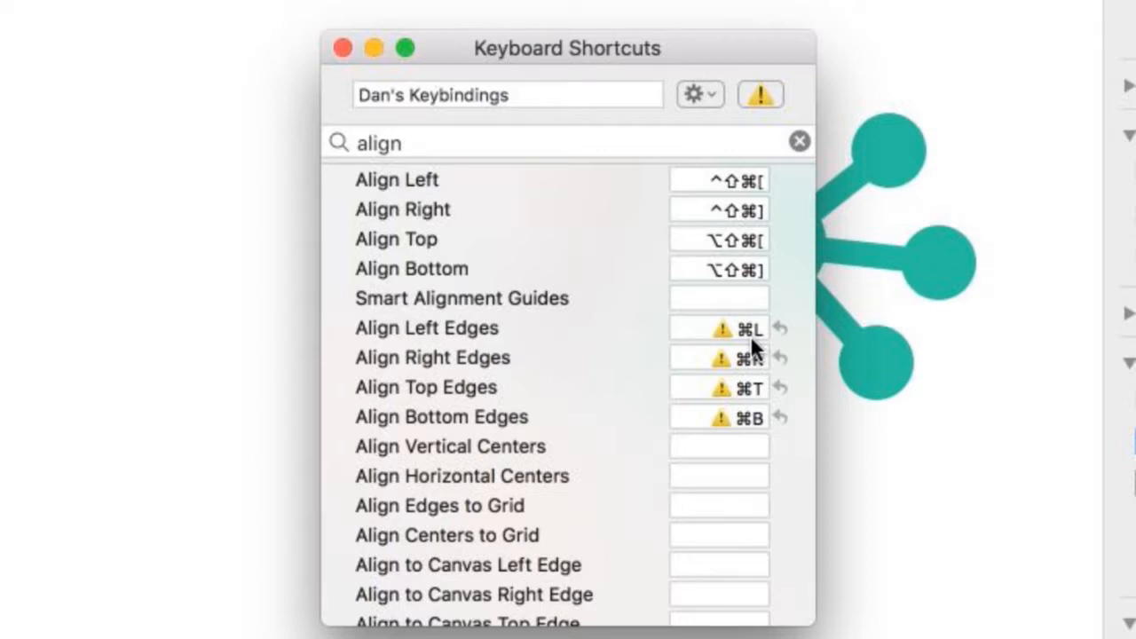
- Show only conflicting shortcuts across all commands and remove the ones assigned to Rulers, Show Fonts, Bold and Lock
left_click(759, 95)
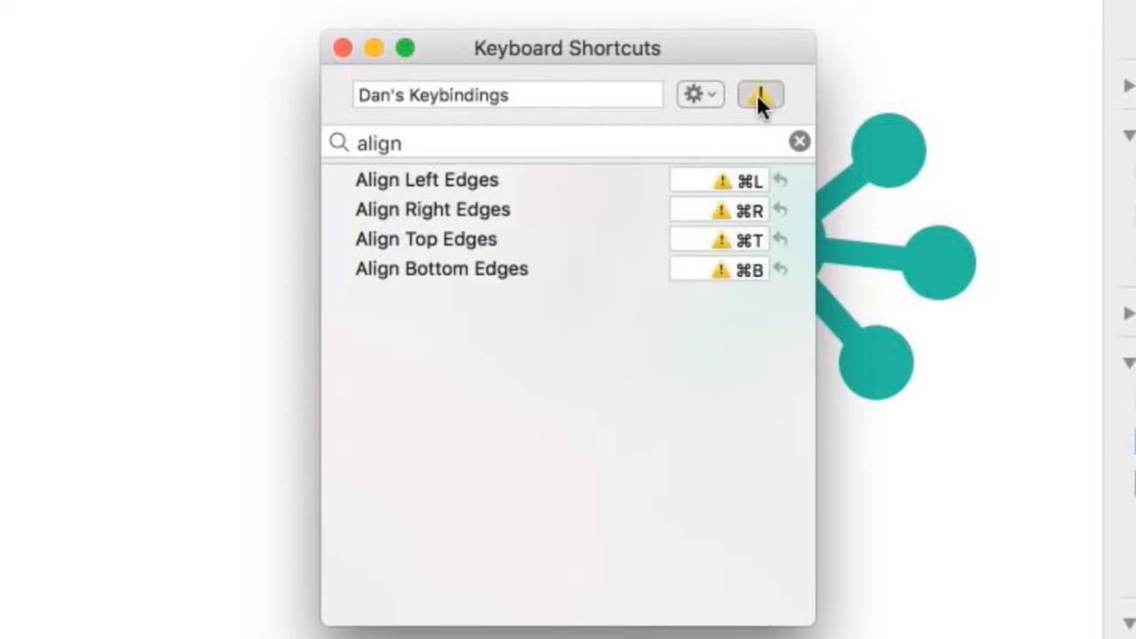
left_click(799, 141)
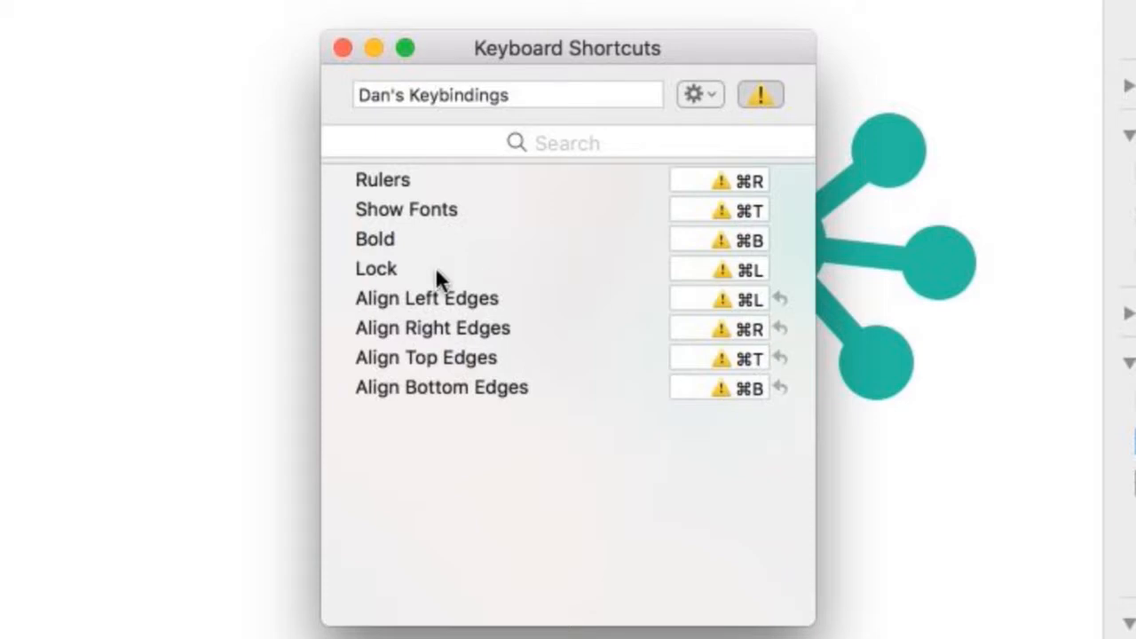
left_click(741, 179)
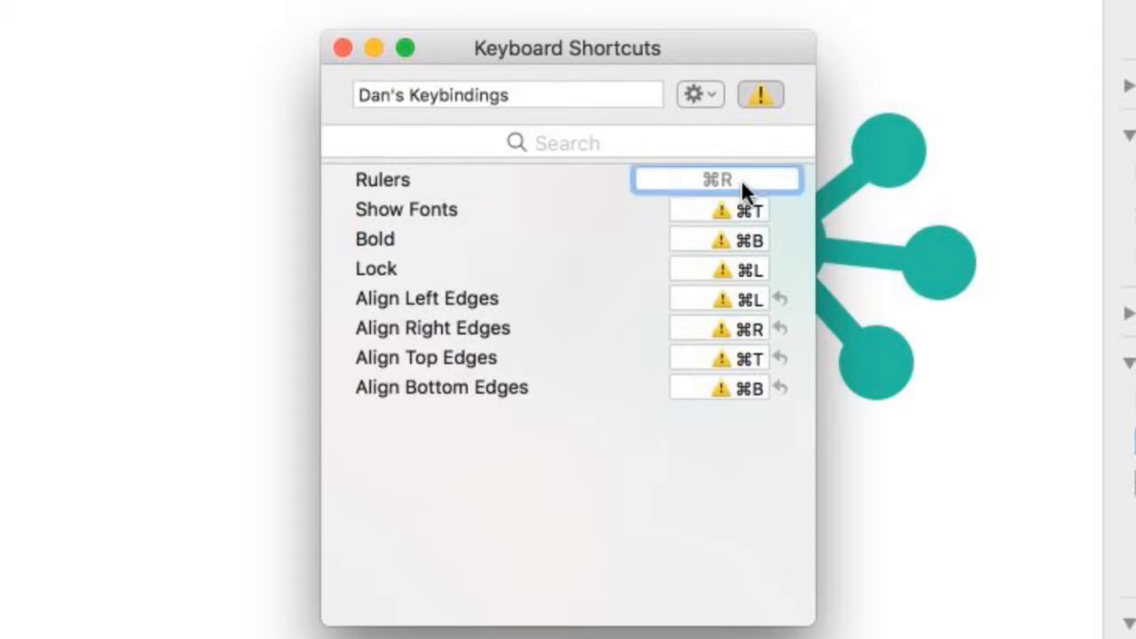
key("super+alt+r")
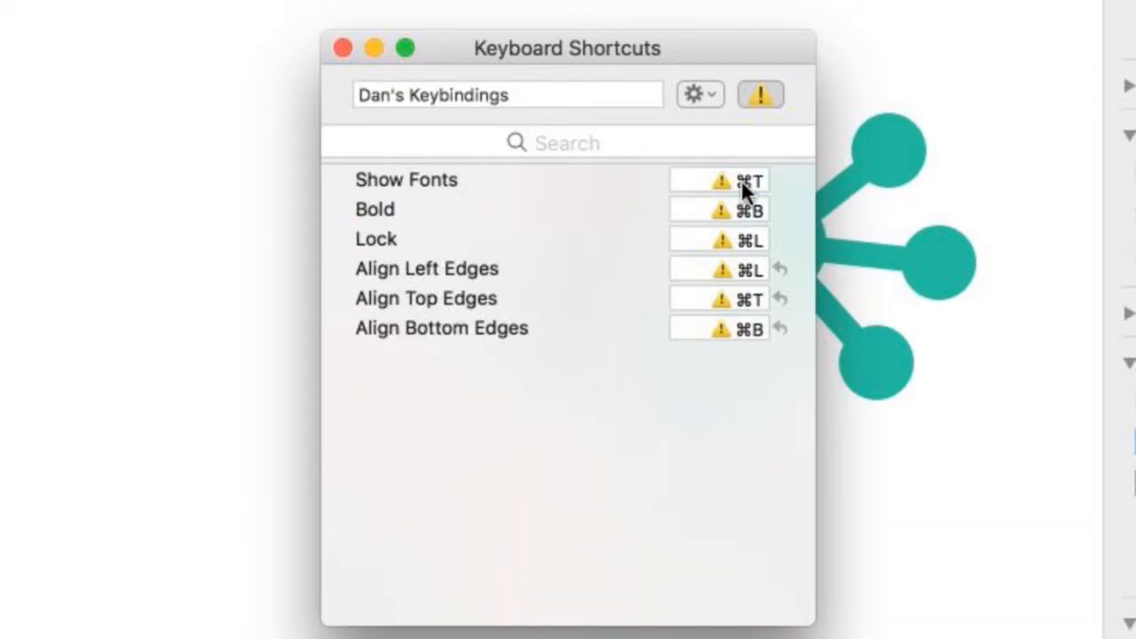
left_click(758, 183)
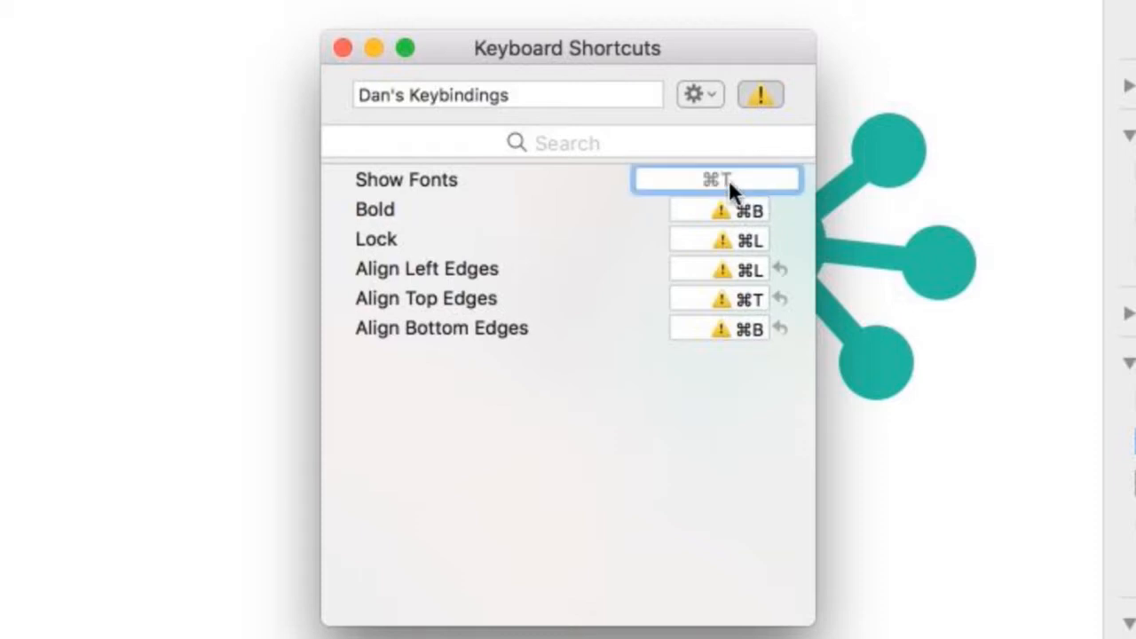
key("super+alt+t")
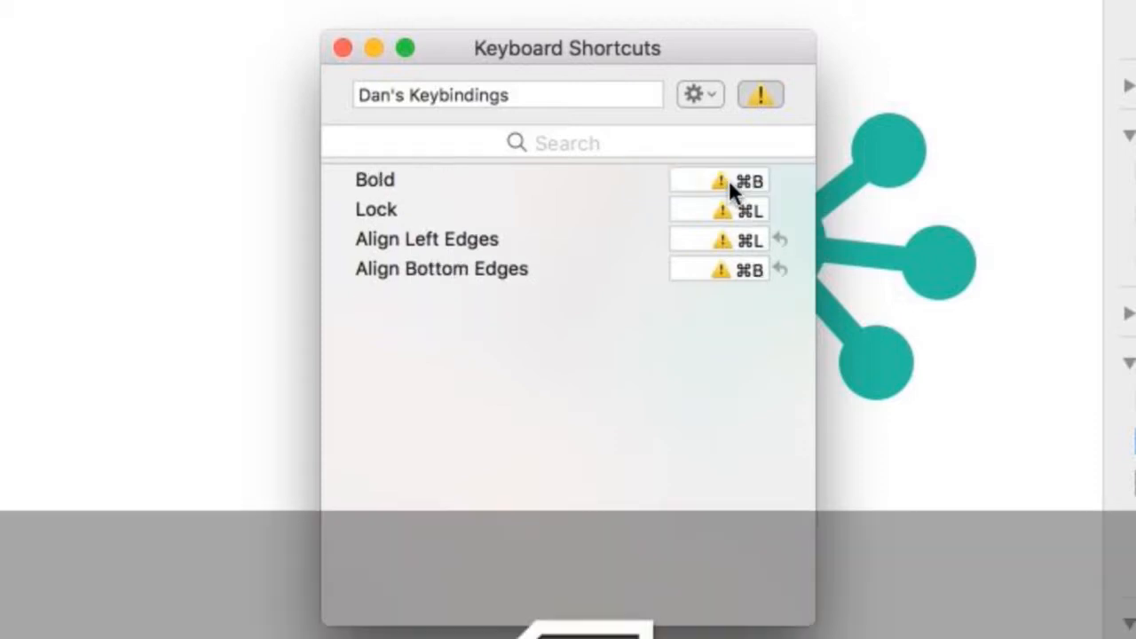
left_click(750, 181)
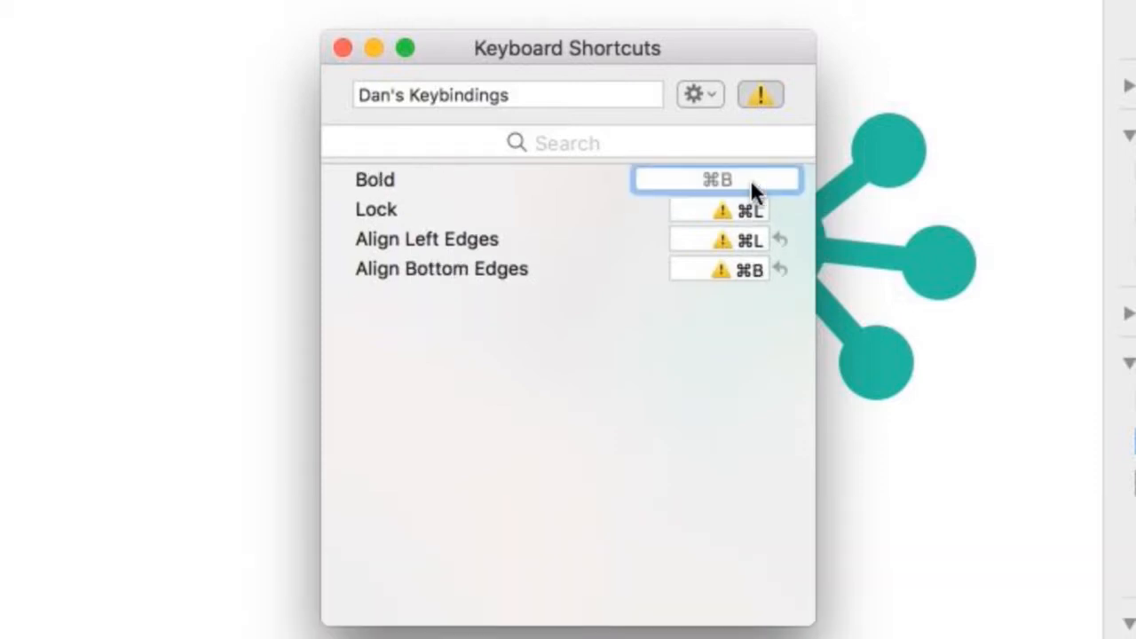
key("super+alt+b")
left_click(751, 181)
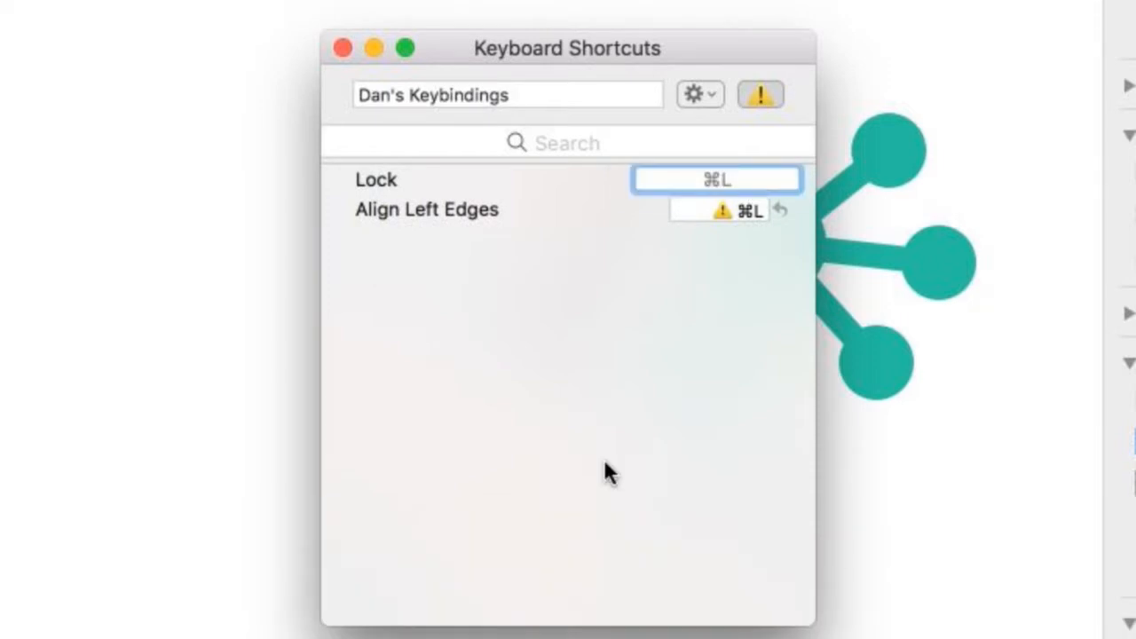
key("super+alt+l")
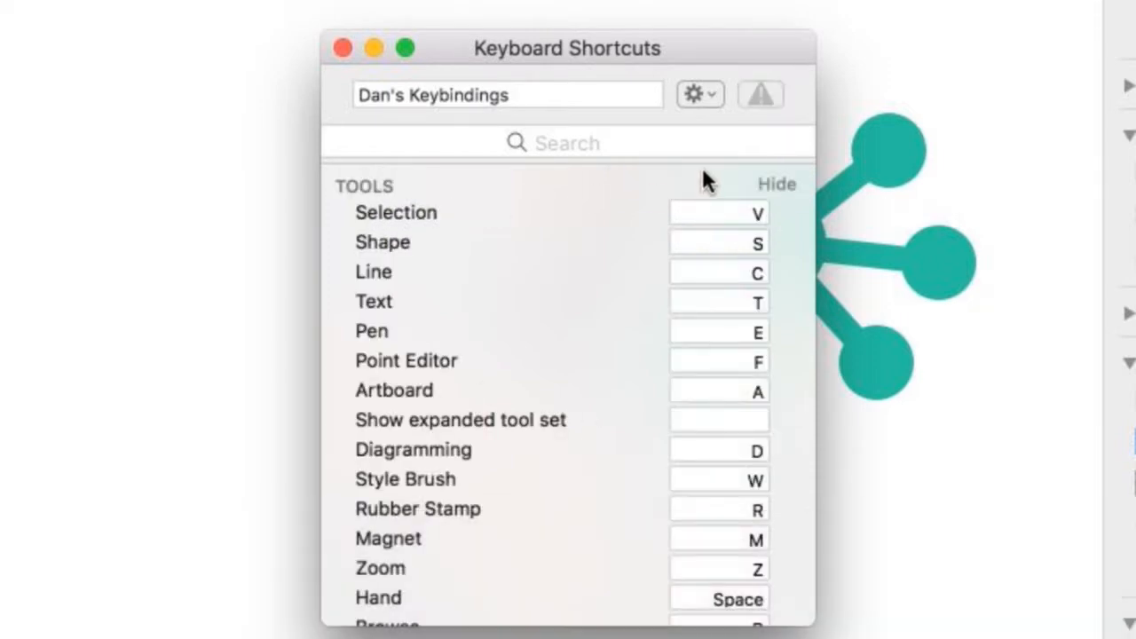
- Search the shortcuts for "align" again and rename the custom set by inserting "Alignment" before "Keybindings"
left_click(558, 144)
type("align")
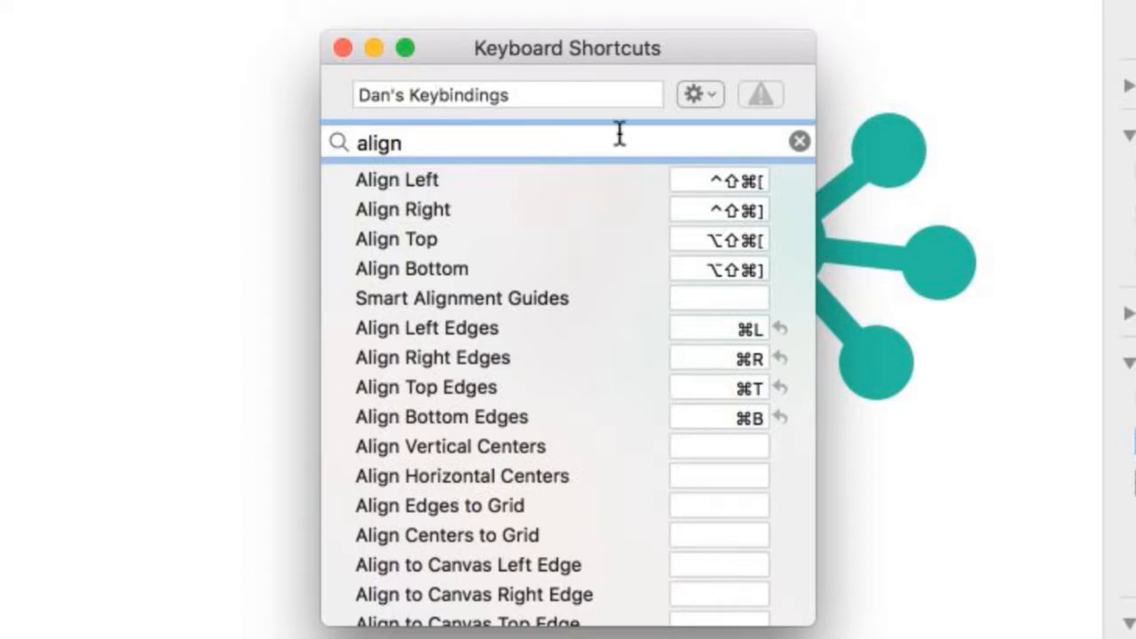
left_click(418, 95)
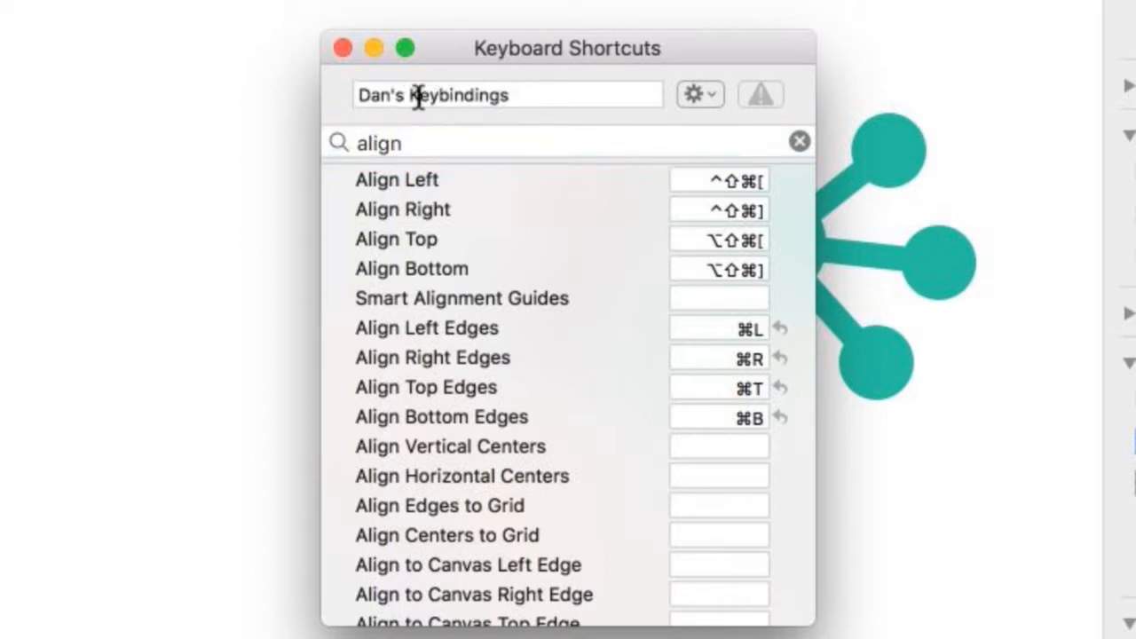
type("Align")
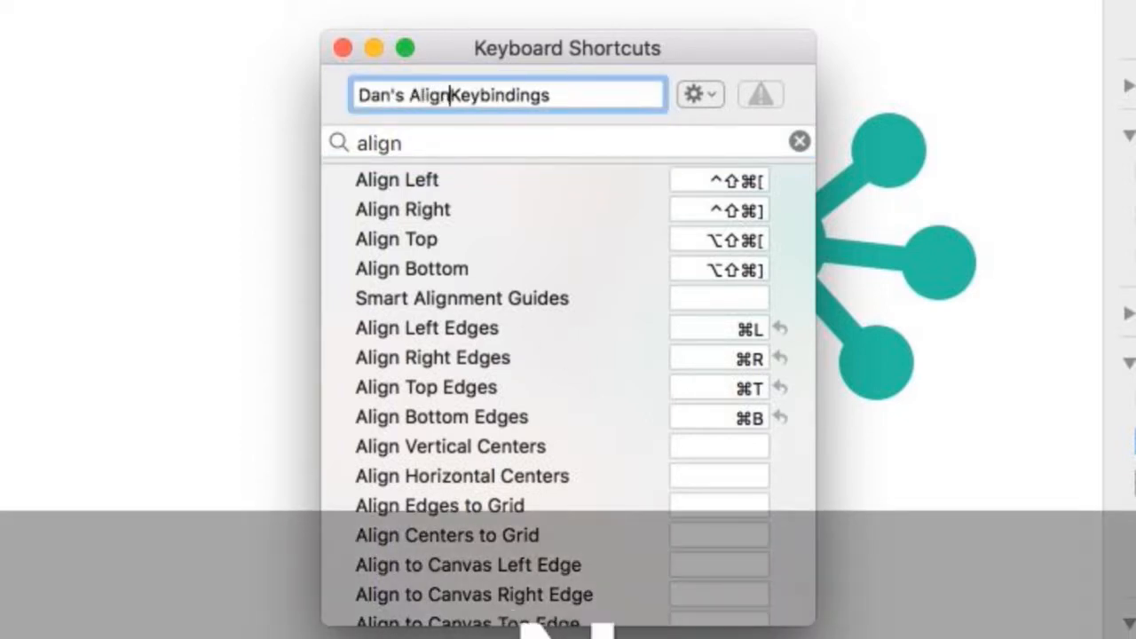
type("ment")
key("Return")
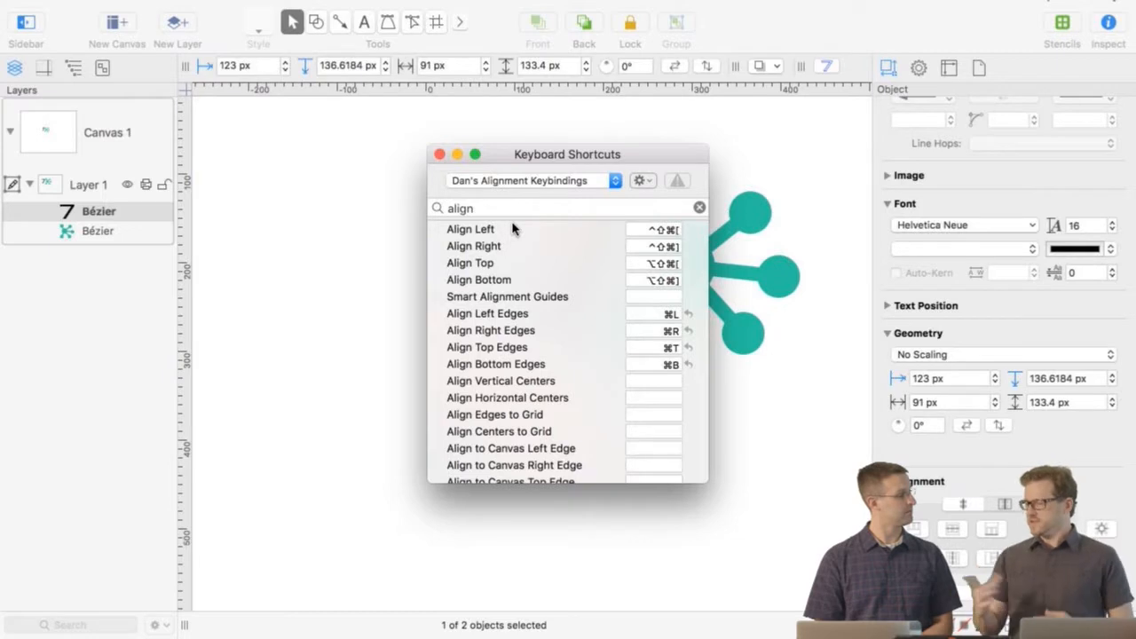
- Open the options for renaming, deleting, importing and exporting the custom keyboard shortcut set
left_click(639, 180)
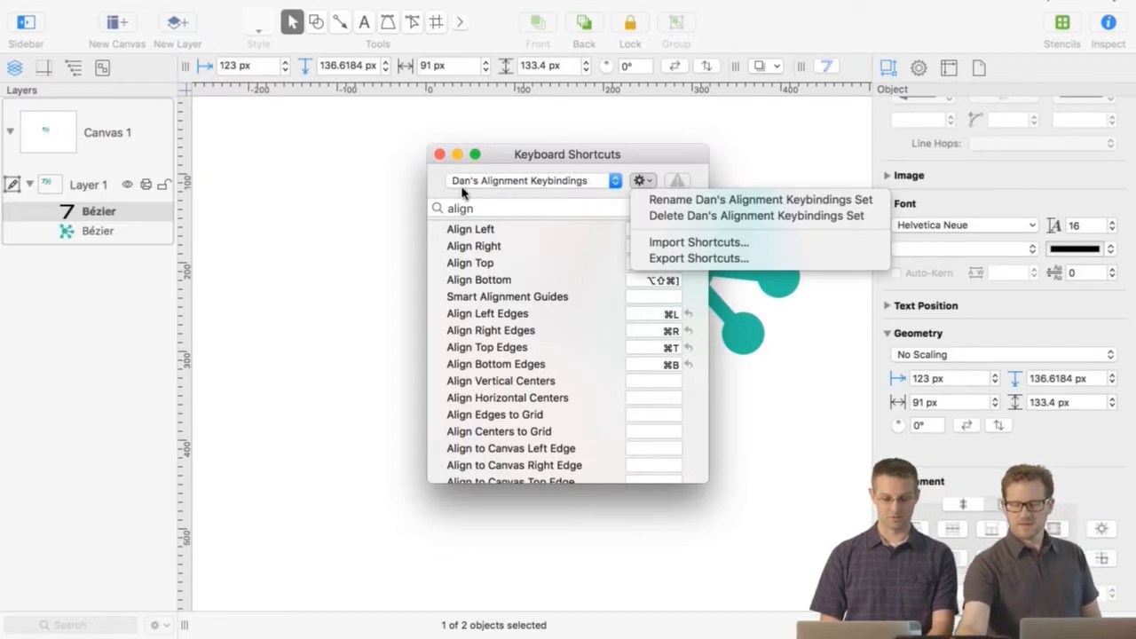
- Switch the keyboard shortcut set back to Default and close the shortcuts window
left_click(502, 182)
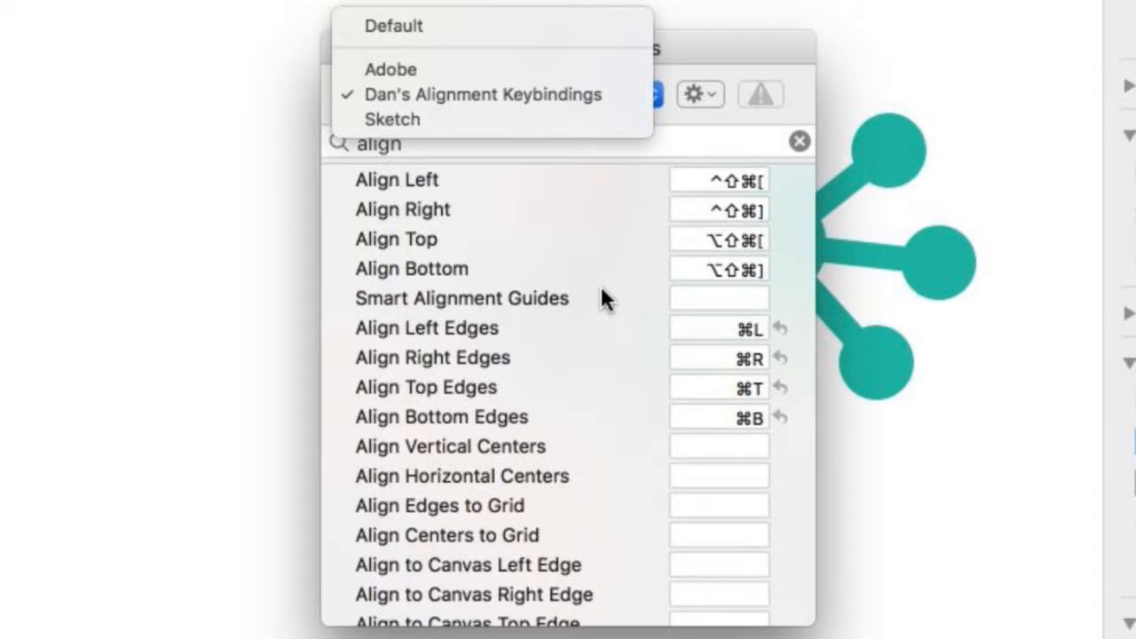
left_click(189, 300)
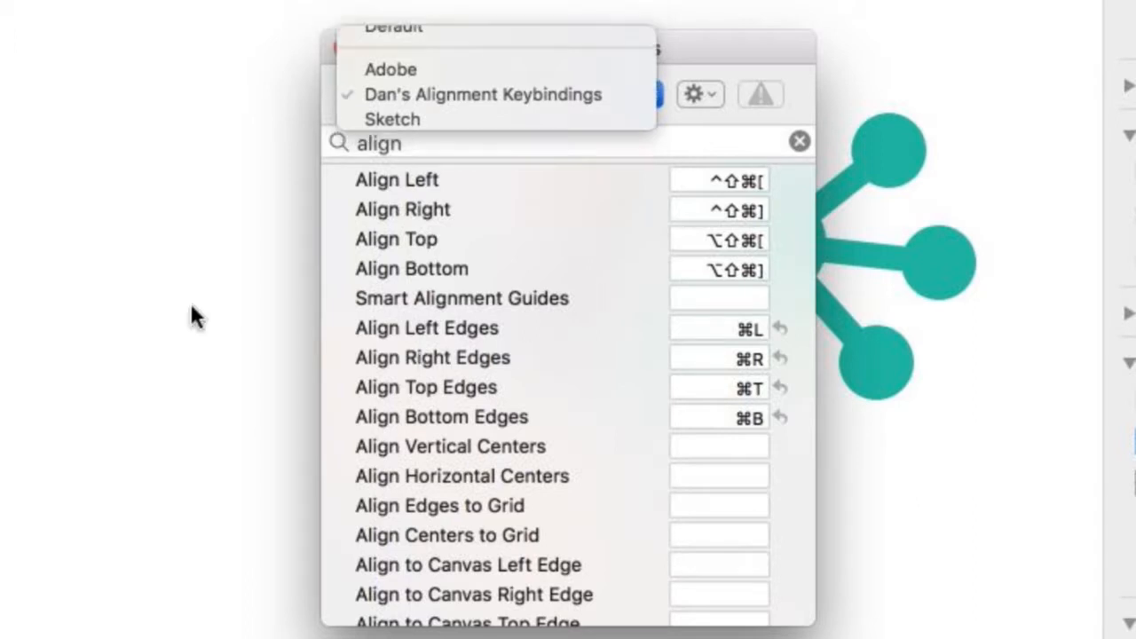
left_click(548, 90)
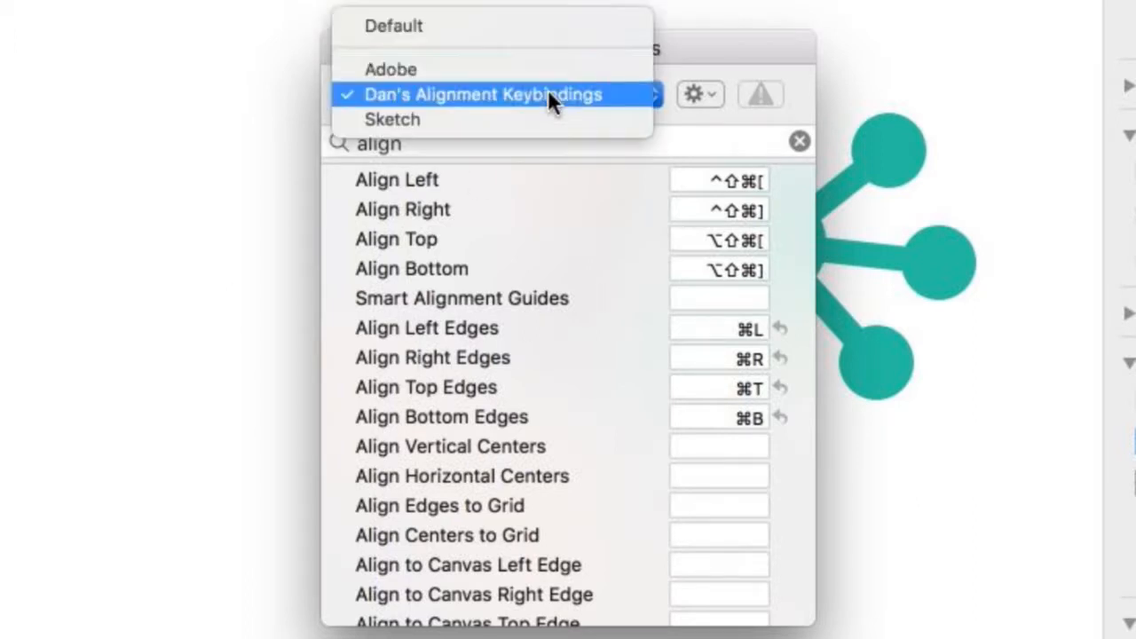
left_click(424, 25)
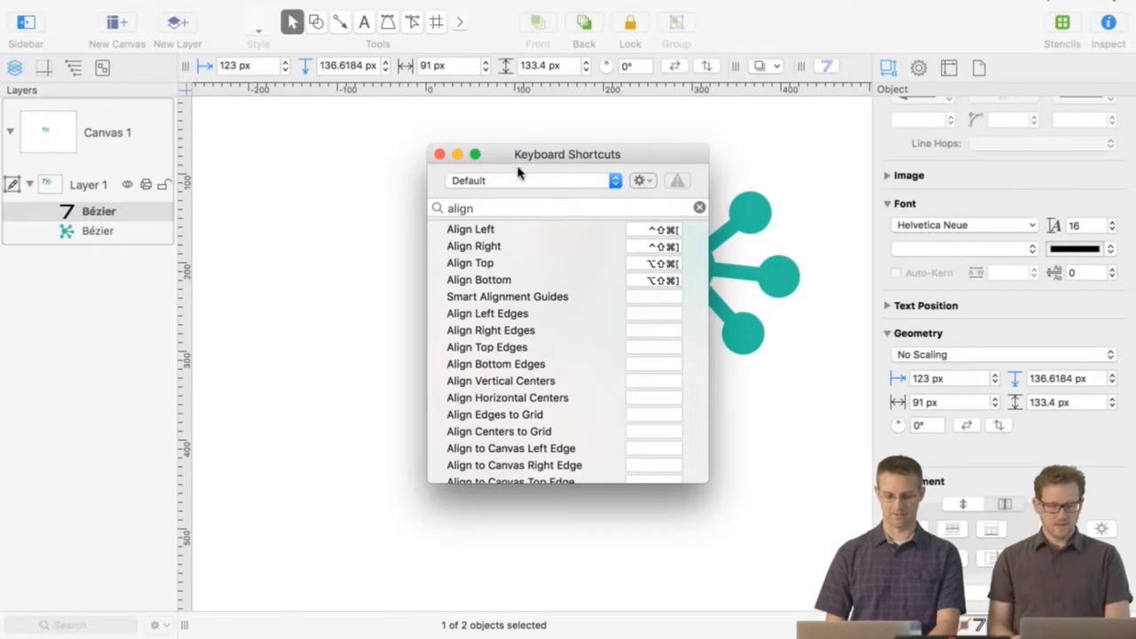
key("super+w")
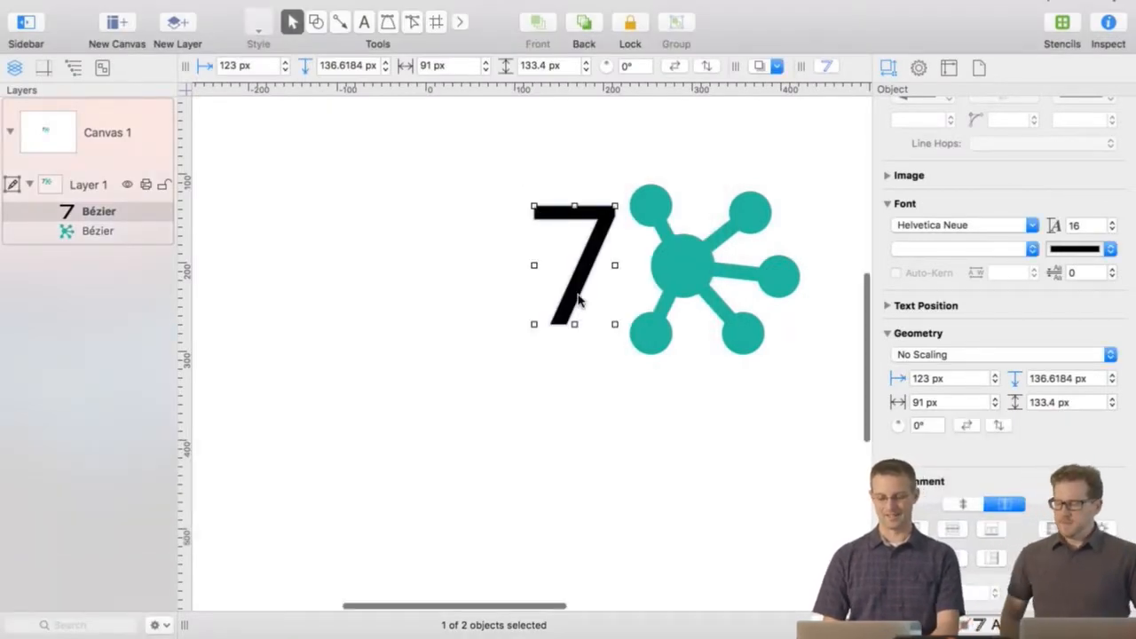
- Reshape the 7 with the point editor: move its outer corner point to about X 225.4, Y 162.2 px and its inner corner down and inward
scroll(578, 300, "up", 3)
scroll(578, 300, "right", 3)
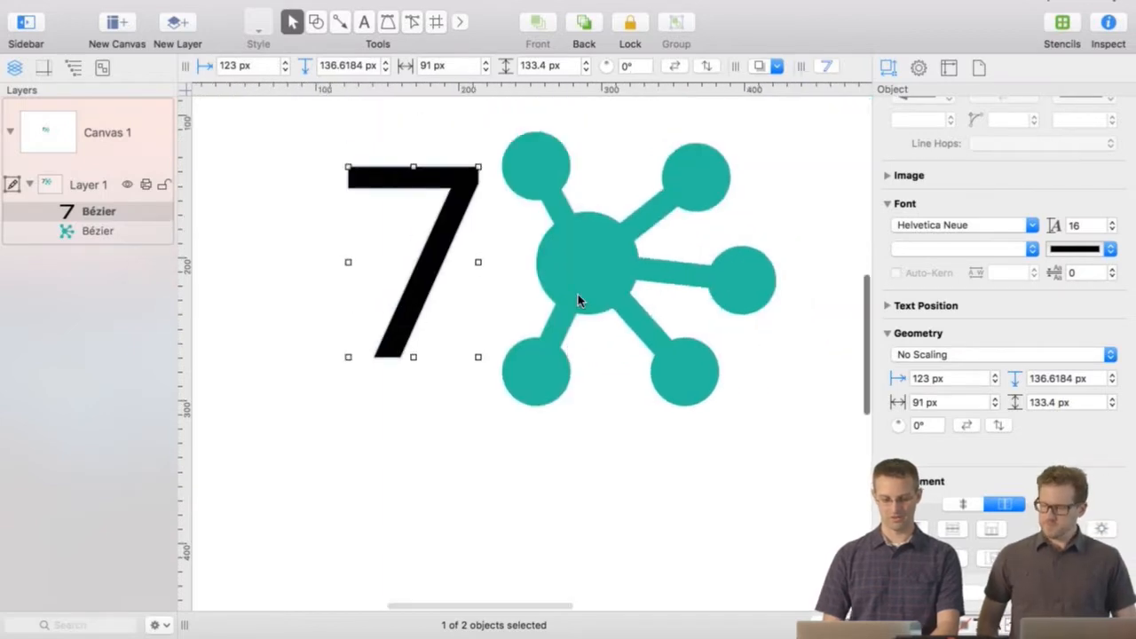
scroll(578, 300, "up", 2)
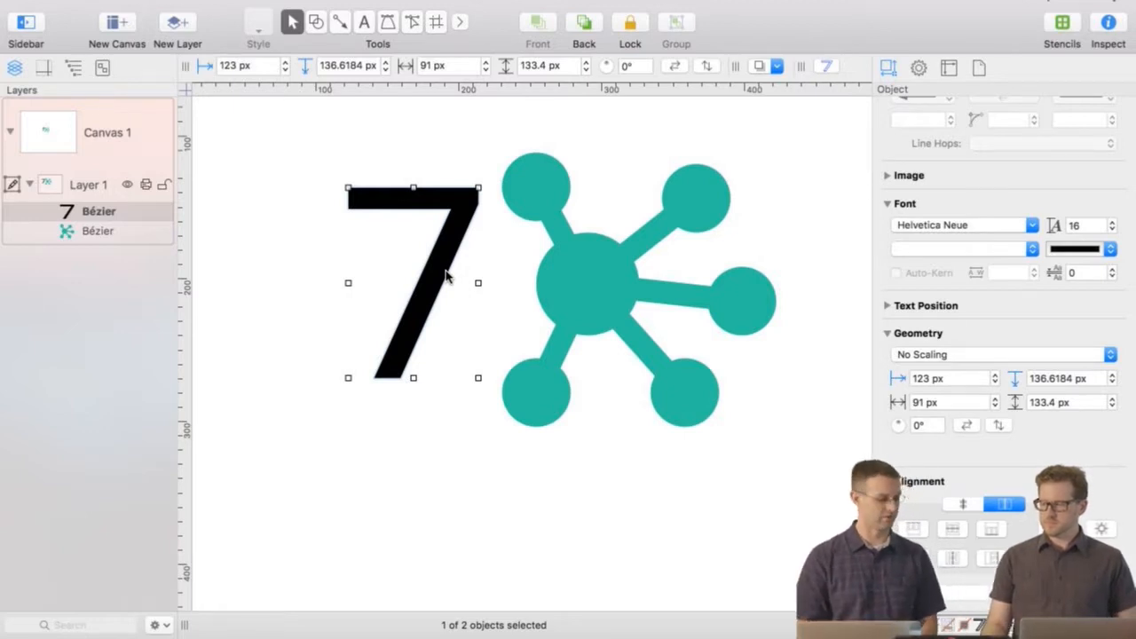
scroll(445, 277, "up", 5)
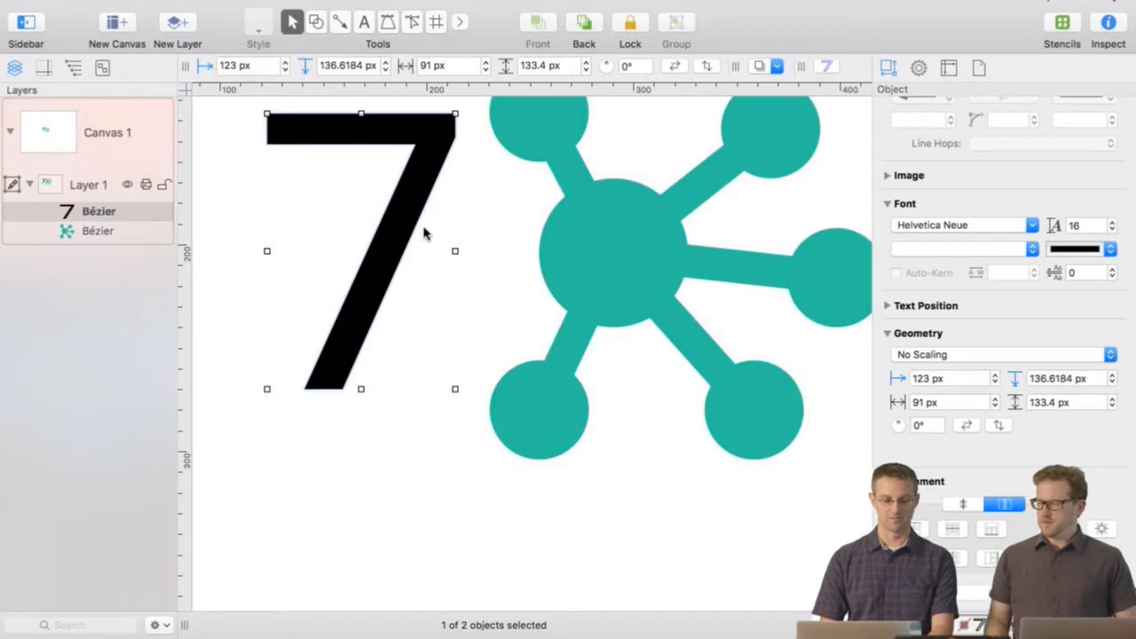
left_click(413, 23)
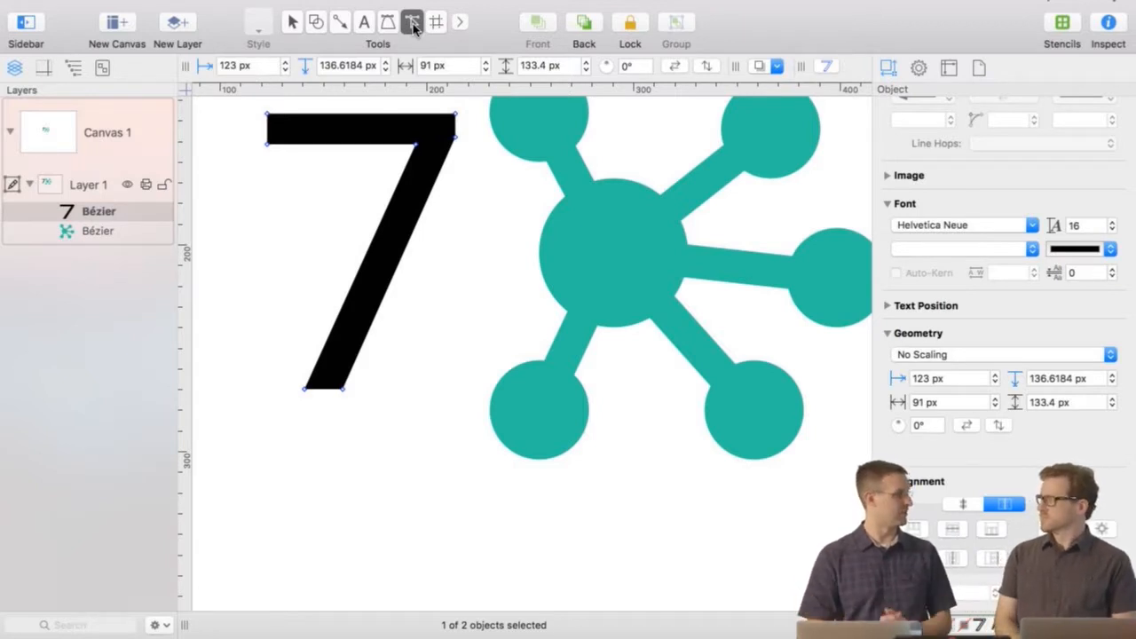
left_click(414, 27)
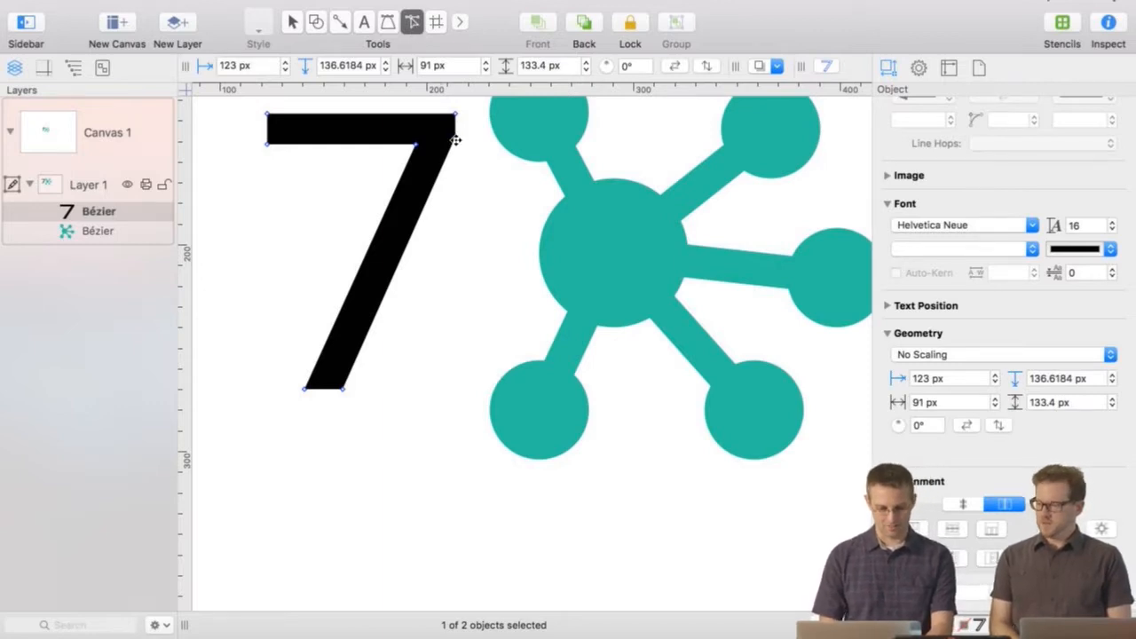
mouse_move(455, 139)
left_mouse_down()
mouse_move(453, 182)
mouse_move(479, 166)
left_mouse_up()
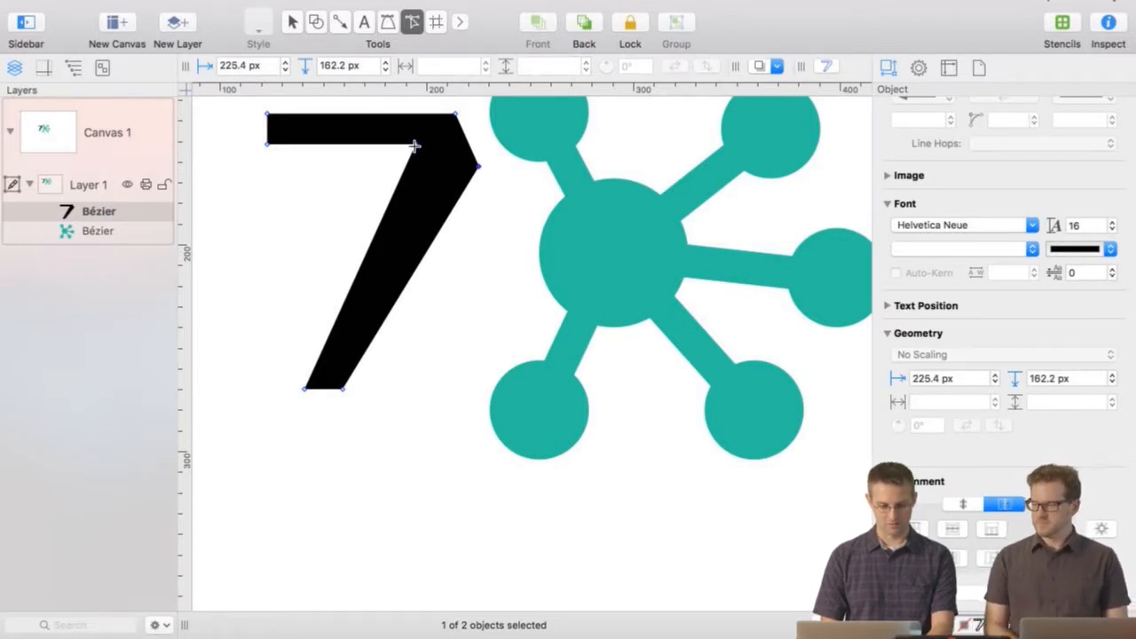
left_click_drag(415, 144, 421, 253)
key("v")
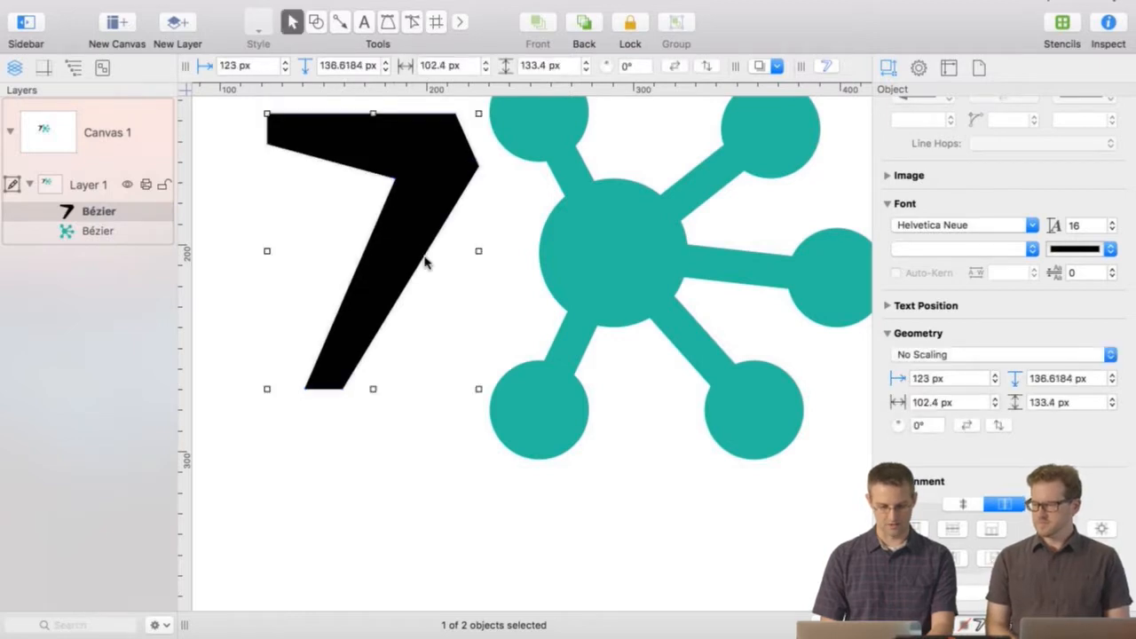
- Add a point on the 7's outer slanted edge and pull it outward to about X 206.4, Y 209.8 px
left_click(411, 25)
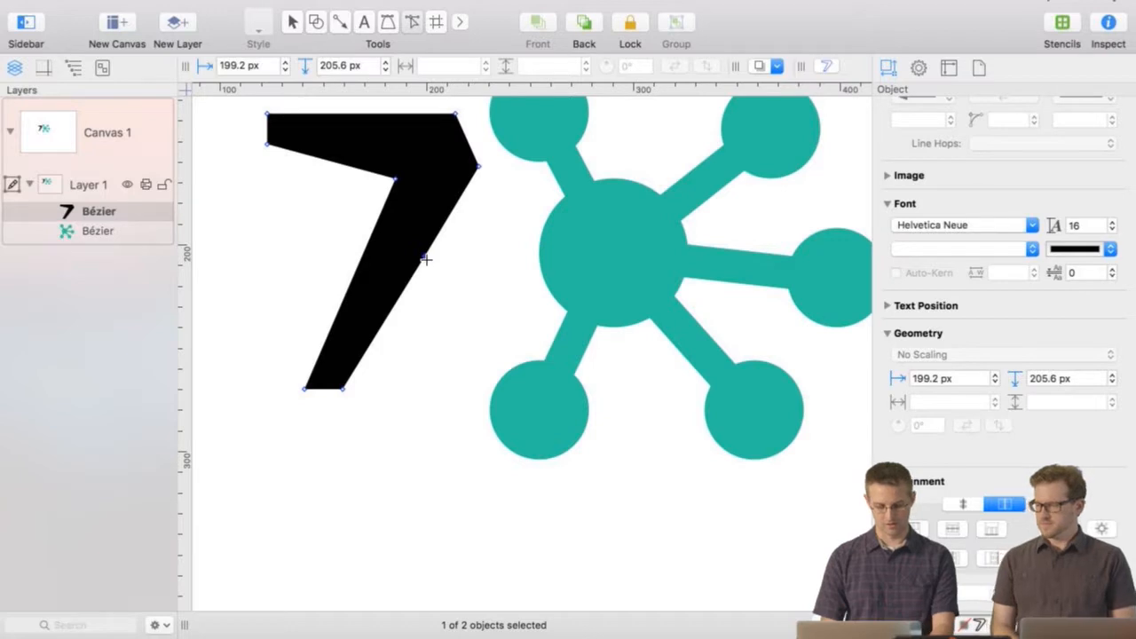
left_click_drag(425, 256, 436, 261)
key("alt")
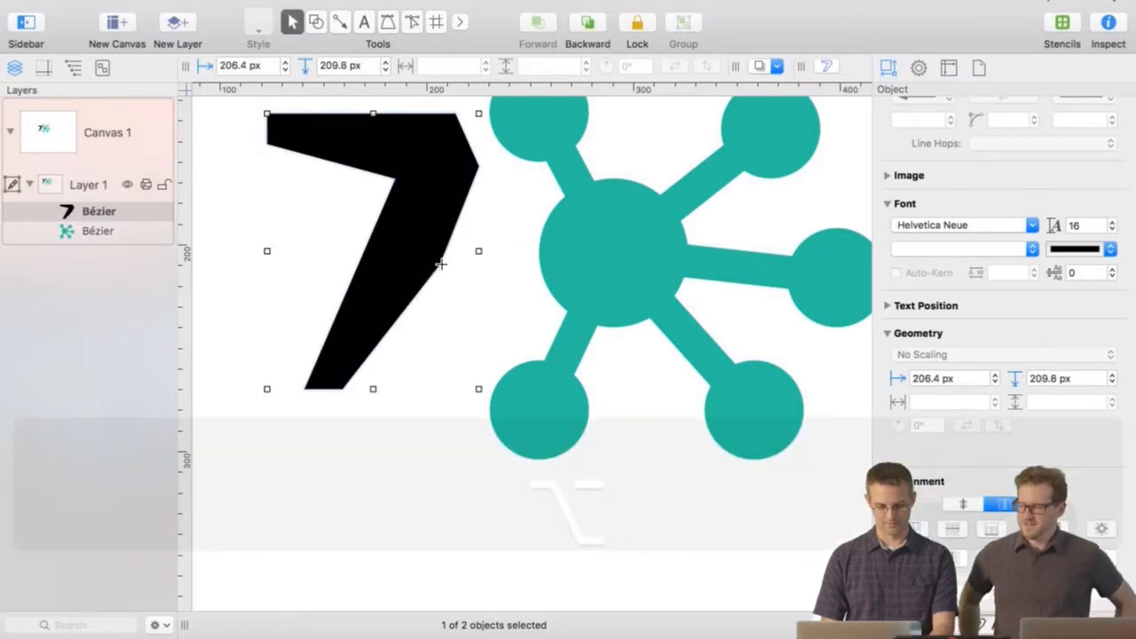
key("super")
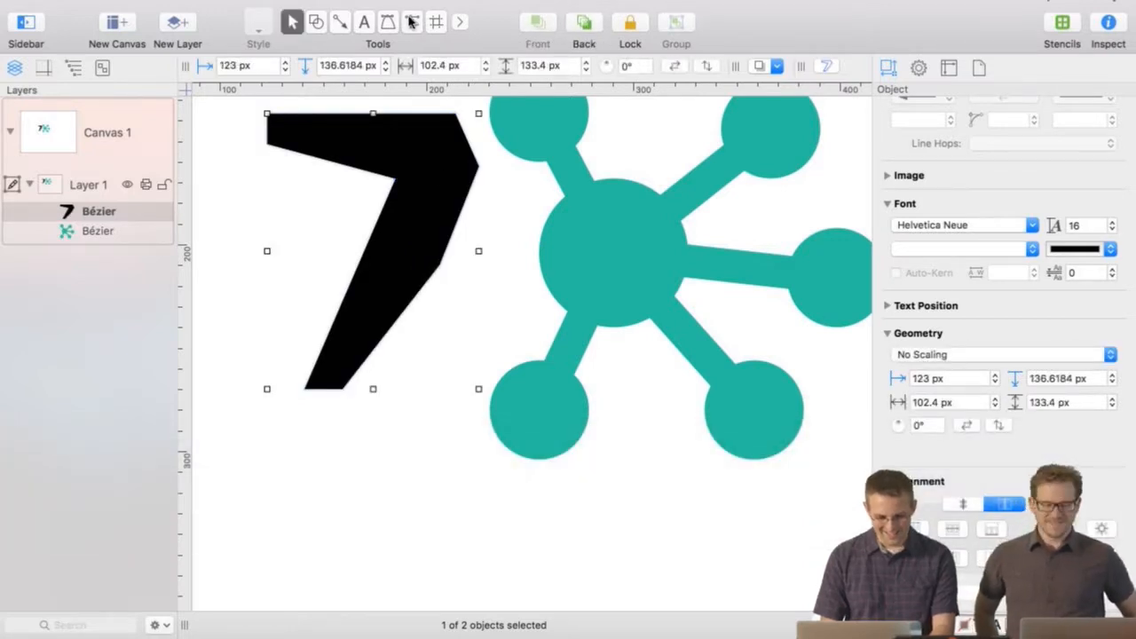
- Pull the added point out to about X 226.6, Y 212 px as a curve, and move the whole 7 to X 109, Y 139 px
left_click(411, 21)
key("alt")
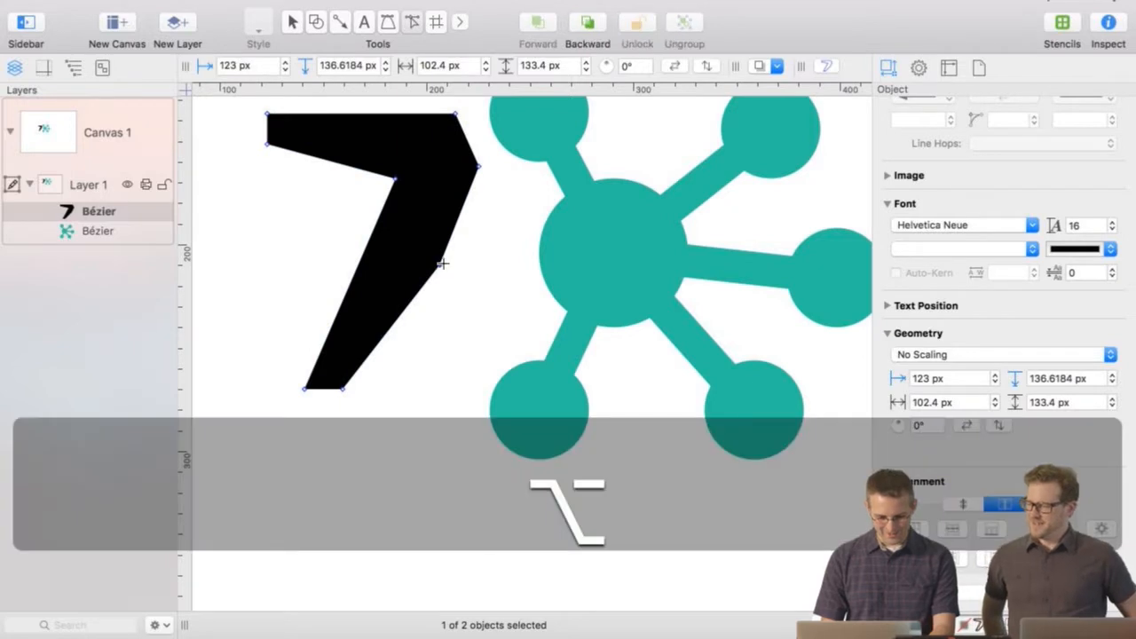
left_click_drag(442, 264, 481, 272)
key("super")
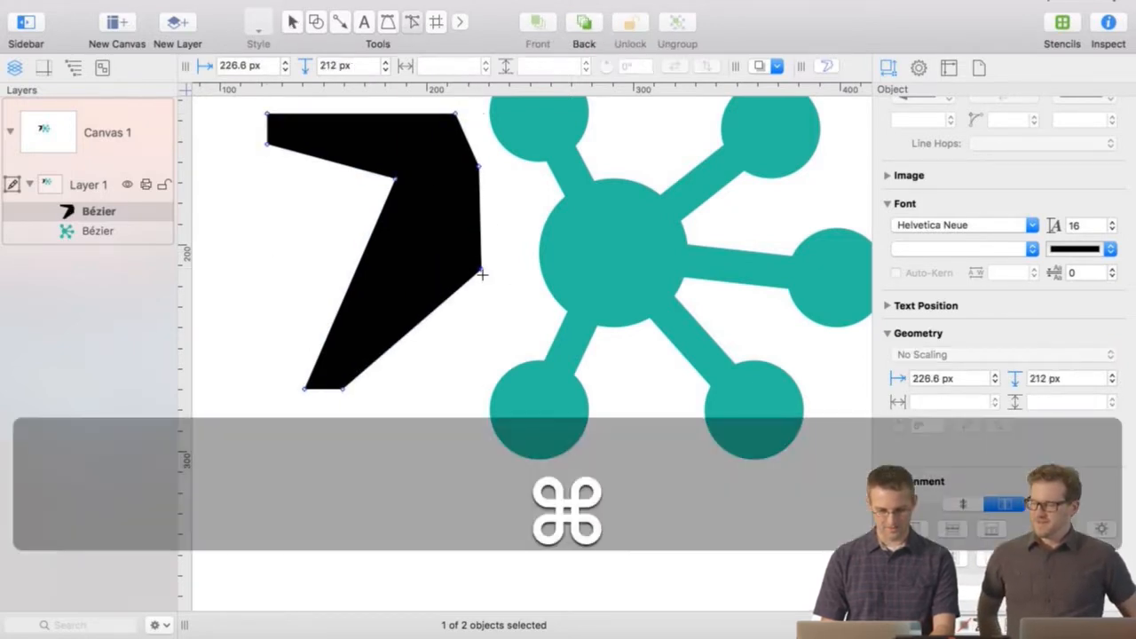
left_click_drag(481, 268, 467, 309)
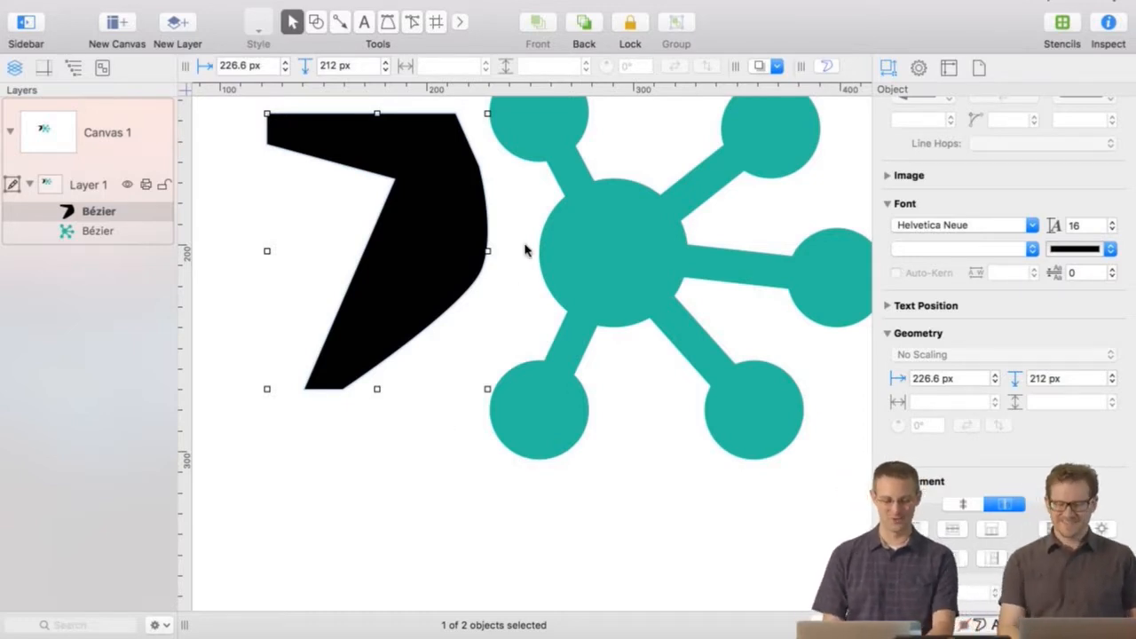
left_click(493, 528)
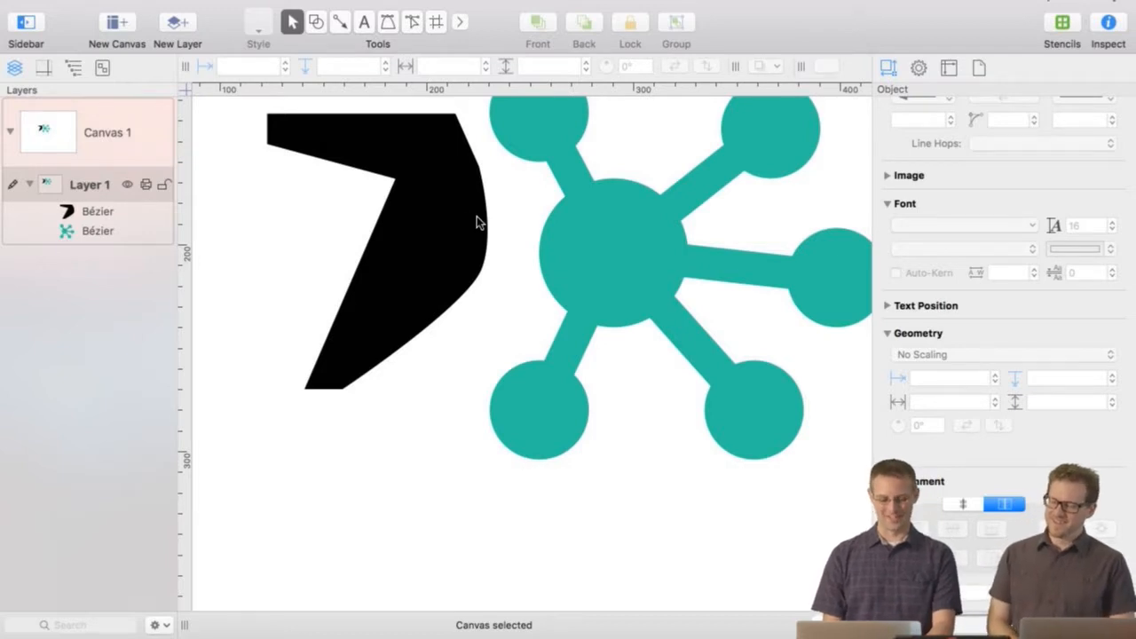
left_click_drag(463, 226, 434, 230)
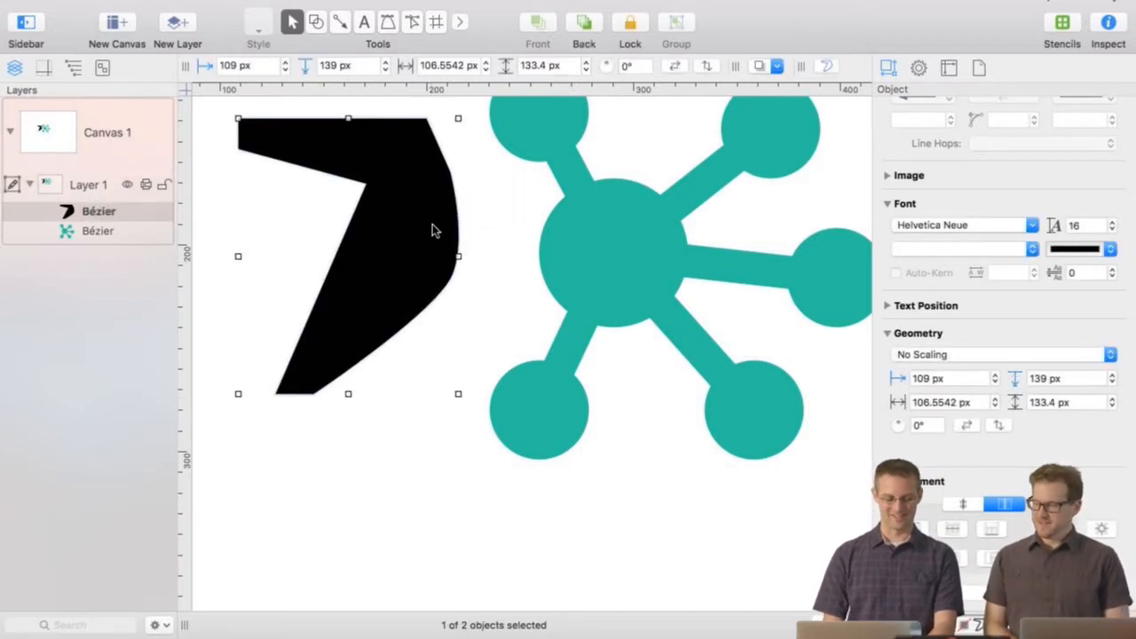
- Group the 7 with the teal node shape and move the group to X 97, Y 119 px
left_click(641, 276)
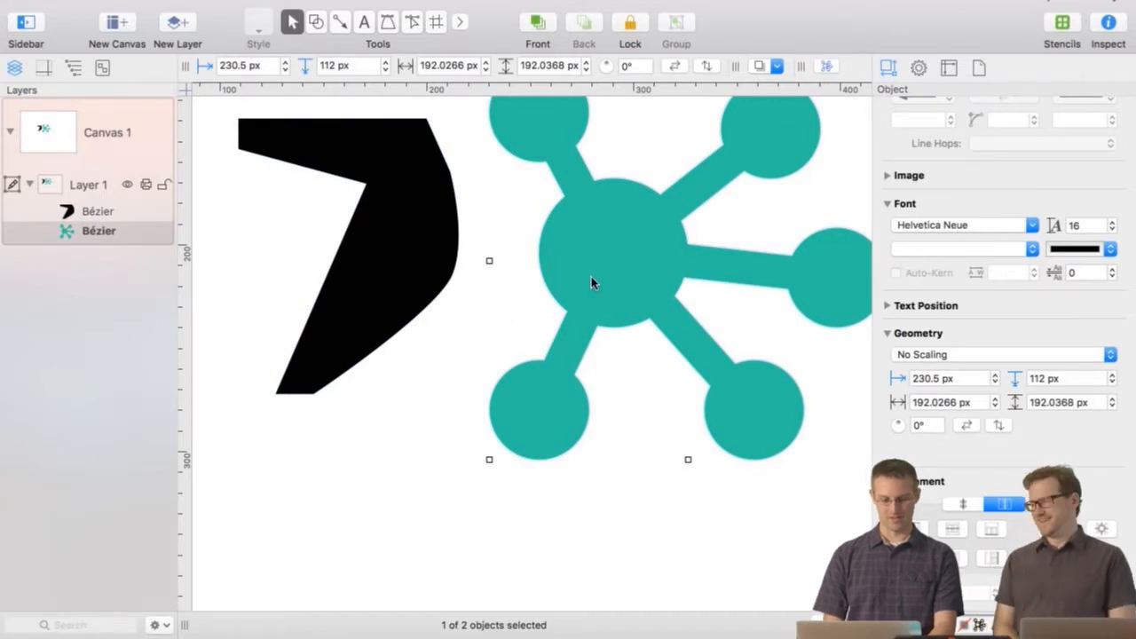
scroll(533, 293, "up", 2)
left_click(385, 305, "shift")
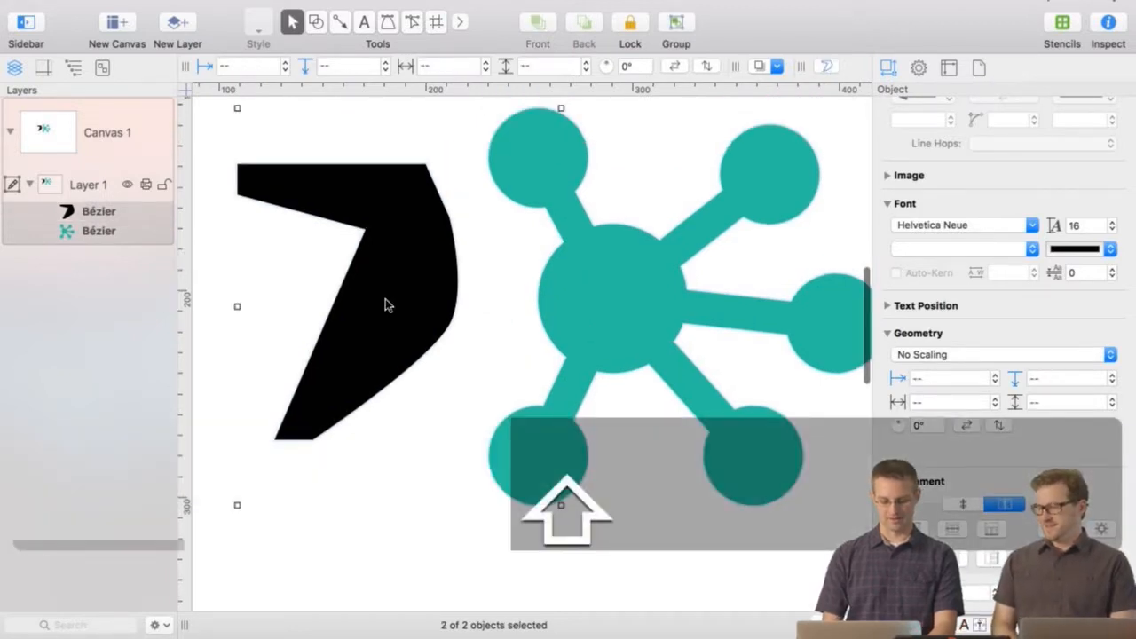
key("super+shift+g")
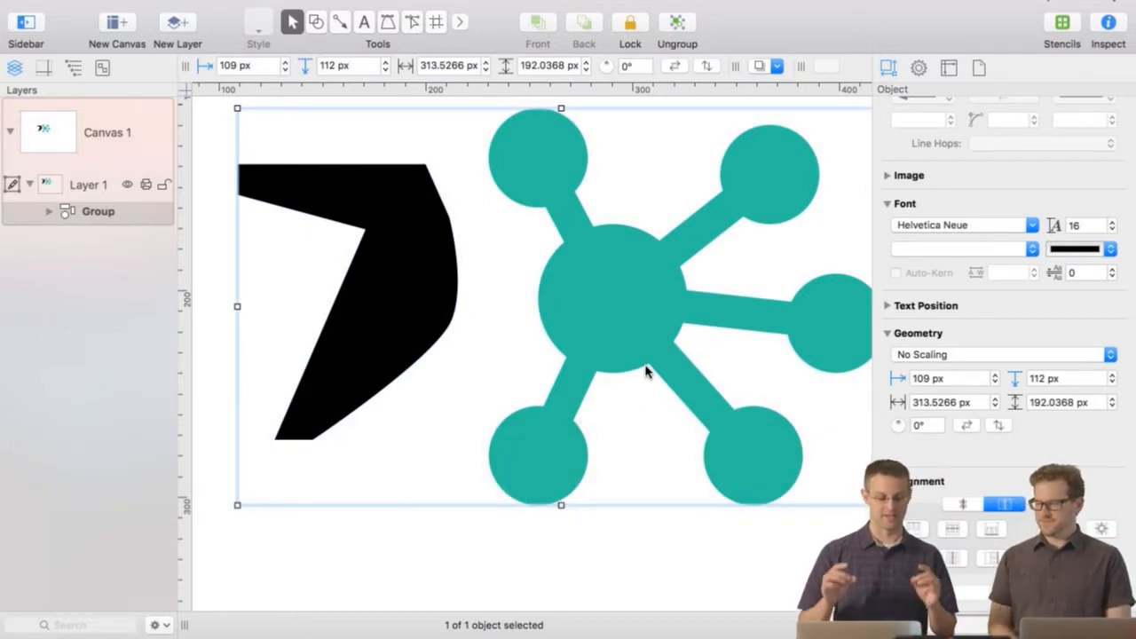
left_click_drag(604, 307, 592, 318)
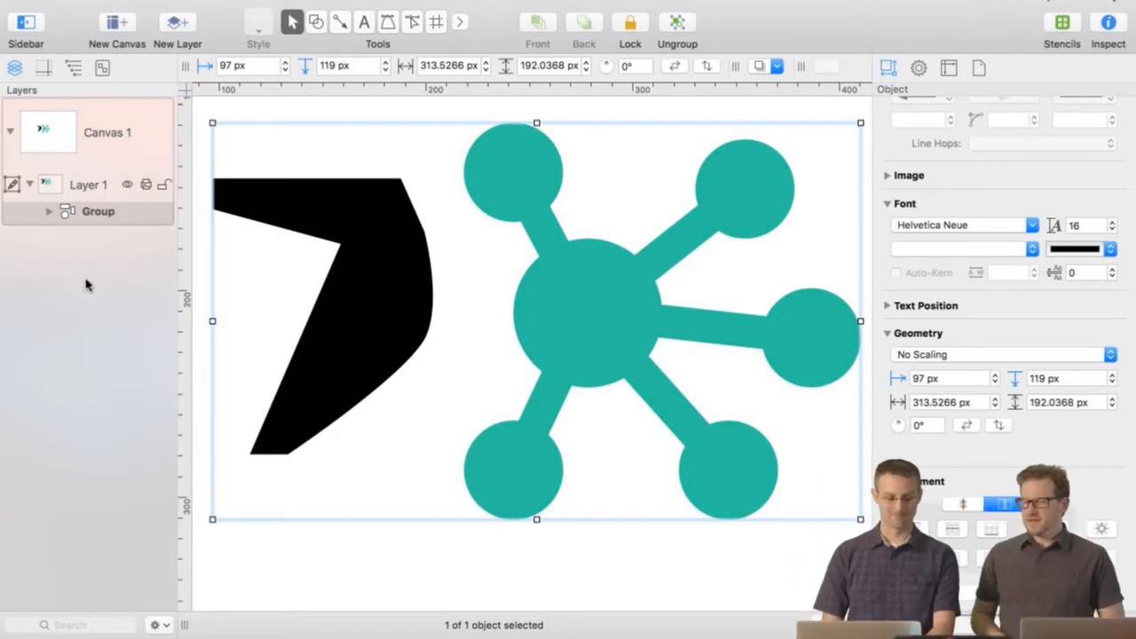
- Expand the group in the layer list and rename it "Awesome Icon"
left_click(49, 215)
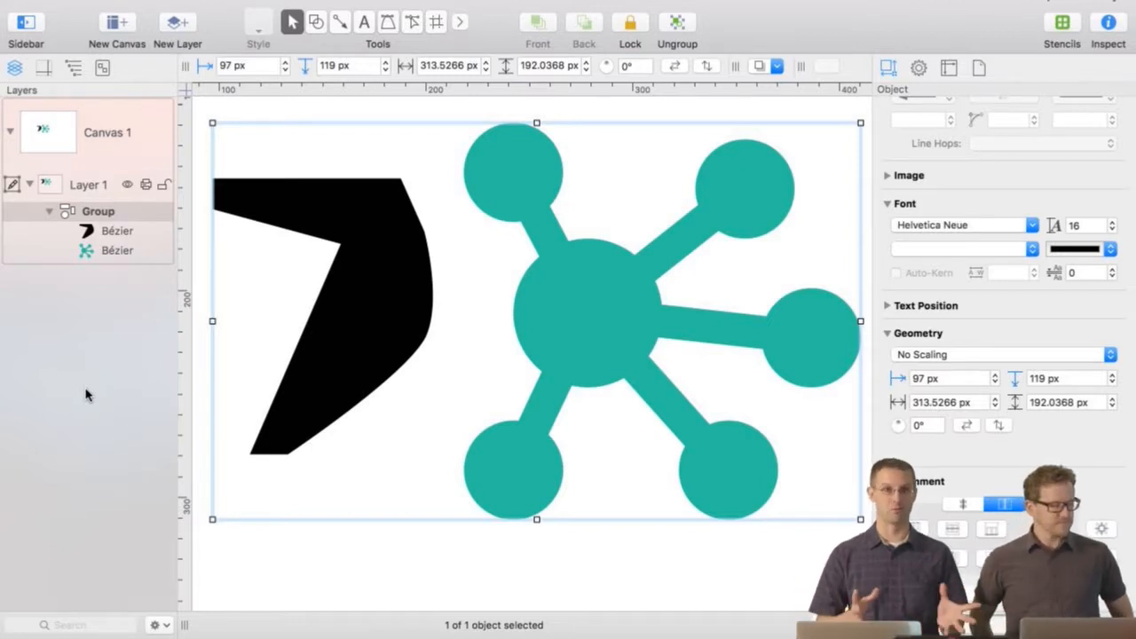
double_click(102, 216)
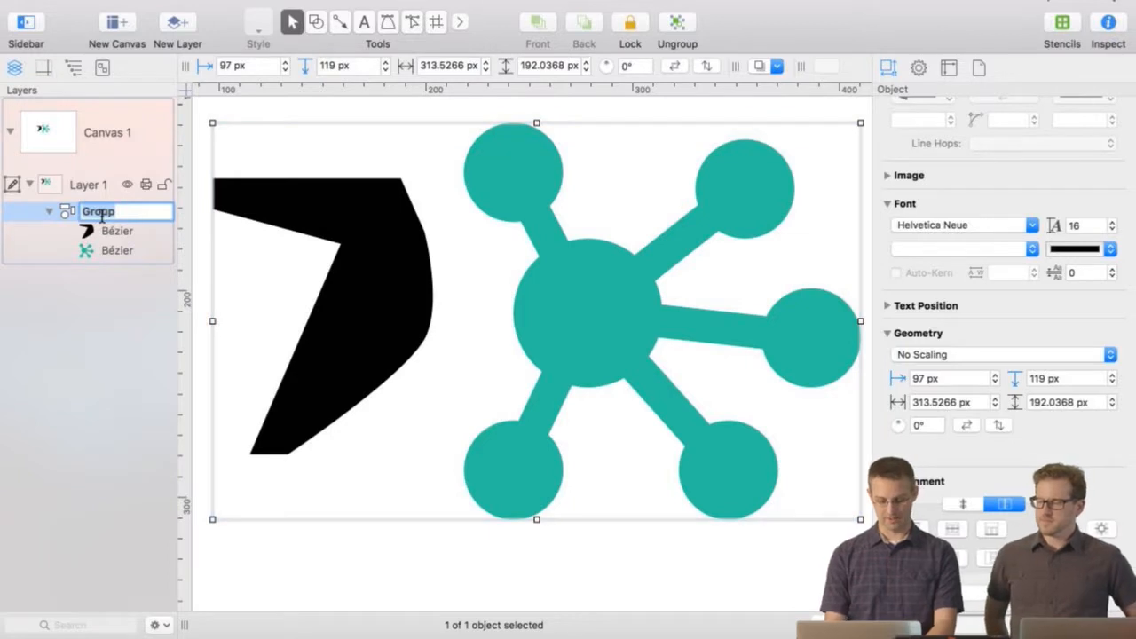
type("Awesome I")
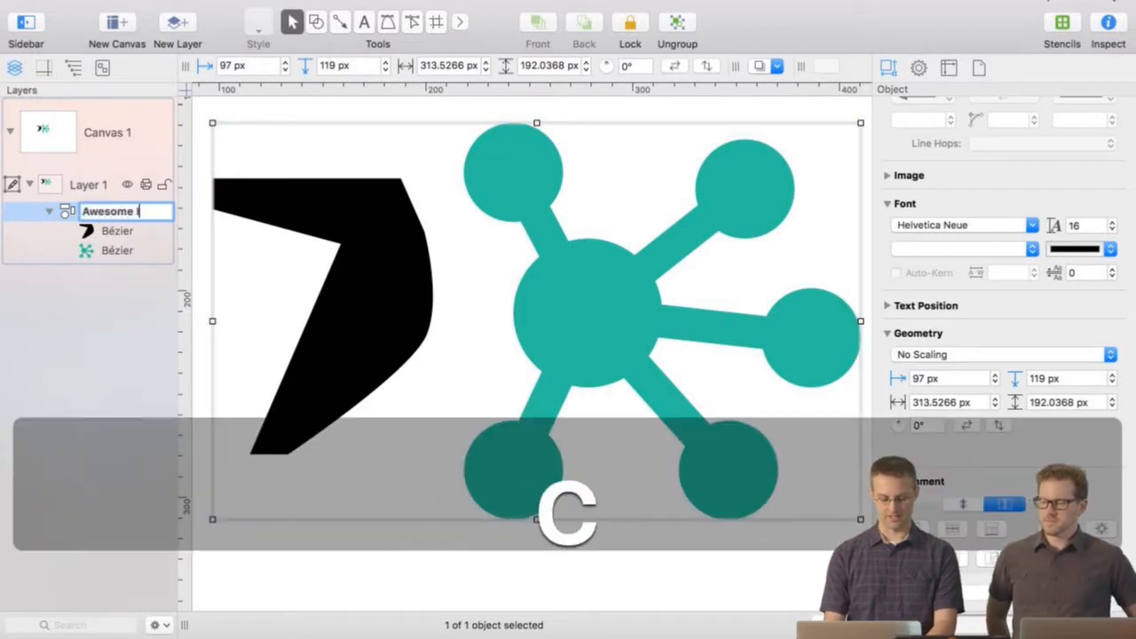
type("con")
key("Return")
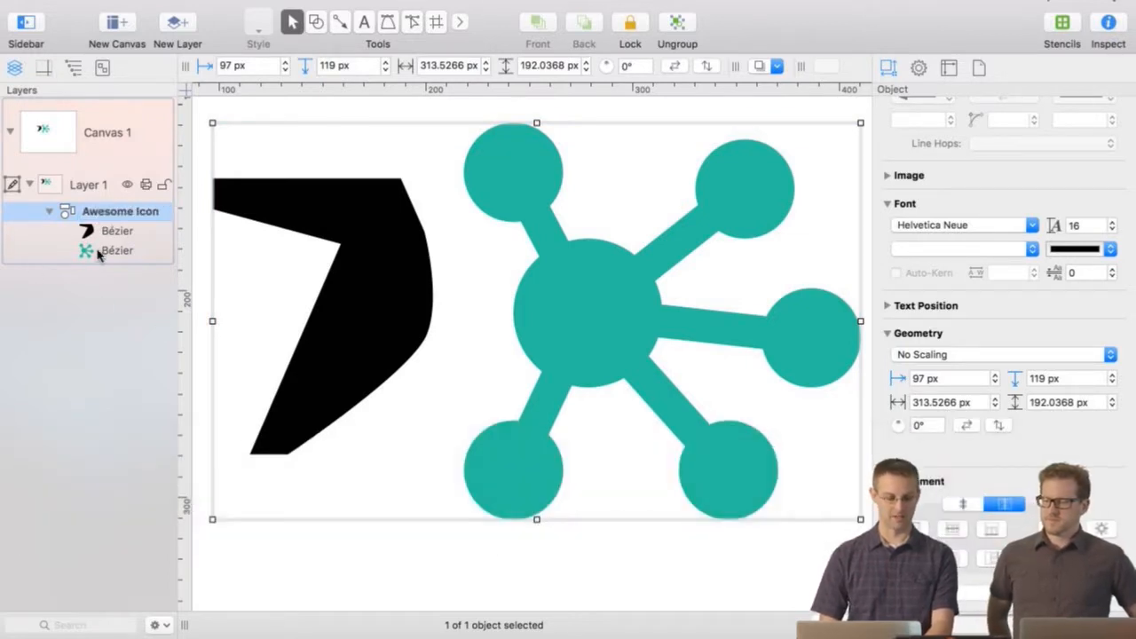
- Reorder the teal shape above the 7 inside Awesome Icon and move the 7 to about X 150.2, Y 137.2 px, overlapping it
left_click_drag(112, 249, 114, 227)
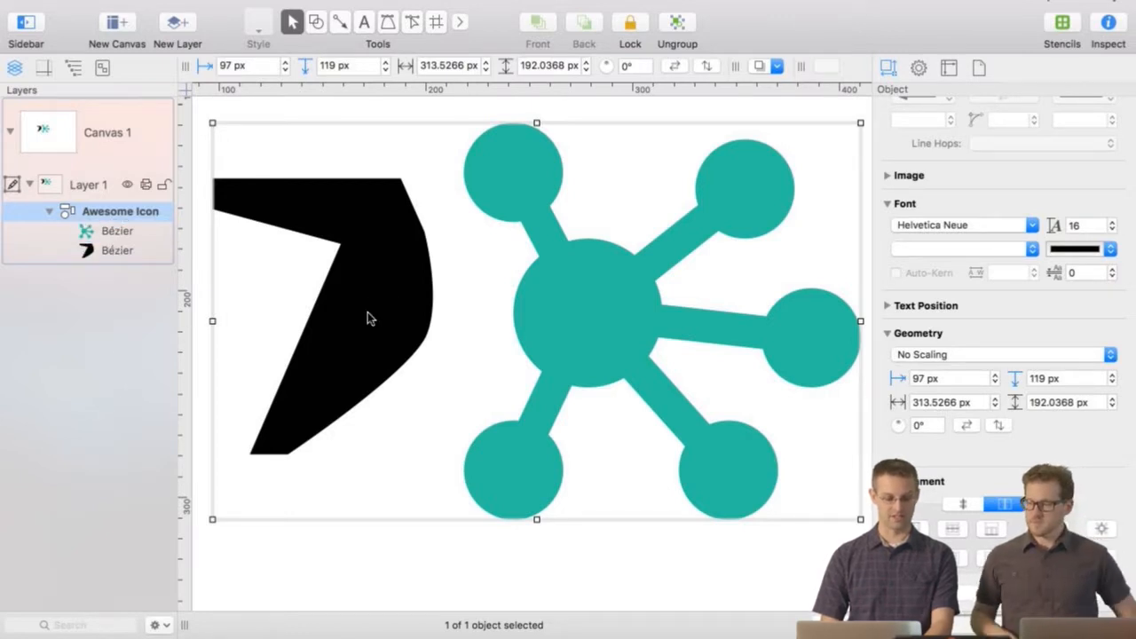
left_click(337, 280)
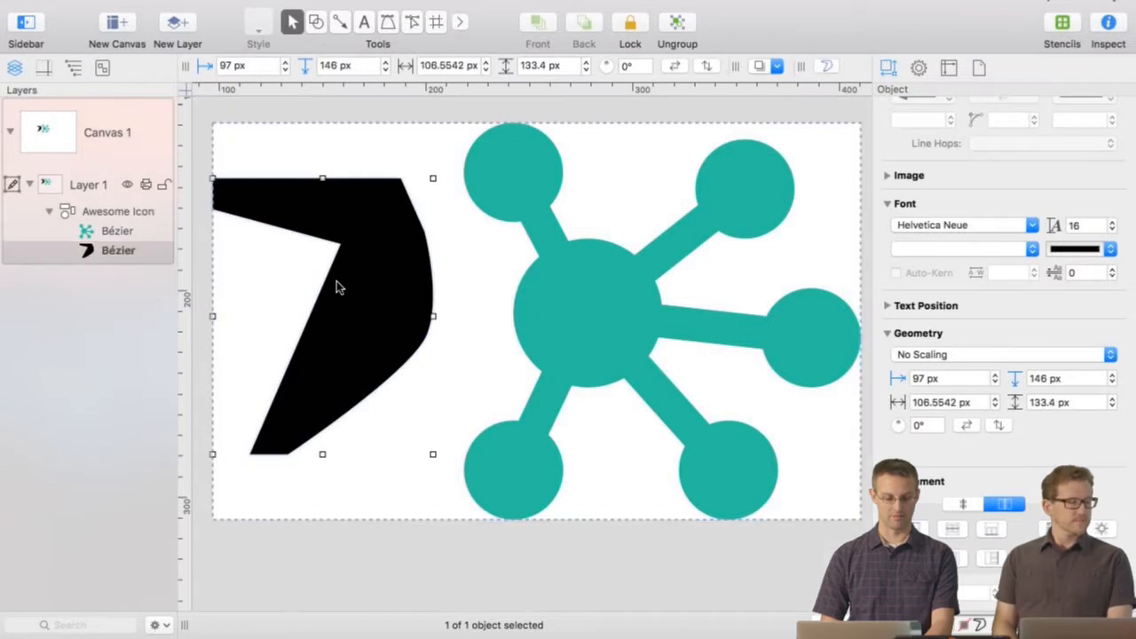
left_click_drag(351, 289, 503, 265)
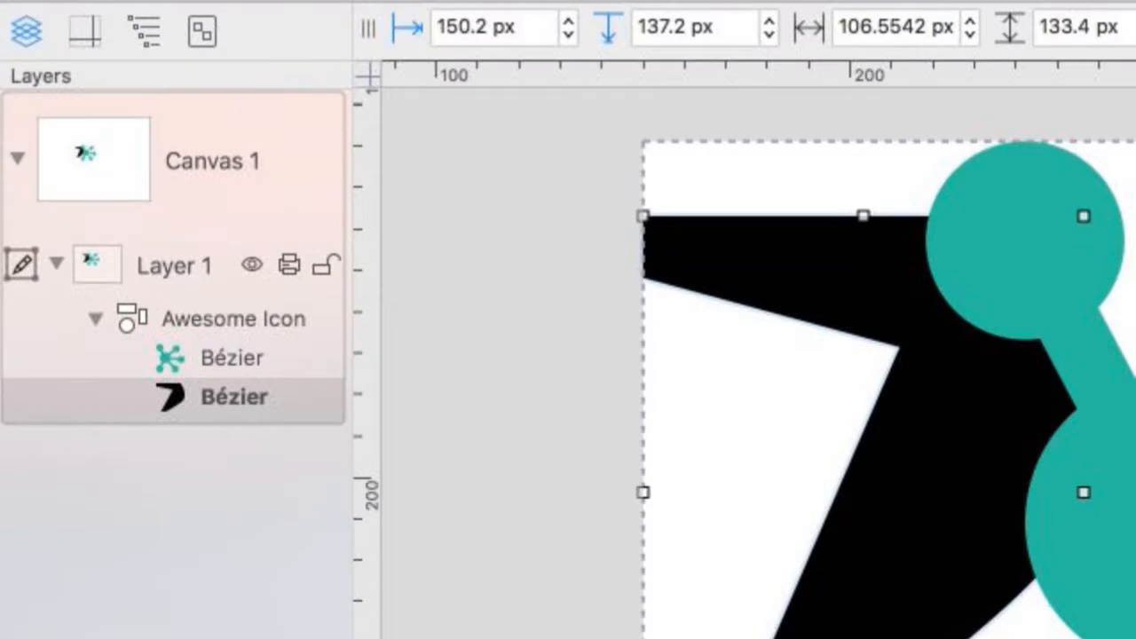
- Draw a rectangle outside the group that partly overlaps the open area beside the 7
left_click(542, 258)
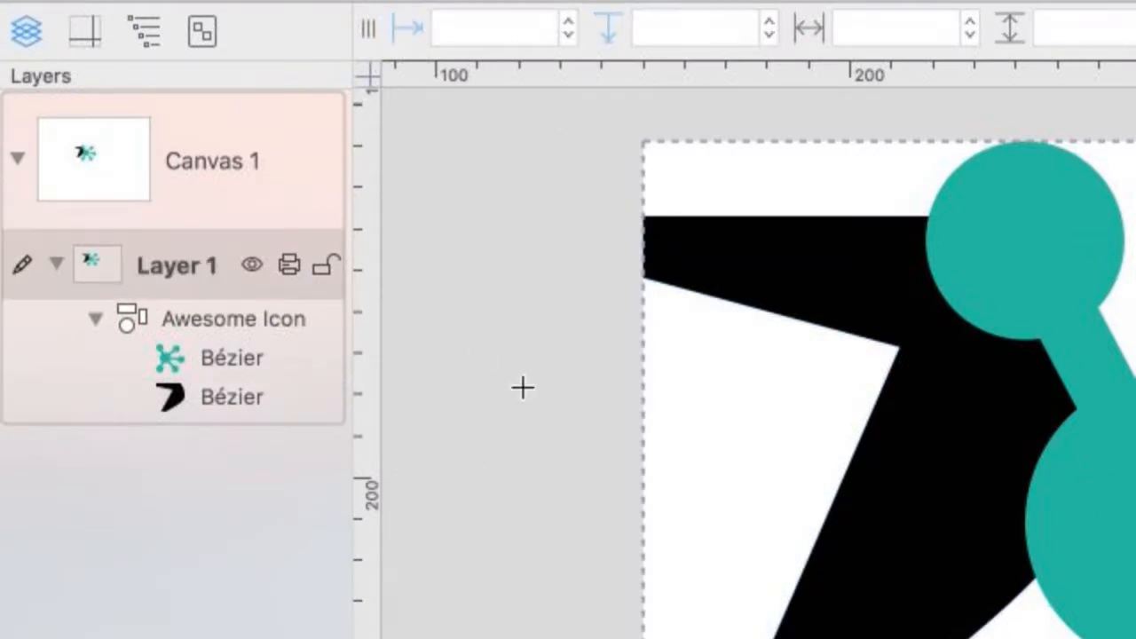
left_click_drag(495, 345, 727, 604)
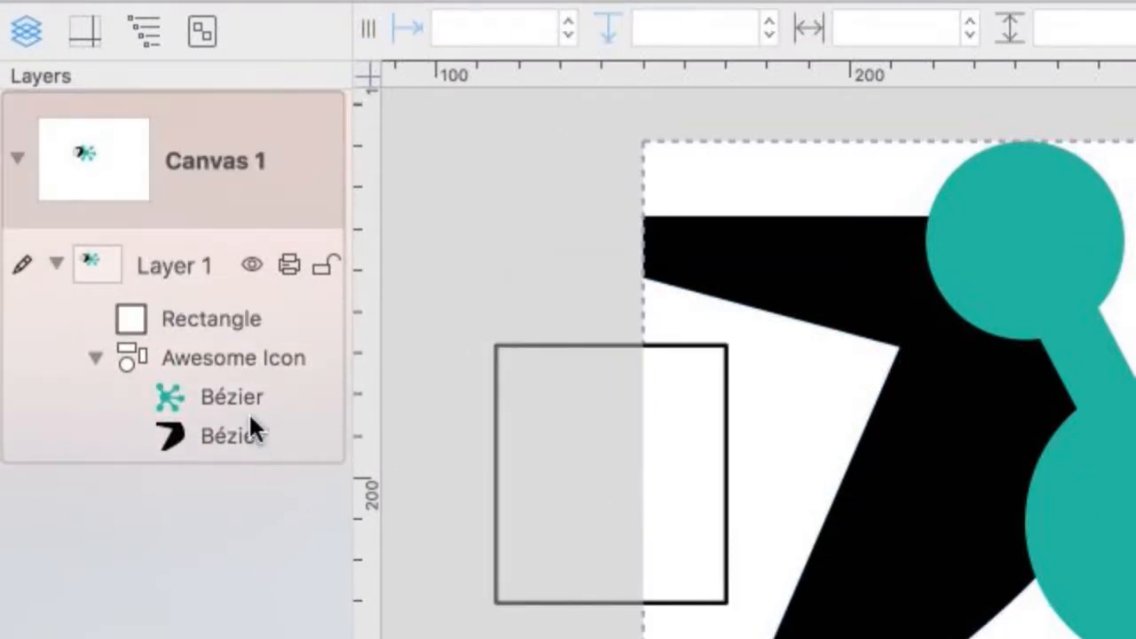
- Move the rectangle into the Awesome Icon group in the layer list and back out above the group
left_click_drag(176, 325, 203, 360)
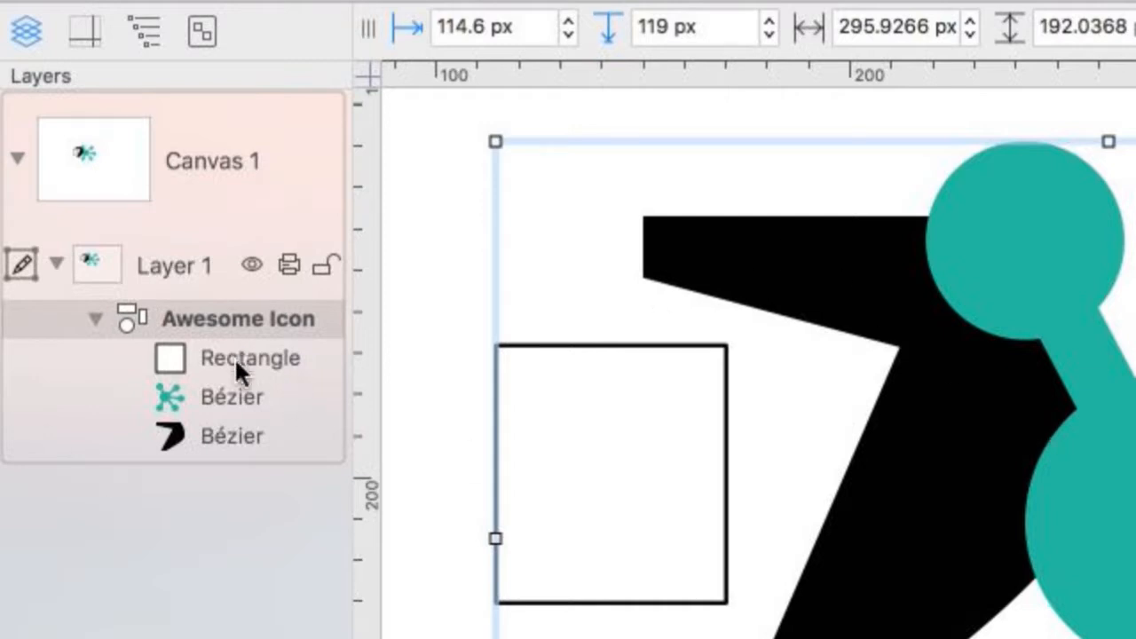
left_click_drag(236, 363, 174, 295)
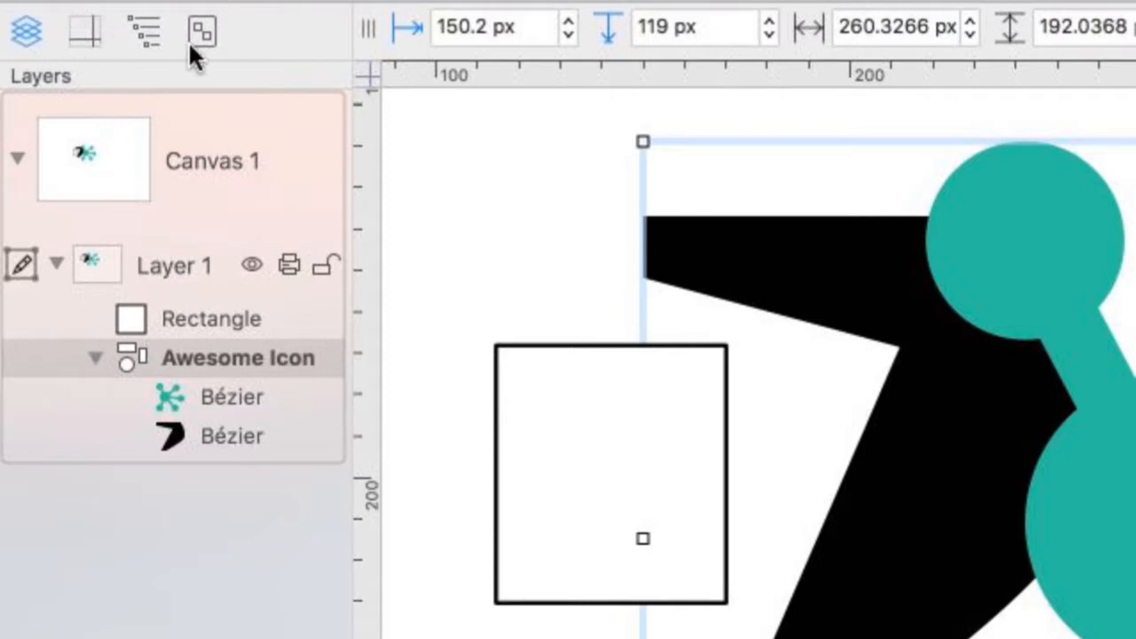
- Show the canvas guides and add a horizontal guide at 121 px and a vertical guide at 114.6 px along the rectangle's edge
left_click(87, 34)
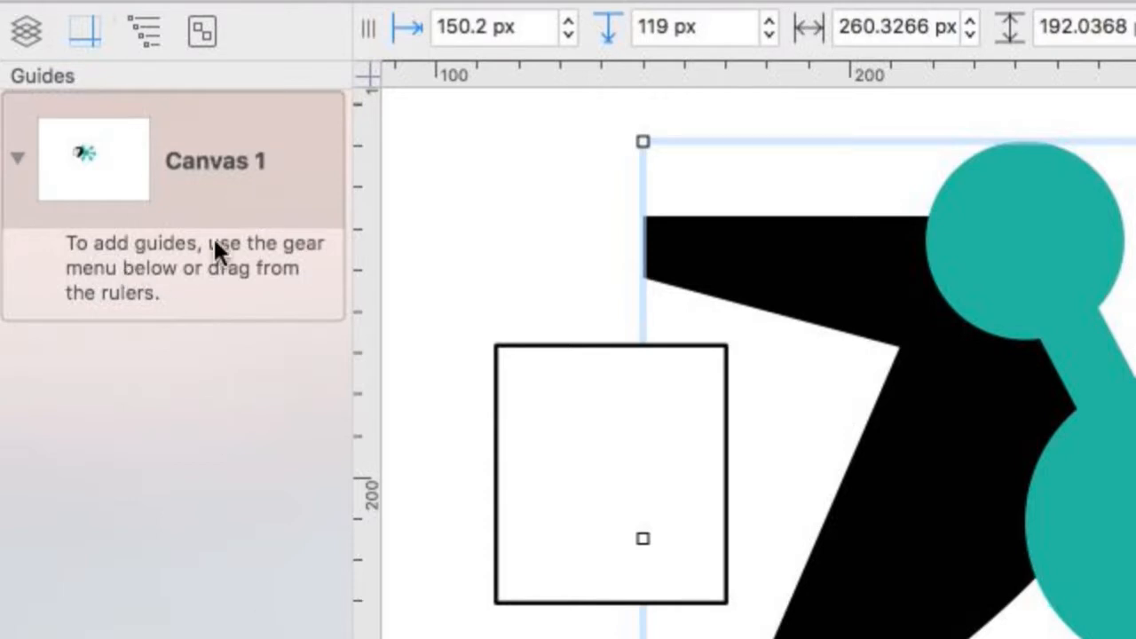
left_click(101, 293)
left_click(101, 292)
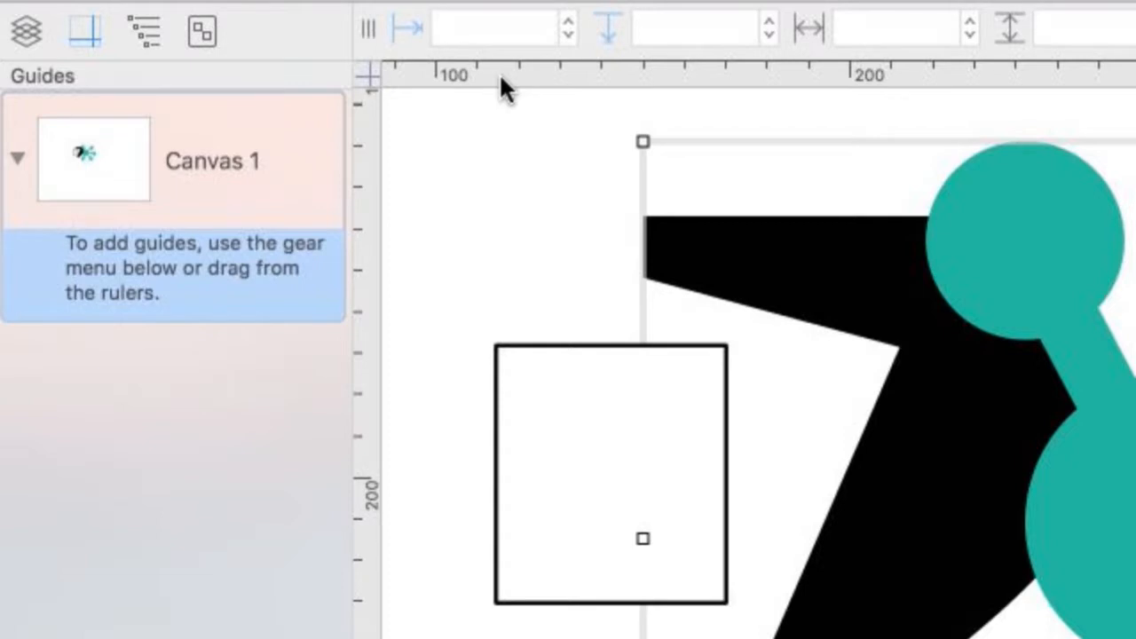
left_click_drag(501, 84, 494, 148)
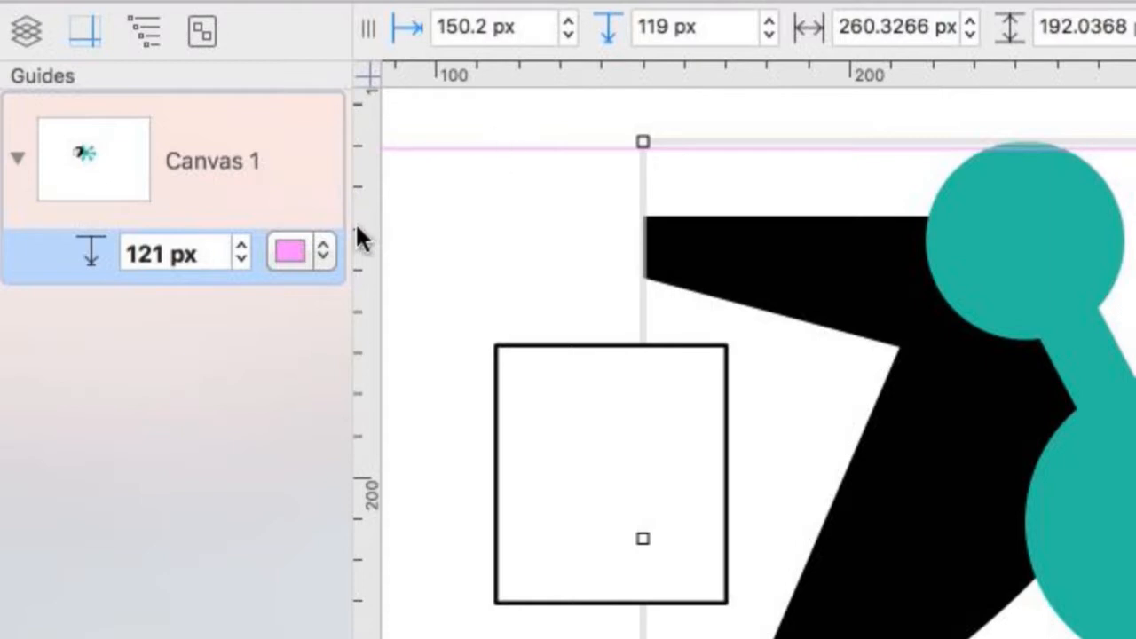
left_click_drag(357, 231, 495, 229)
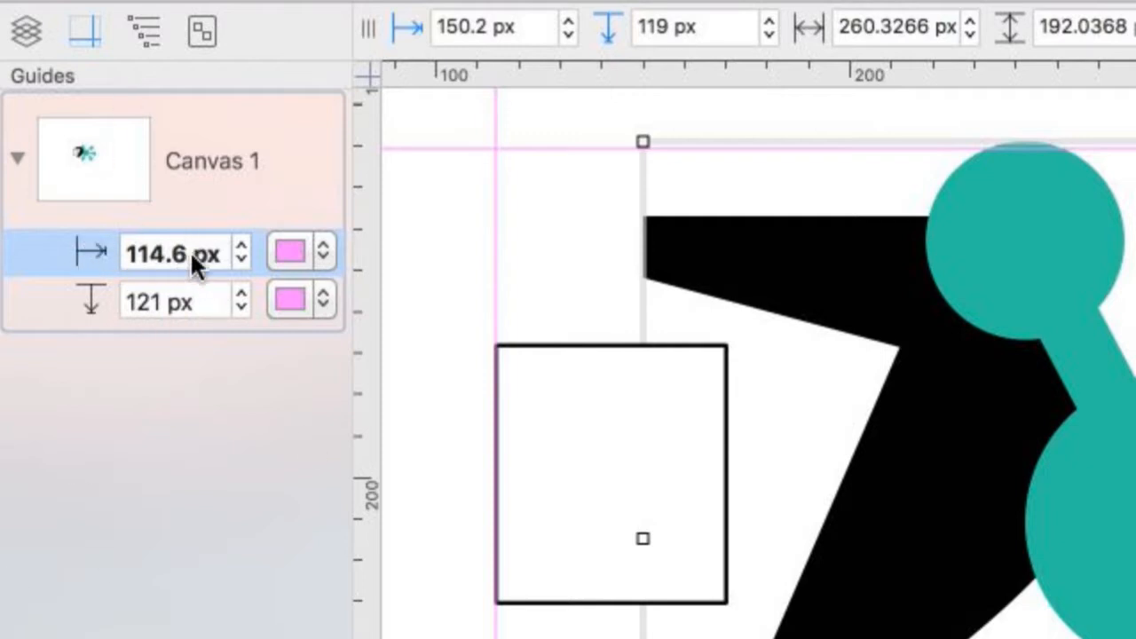
- Try to reposition the vertical guide by entering a new numeric position
left_click(158, 251)
key("super+a")
type("1")
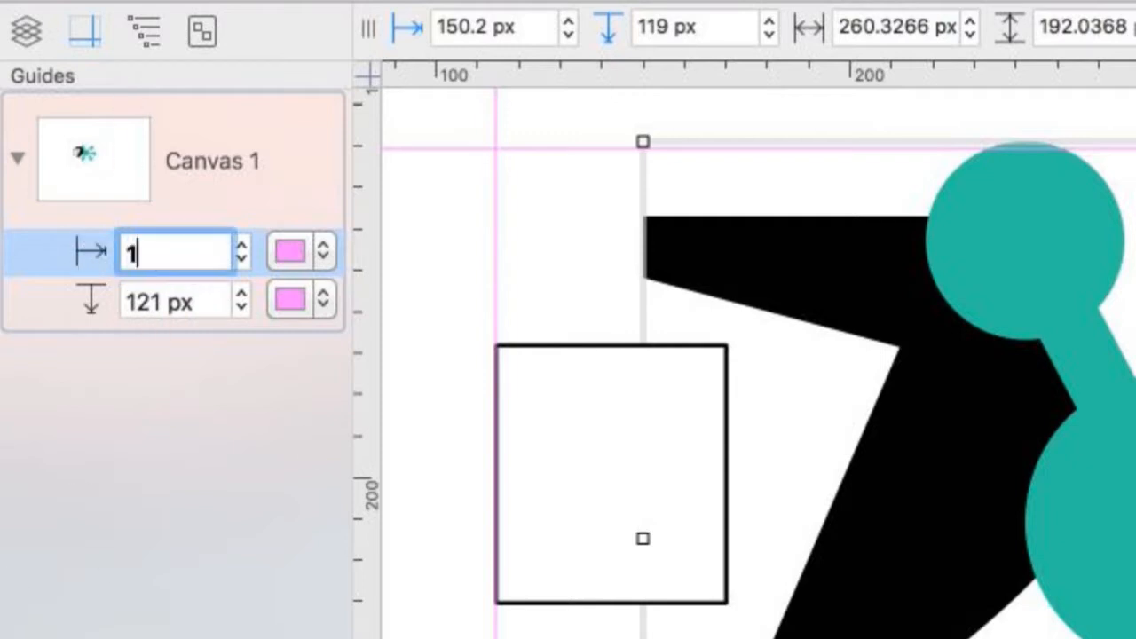
type("150")
key("BackSpace")
key("Tab")
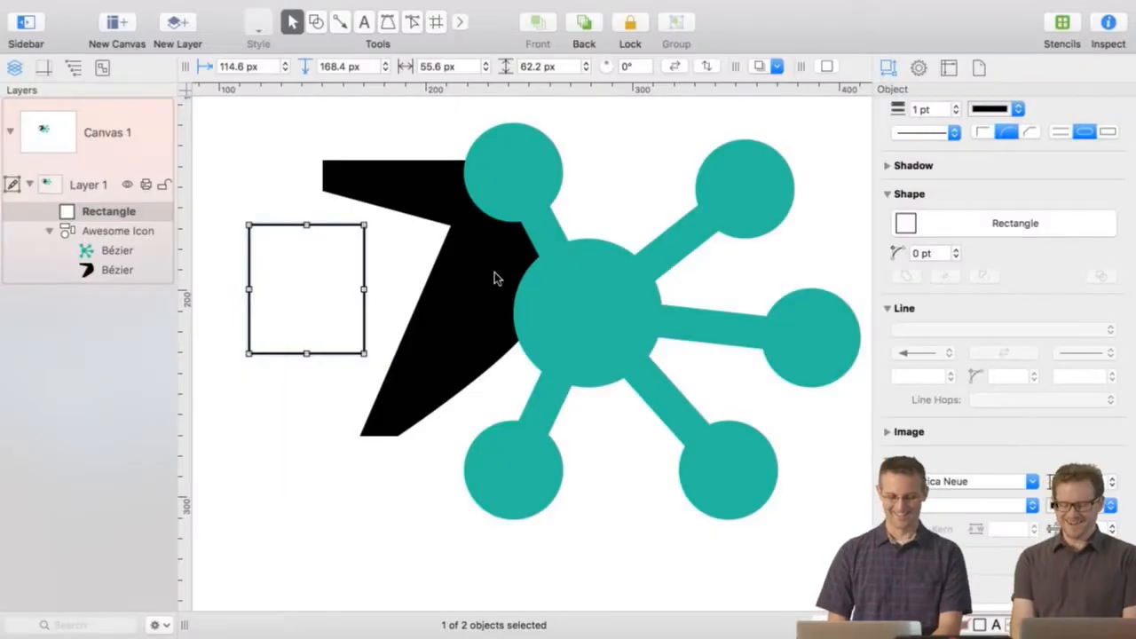
- Select the Awesome Icon group and add a horizontal guide at about 127.8 px and a vertical guide at about 115.8 px
left_click(495, 278)
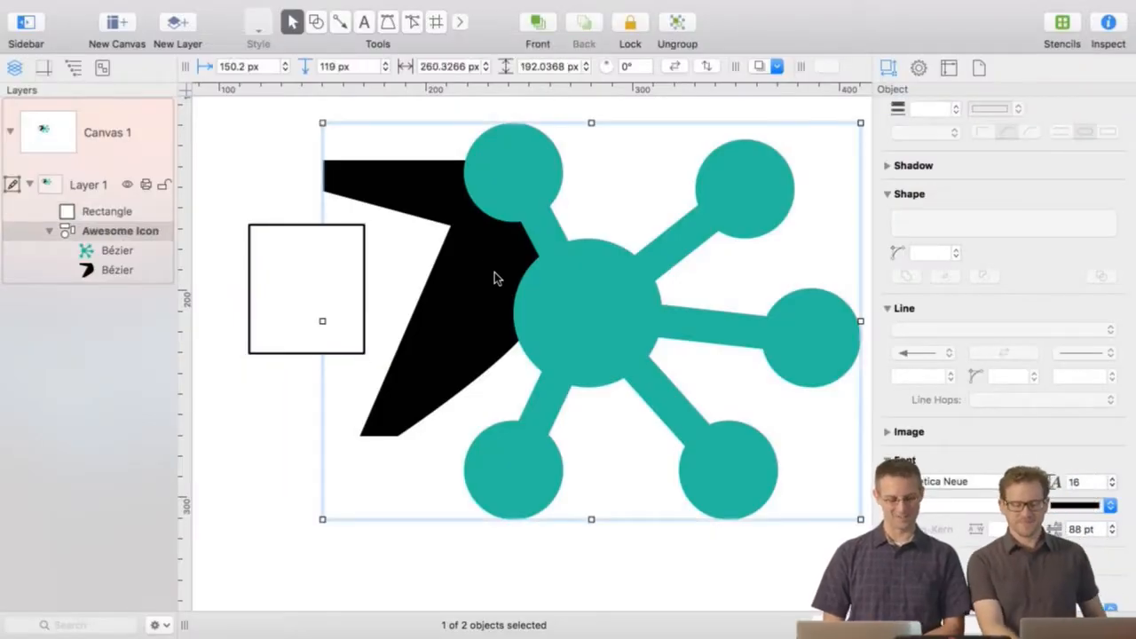
left_click(43, 71)
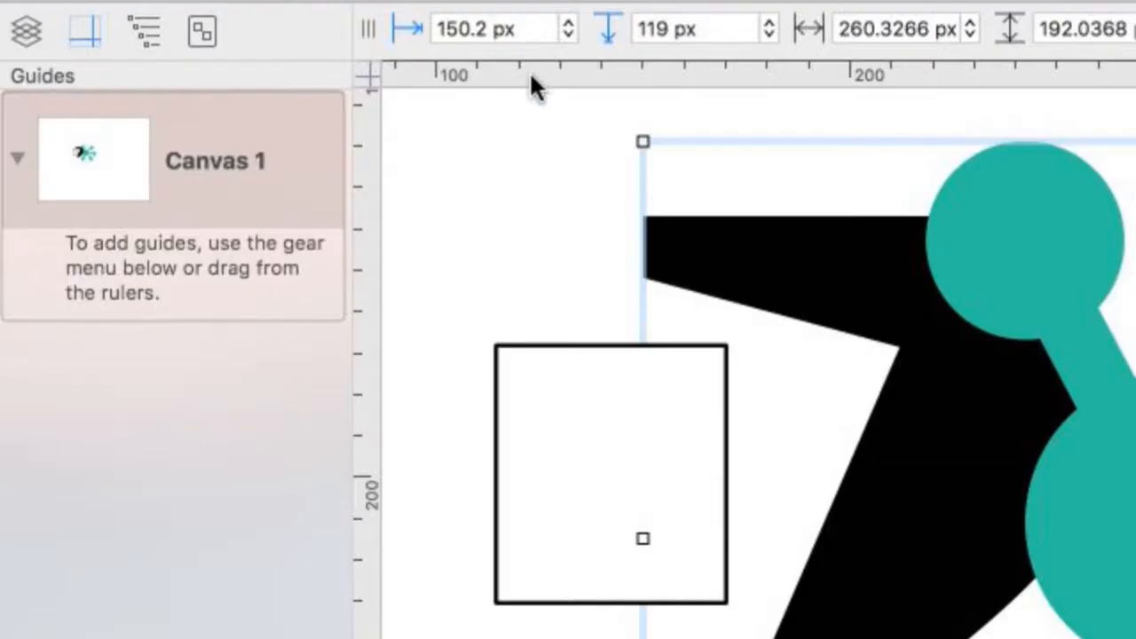
left_click_drag(529, 70, 515, 177)
left_click_drag(364, 200, 500, 200)
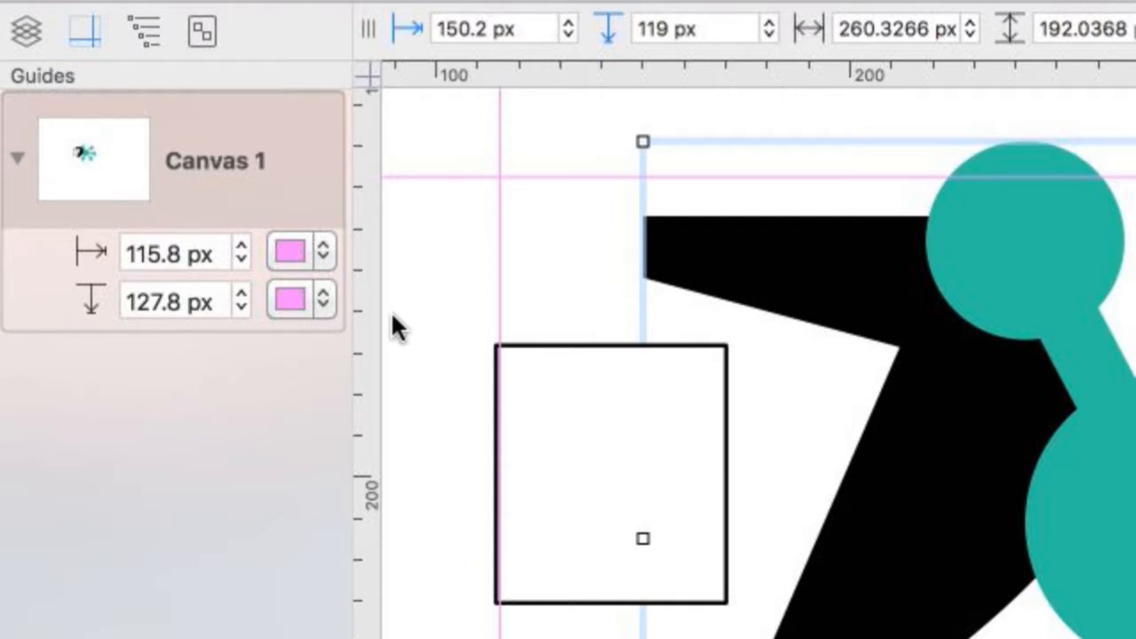
- Change the vertical guide's color to green
left_click(292, 253)
left_click(678, 372)
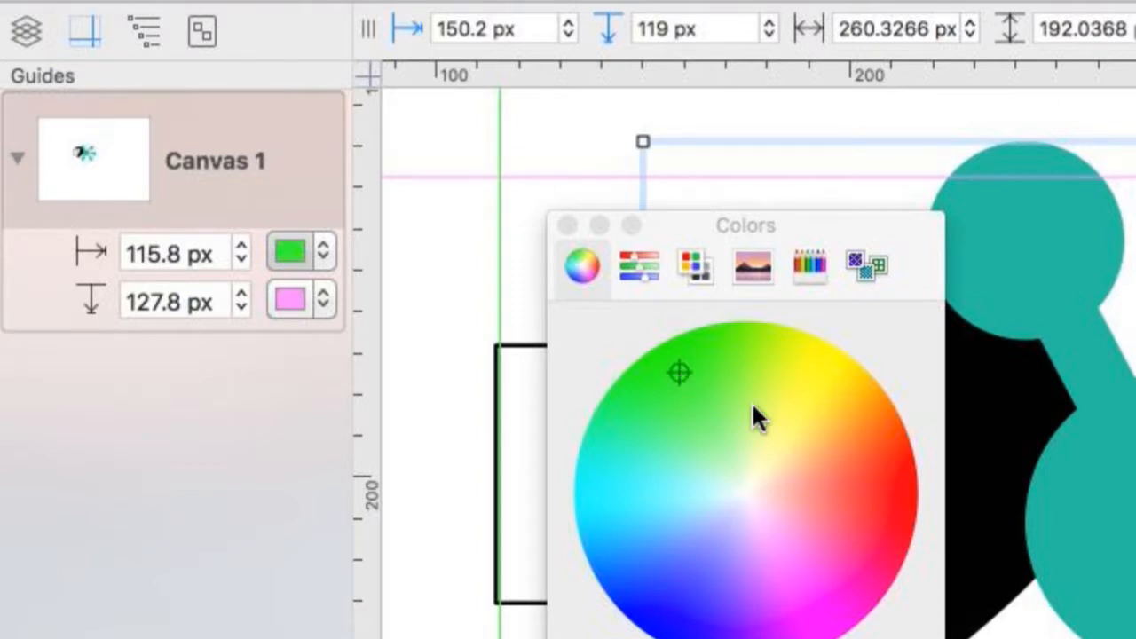
left_click(567, 225)
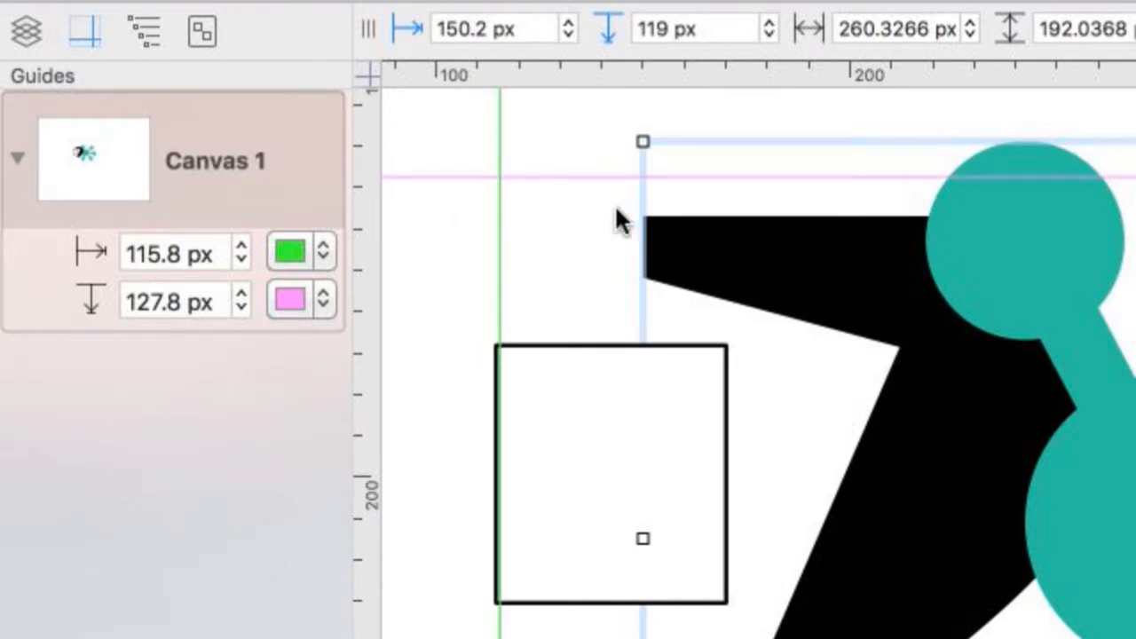
- View the canvas outline and the list of similar objects, and narrow the sidebar
left_click(145, 35)
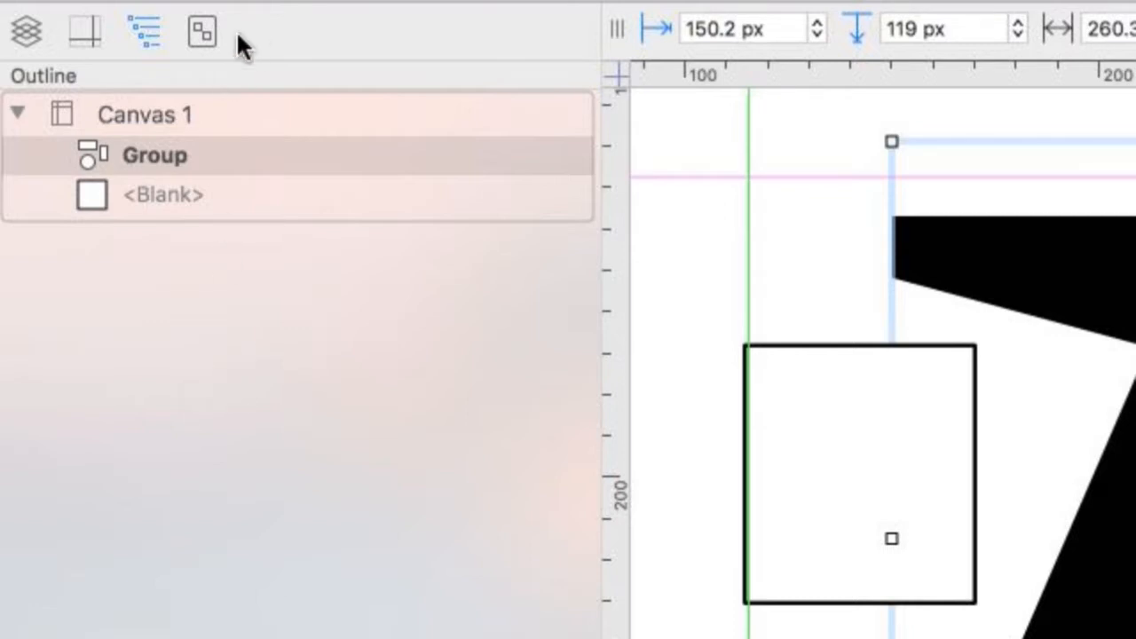
left_click(201, 33)
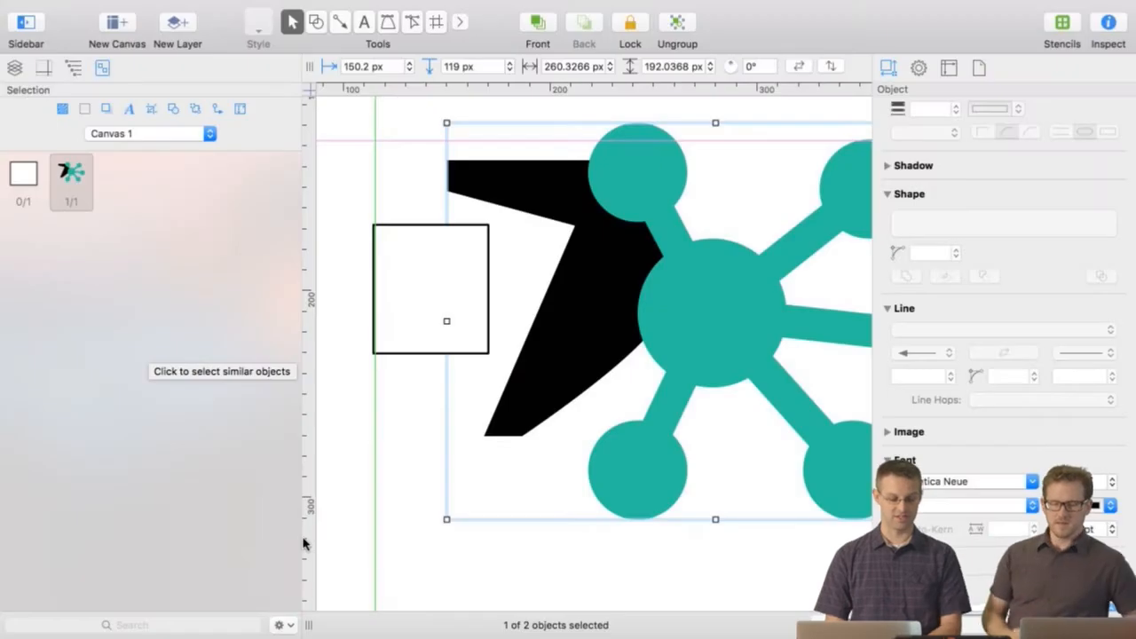
left_click_drag(308, 624, 175, 612)
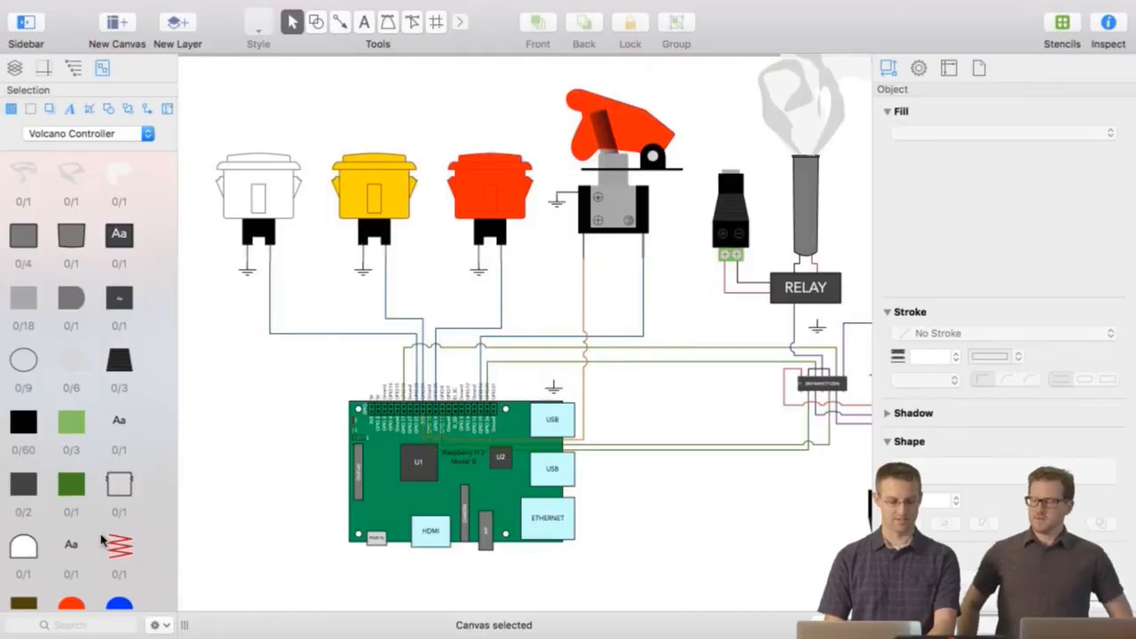
- Select all objects on the Volcano Controller canvas that share the light-blue labeled rectangle style, such as the USB and HDMI ports
scroll(100, 540, "down", 10)
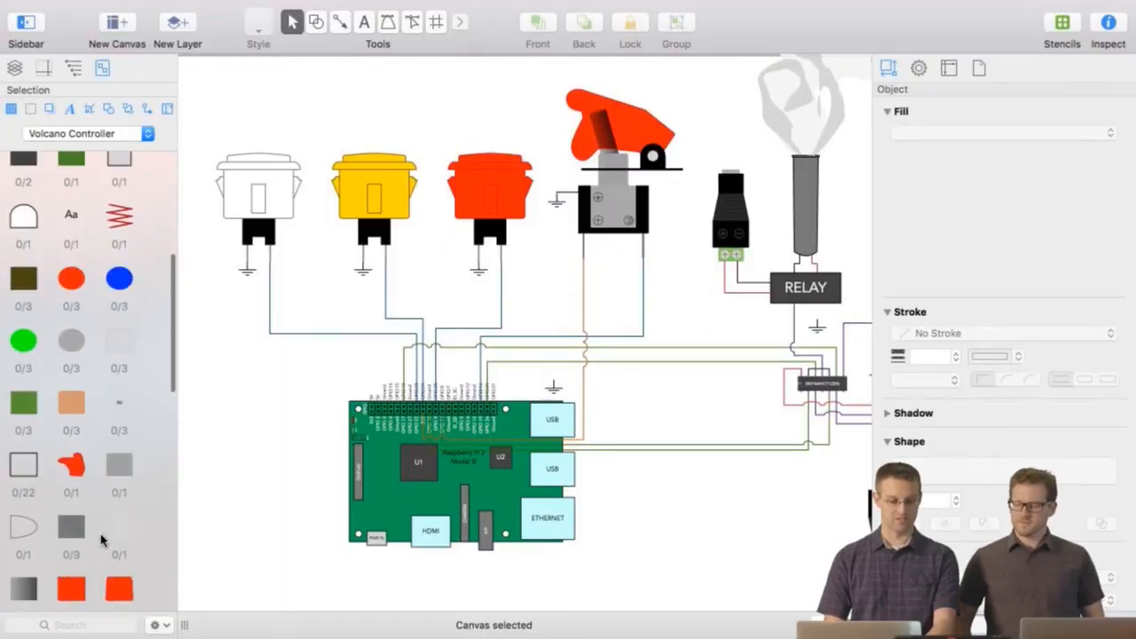
scroll(100, 539, "down", 10)
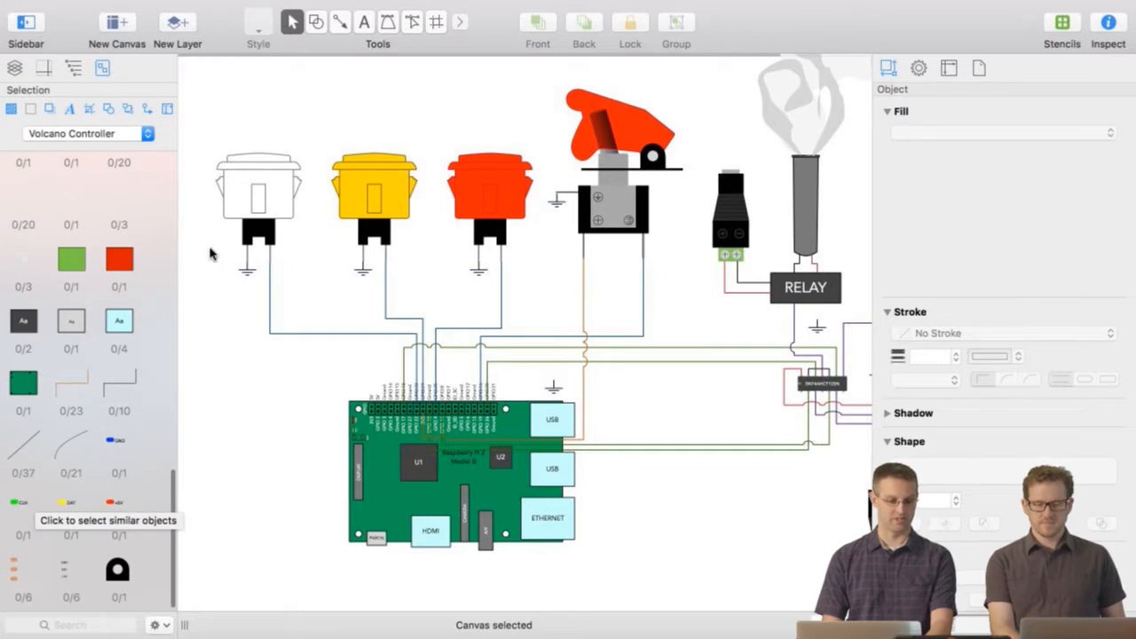
scroll(182, 522, "up", 1)
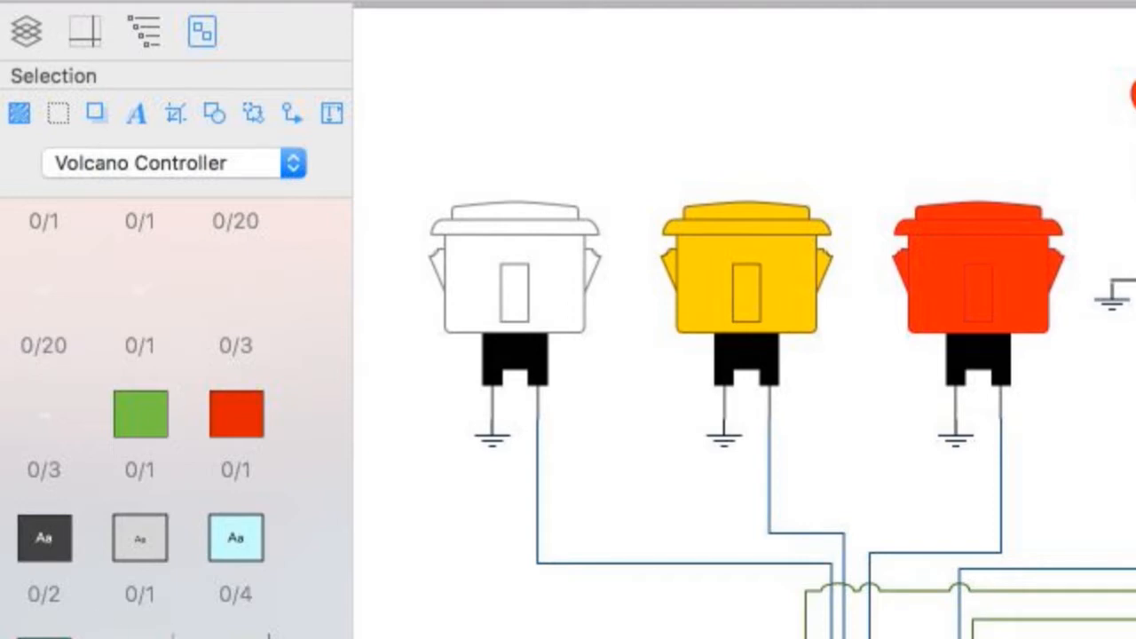
left_click(237, 537)
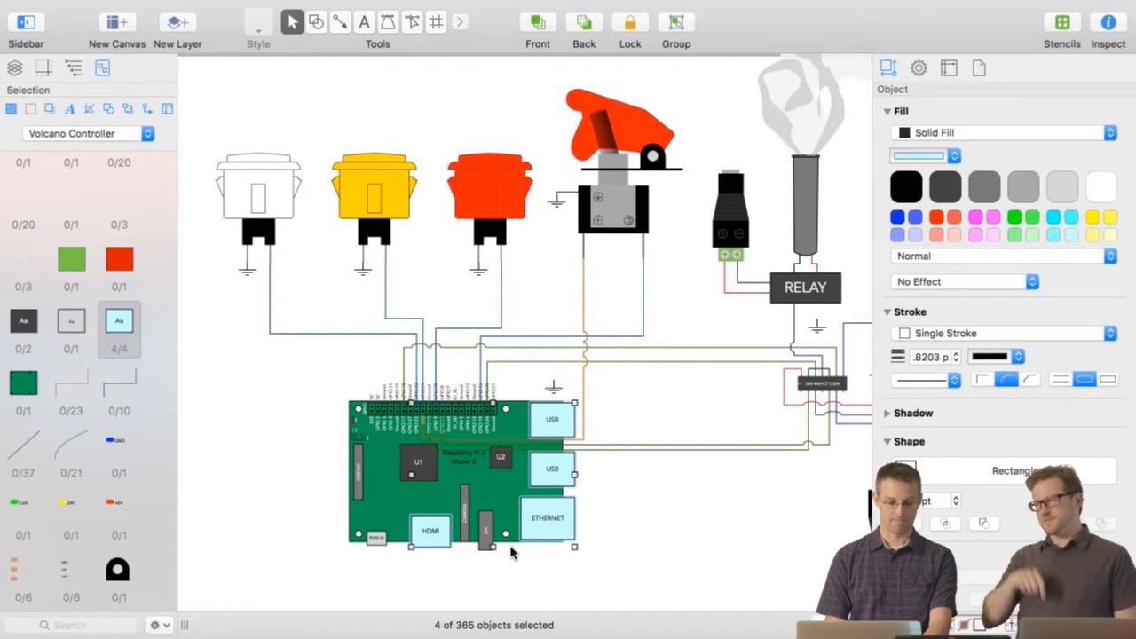
scroll(511, 552, "down", 5)
scroll(511, 552, "right", 4)
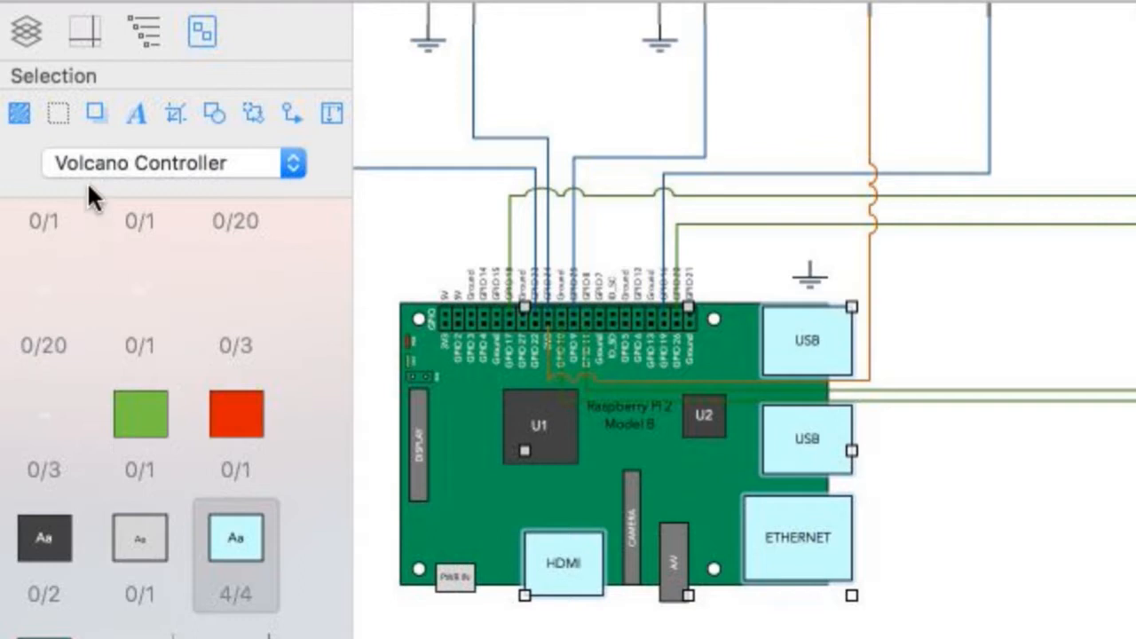
- Exclude fill from the criteria for matching similar objects, and check which canvases the selection list can cover
left_click(18, 114)
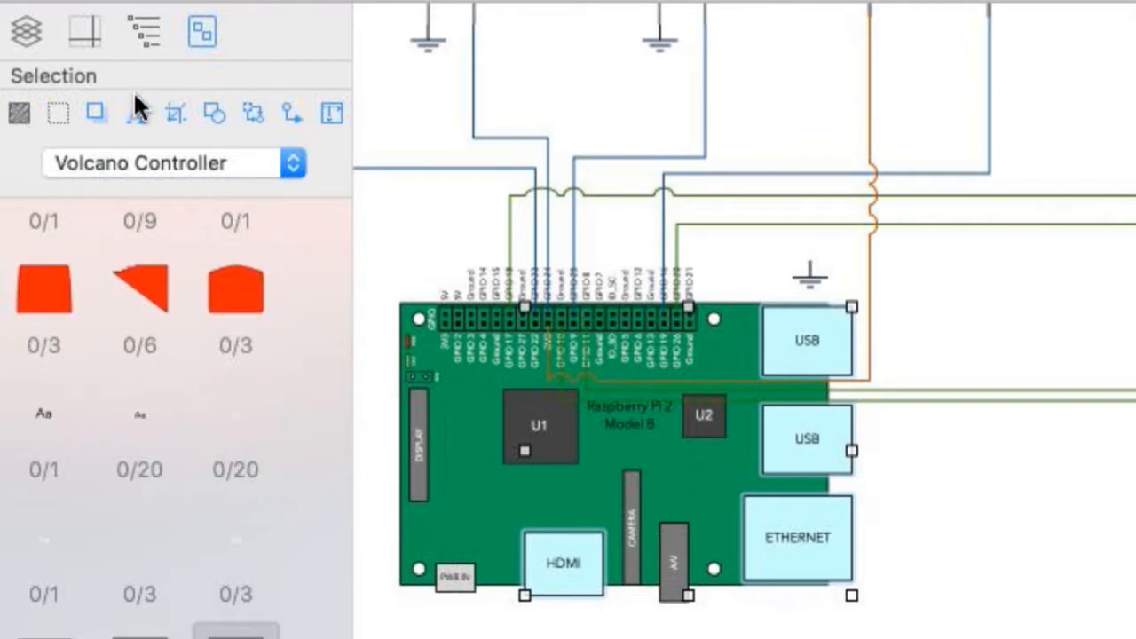
scroll(222, 355, "up", 4)
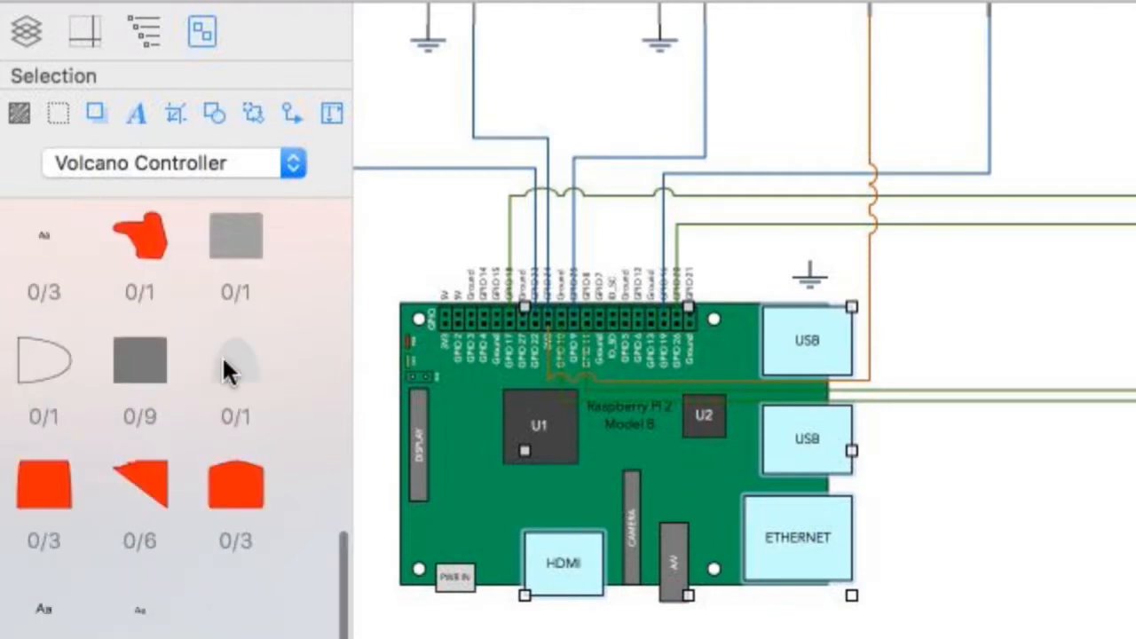
scroll(222, 355, "up", 5)
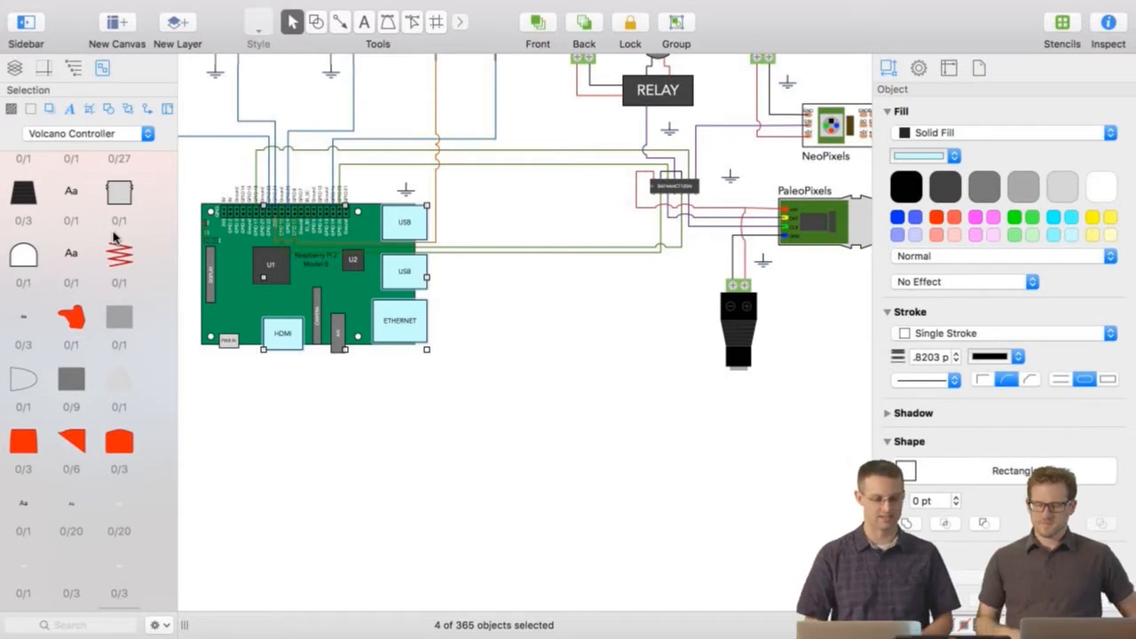
scroll(113, 236, "up", 2)
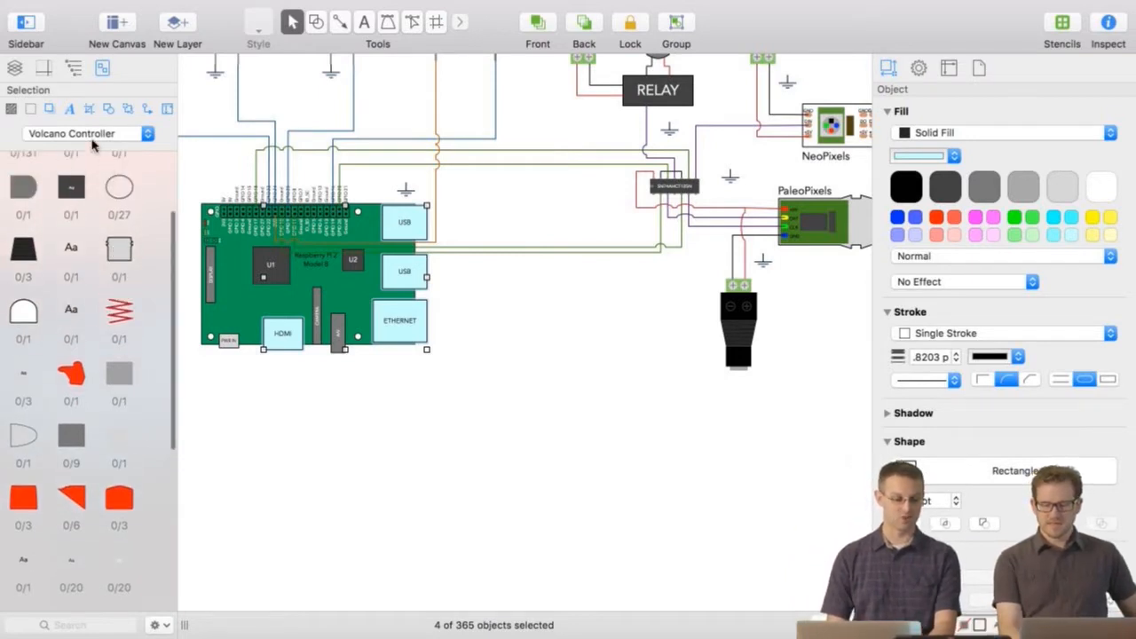
left_click(65, 131)
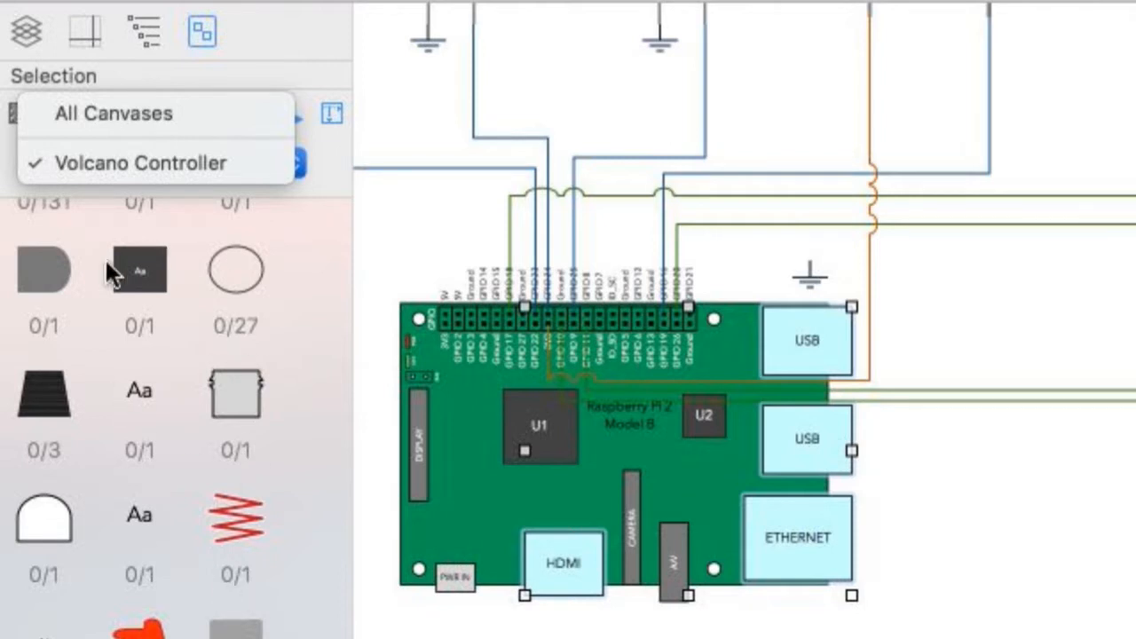
left_click(142, 260)
left_click(141, 273)
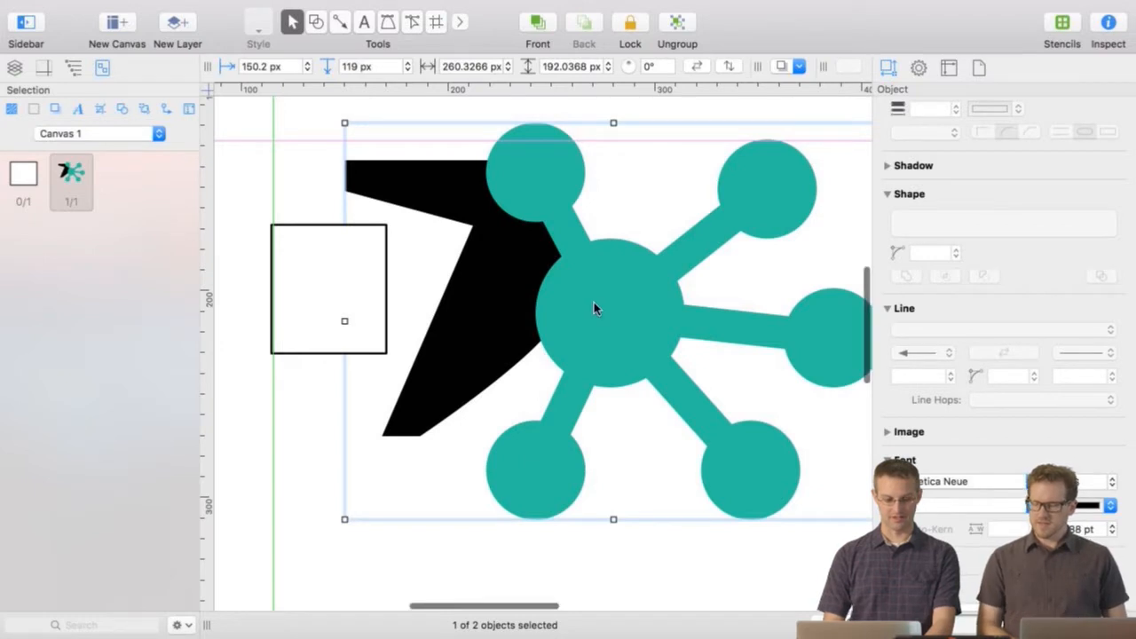
- Show the layer list of the icon document and open its export settings
scroll(593, 302, "right", 3)
left_click(16, 70)
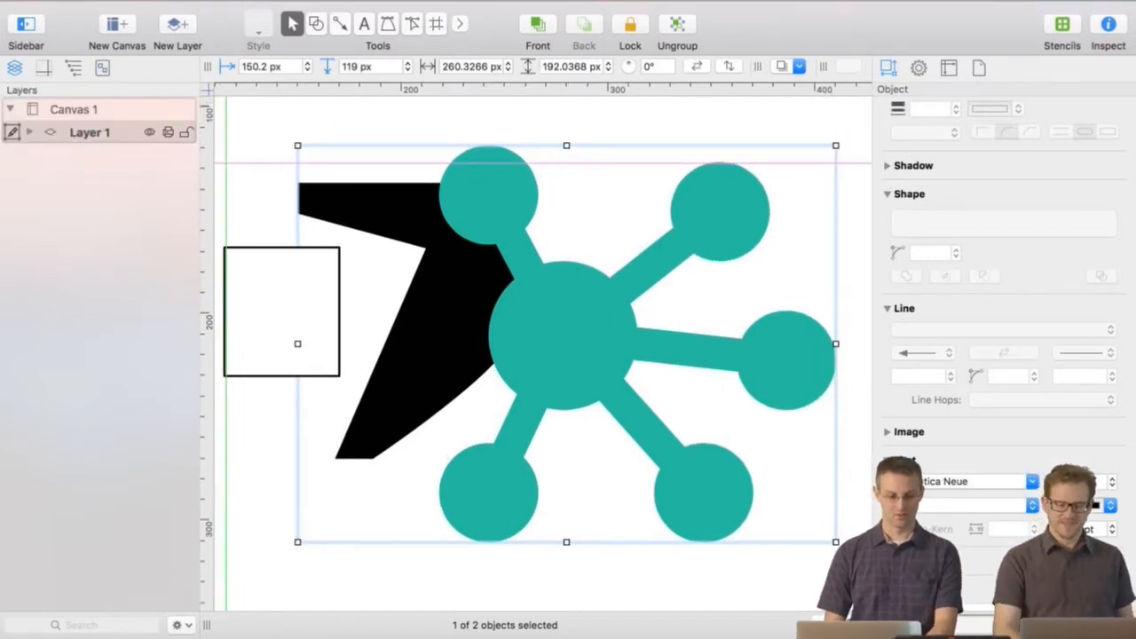
mouse_move(441, 5)
left_click(148, 10)
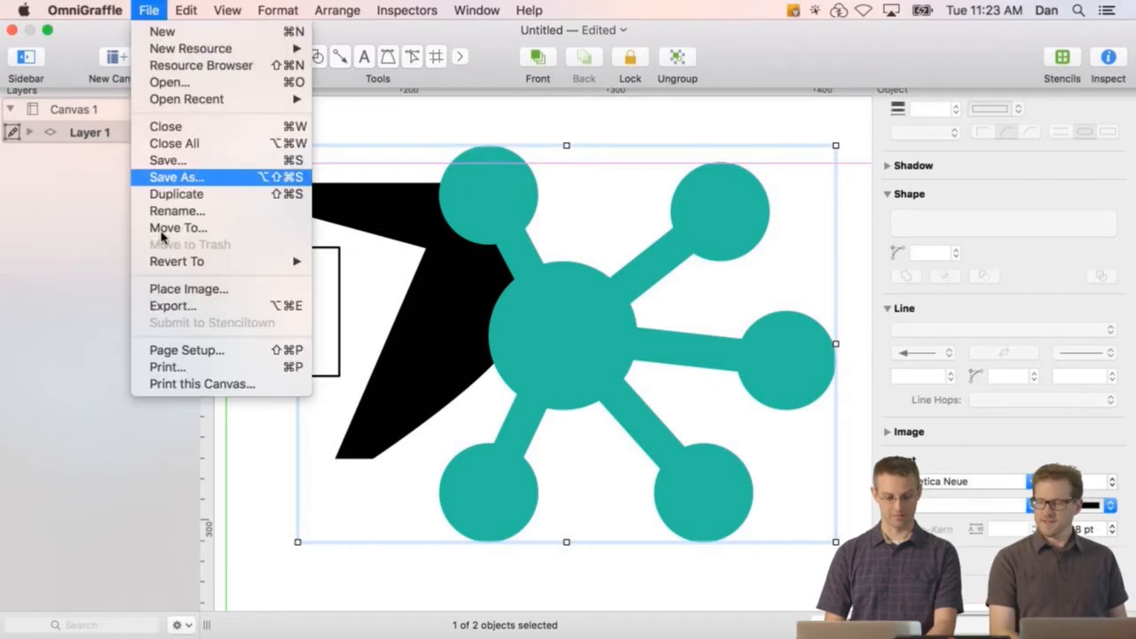
left_click(207, 318)
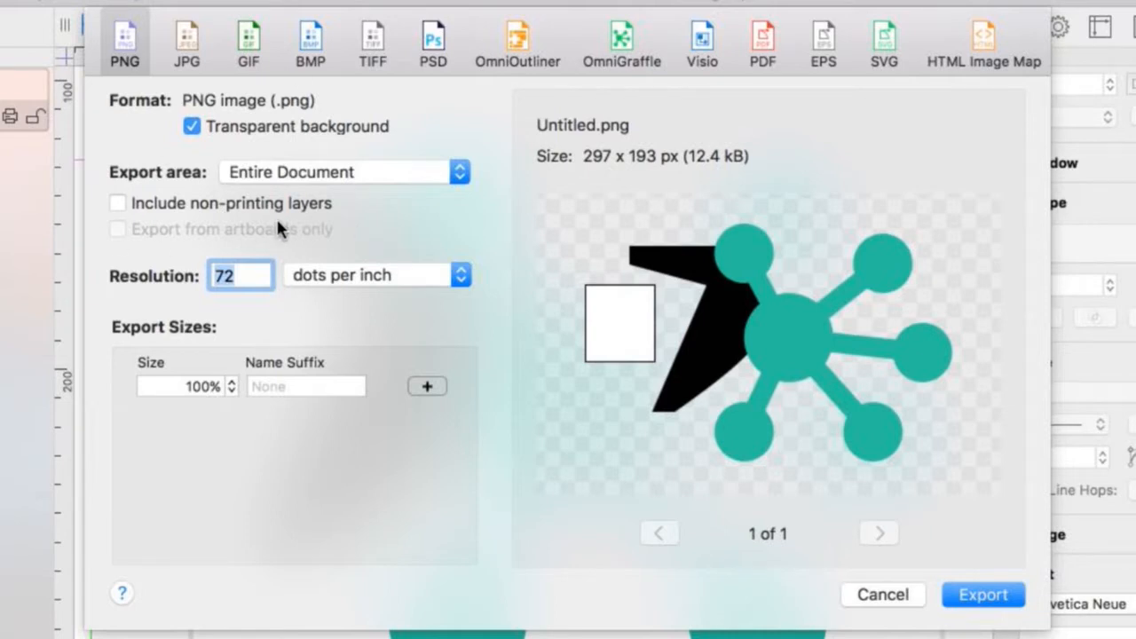
- Turn off the transparent background for the PNG export
left_click(245, 129)
left_click(245, 128)
left_click(244, 128)
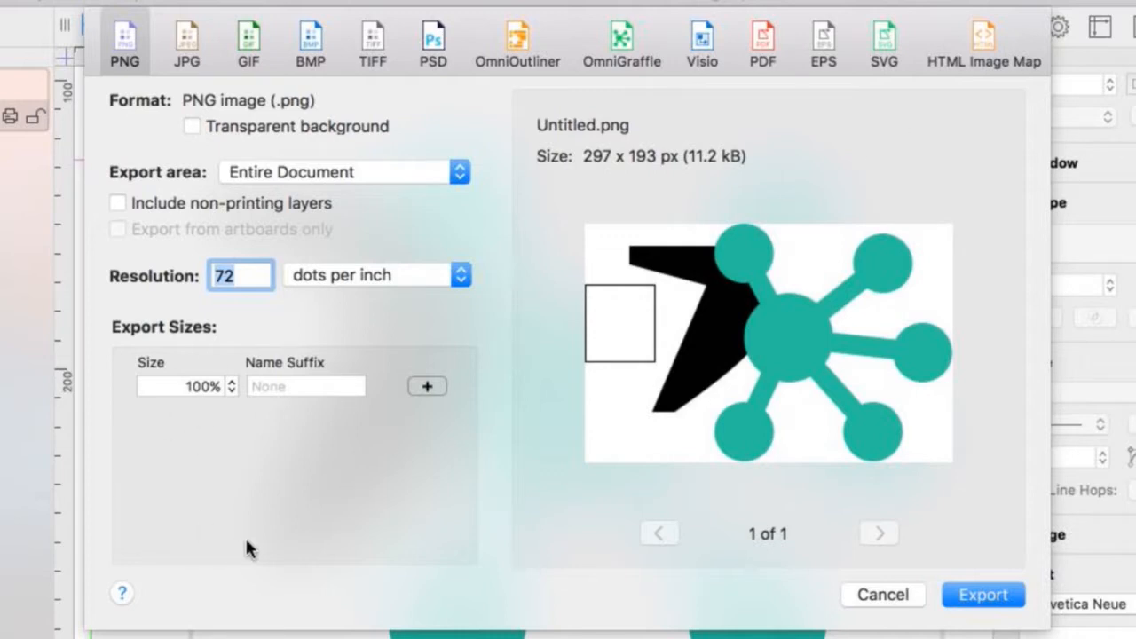
left_click(420, 387)
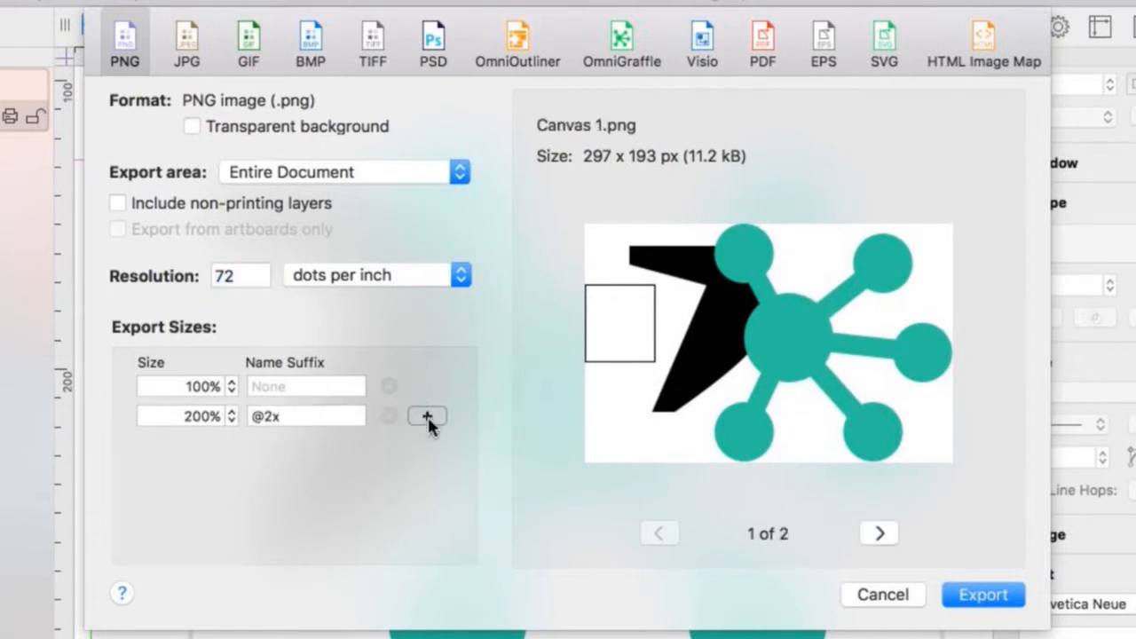
left_click(427, 416)
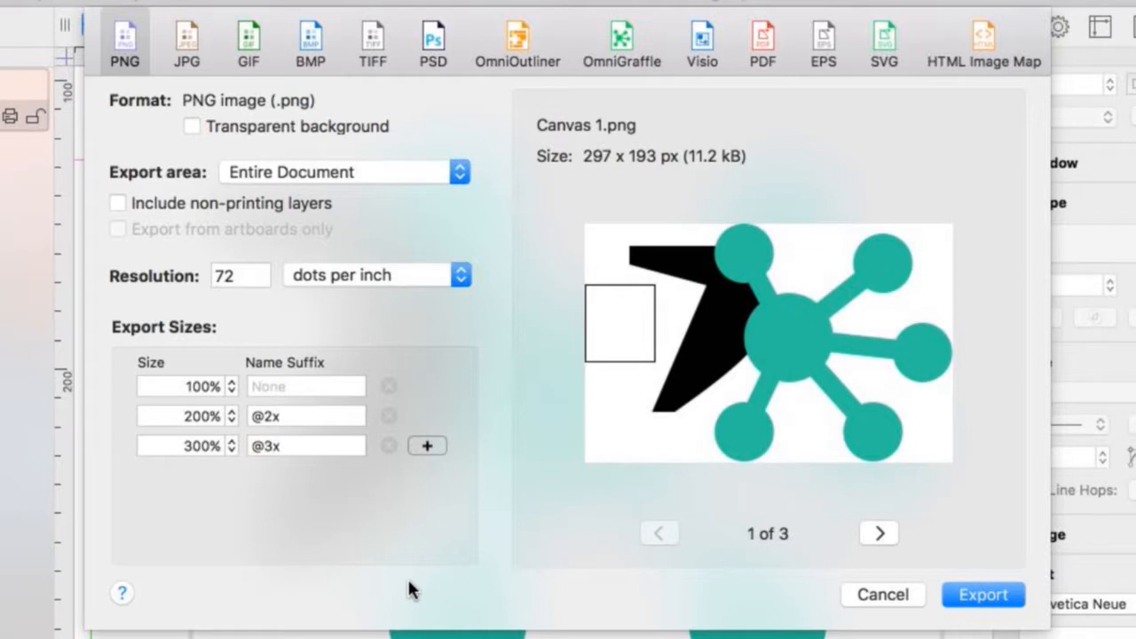
left_click(426, 446)
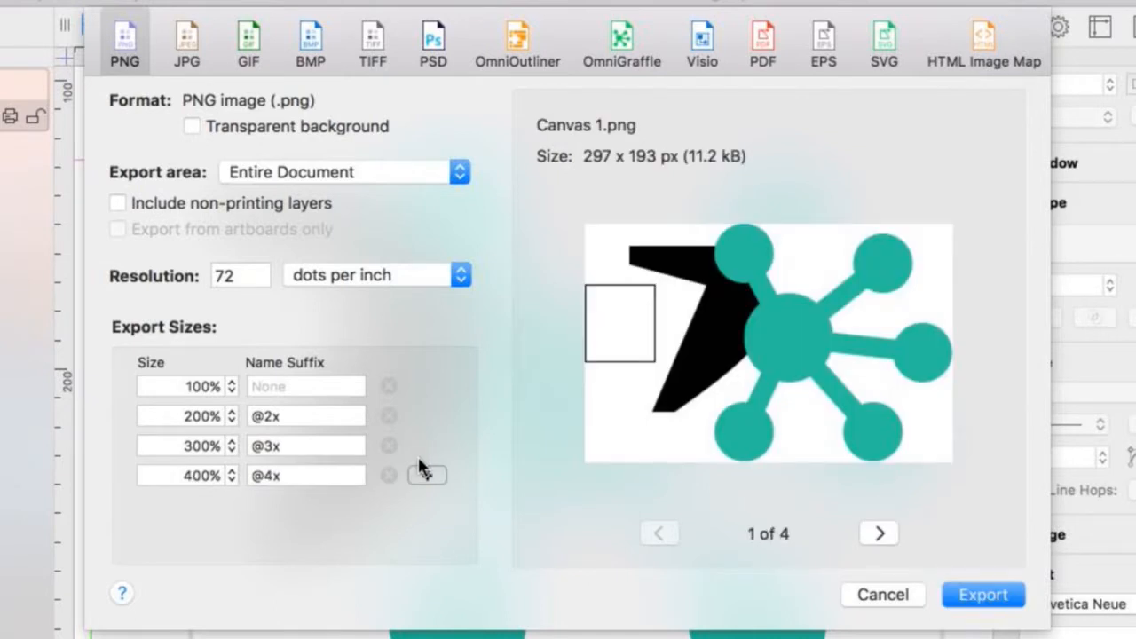
left_click(442, 475)
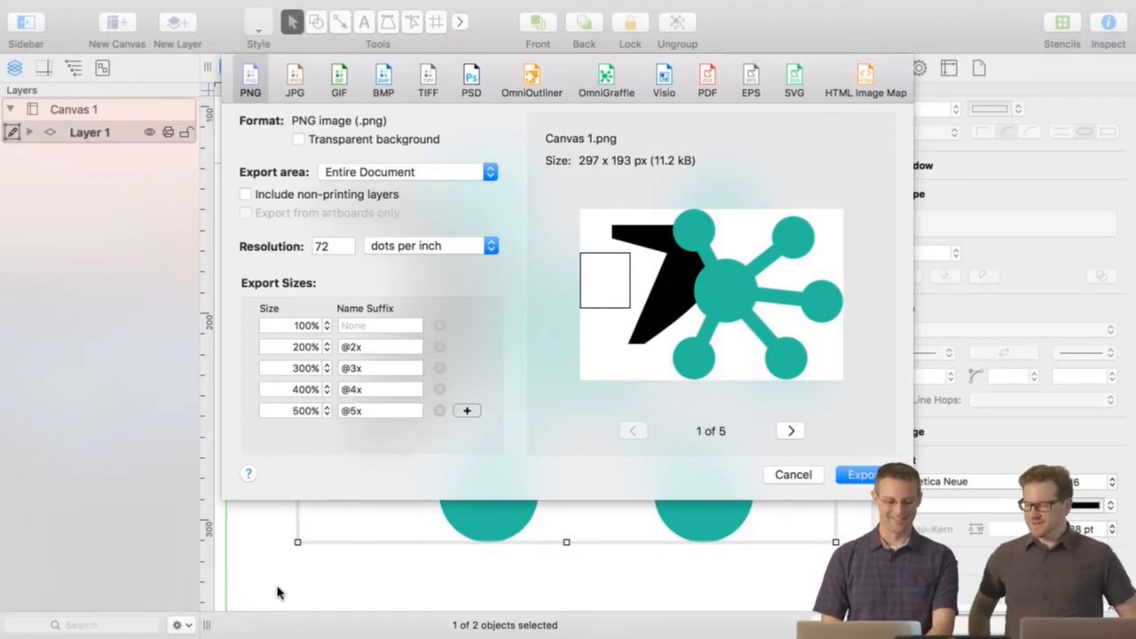
- Change the name suffix of the 200% export size to Retina
left_click(378, 347)
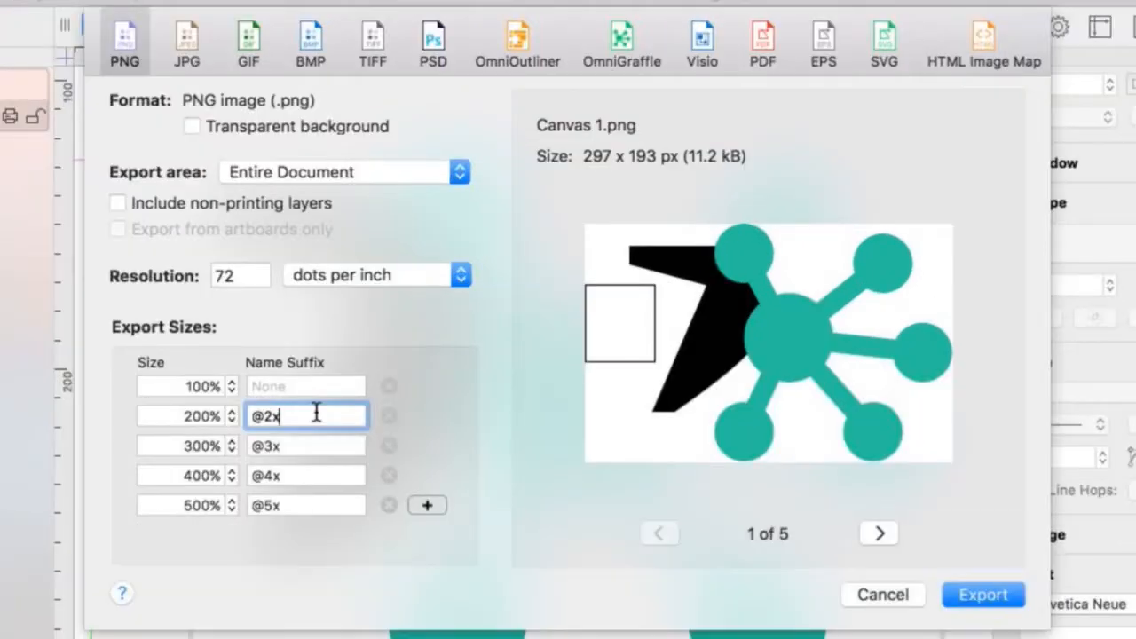
key("super+a")
type("Retina")
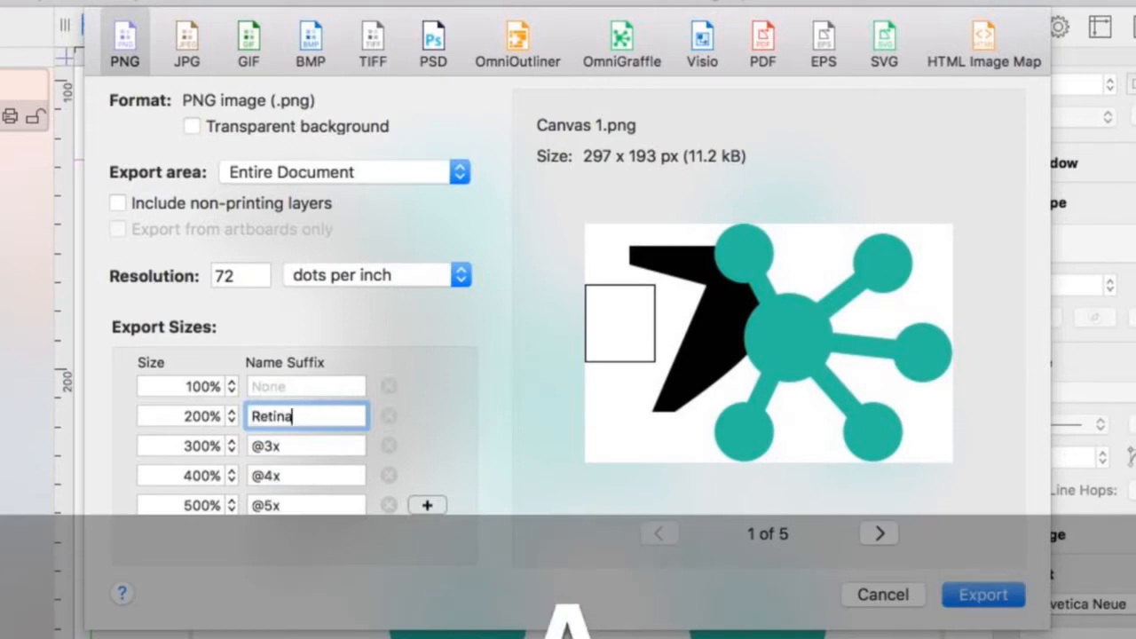
- Change the name suffix of the 300% export size to SuperRetina
key("Return")
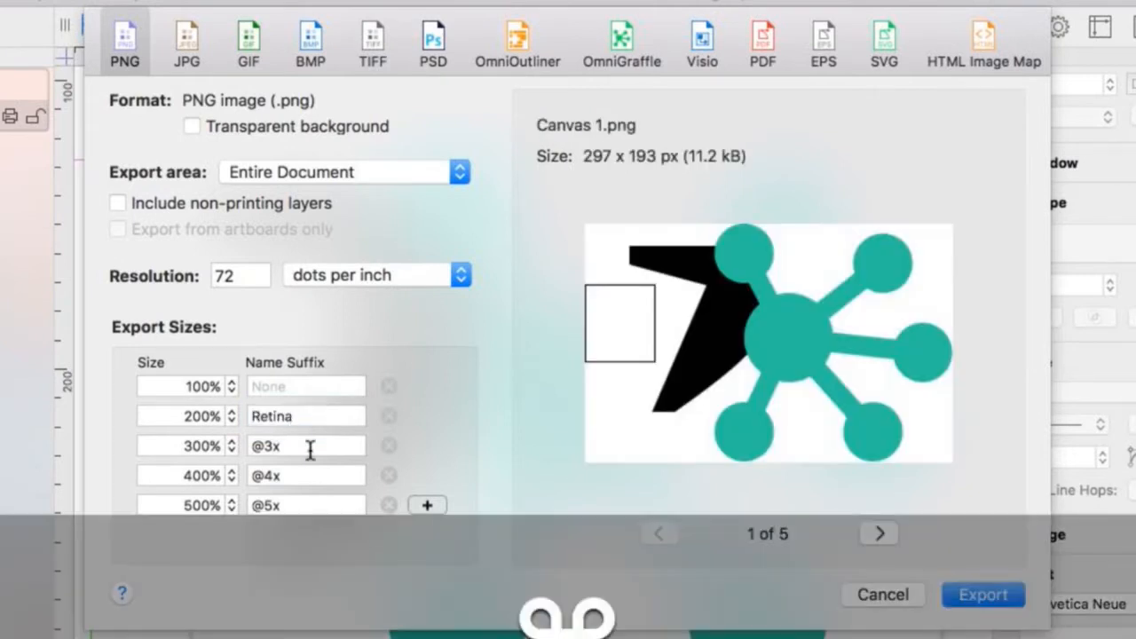
left_click(310, 450)
key("super+a")
type("SuperRetina")
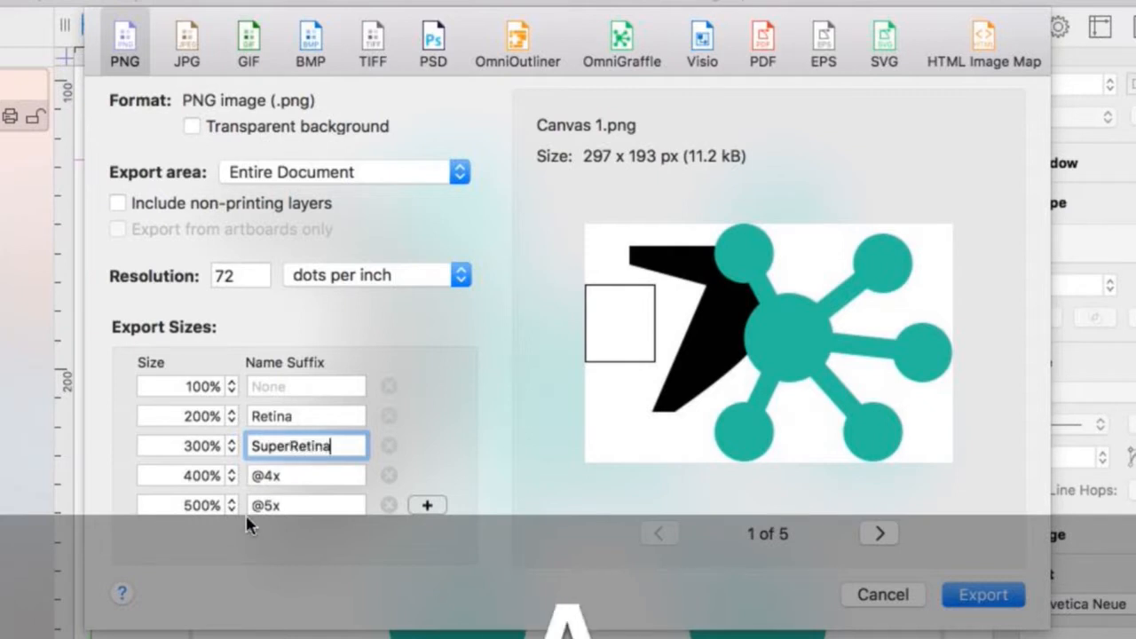
- Change the name suffix of the 500% export size to "Kids of the furture"
left_click(307, 507)
key("super+a")
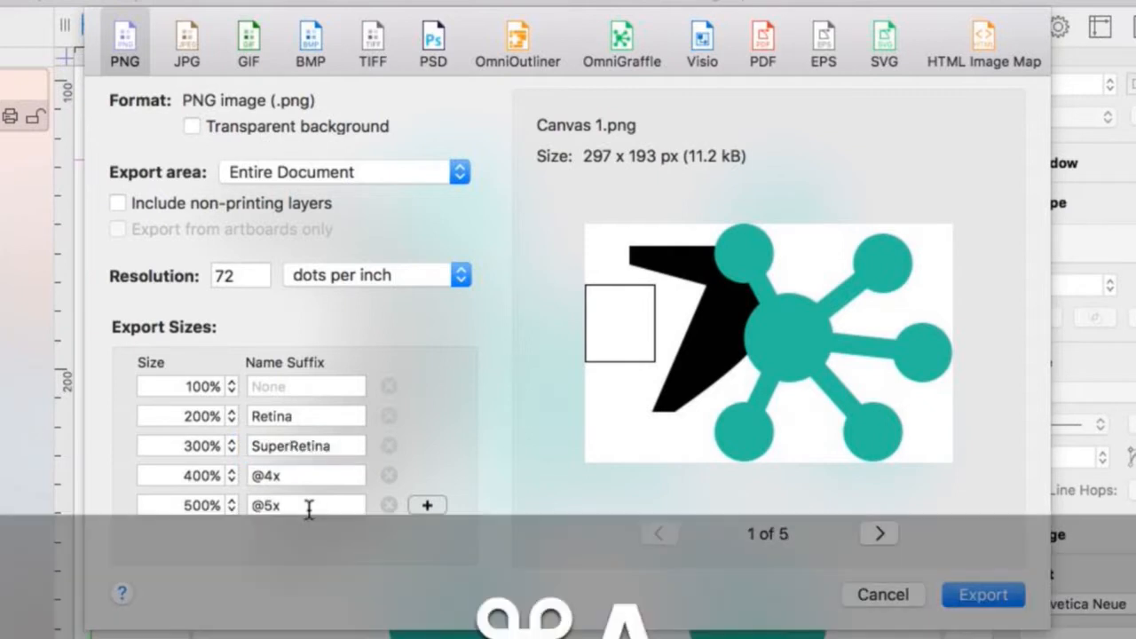
key("super+a")
type("Kids of ")
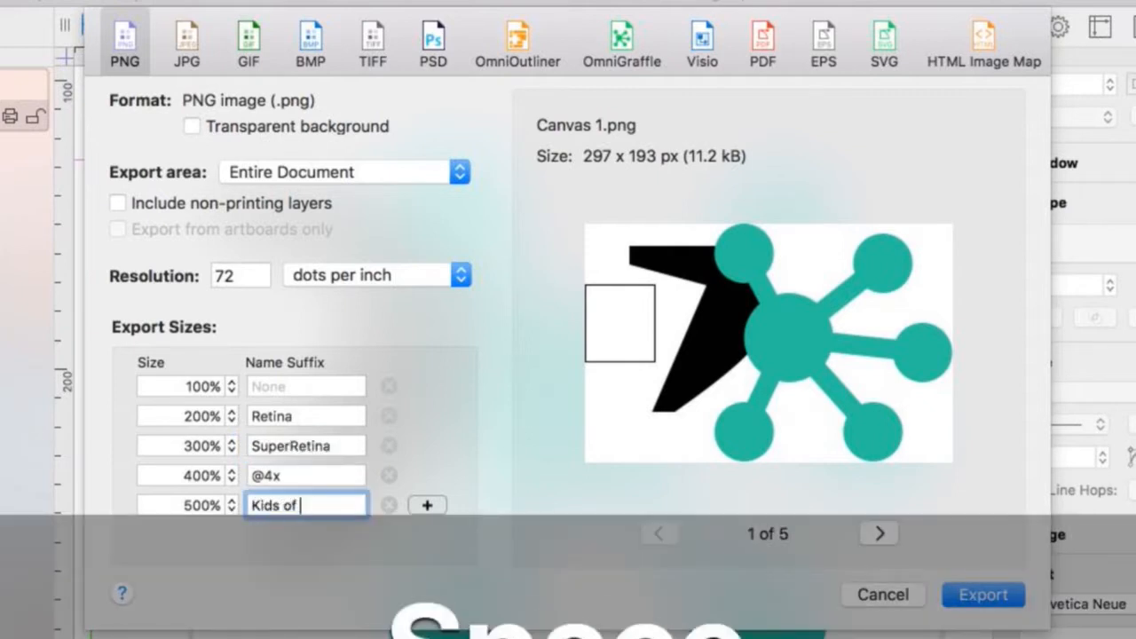
type("the furture")
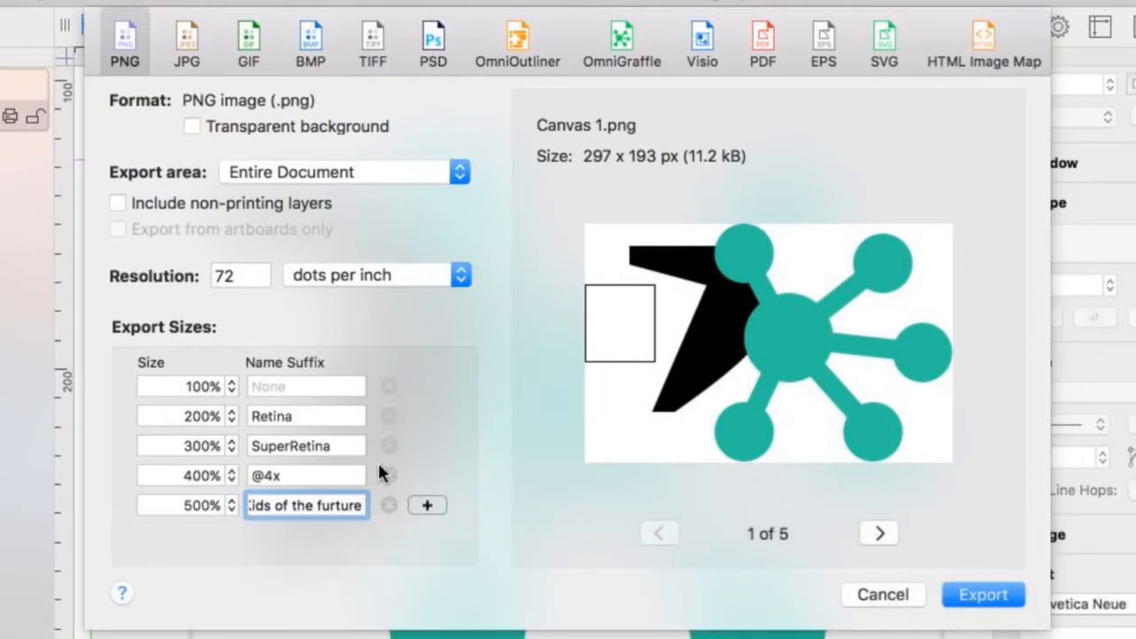
left_click(308, 479)
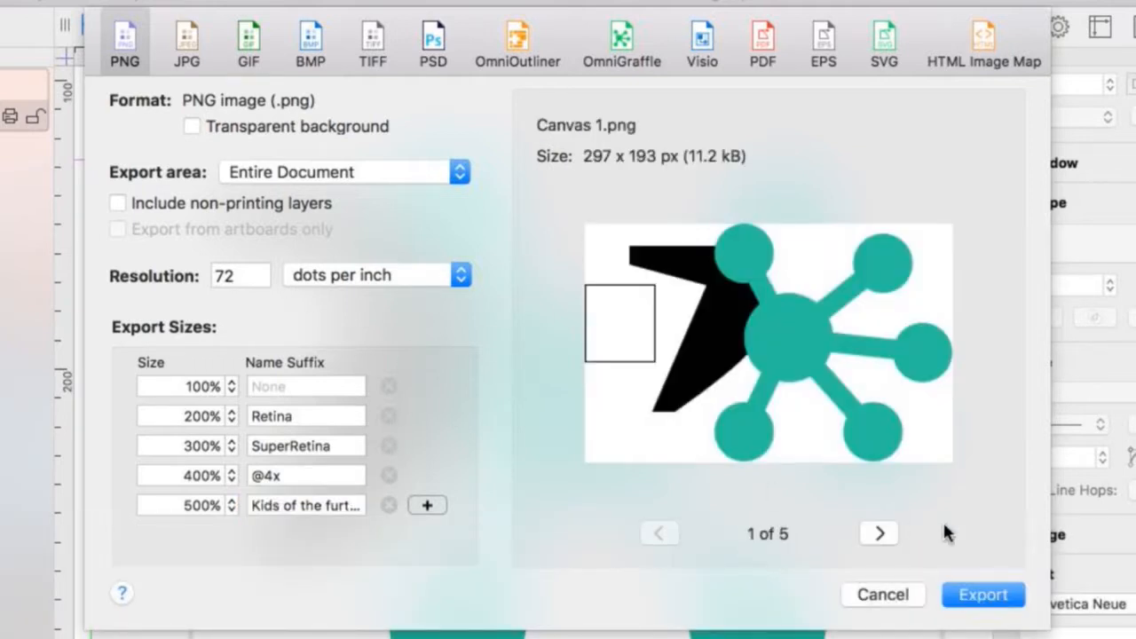
- Preview the 200%, 300% and 400% versions of the export with their file names and sizes, and close the export settings without exporting
left_click(879, 533)
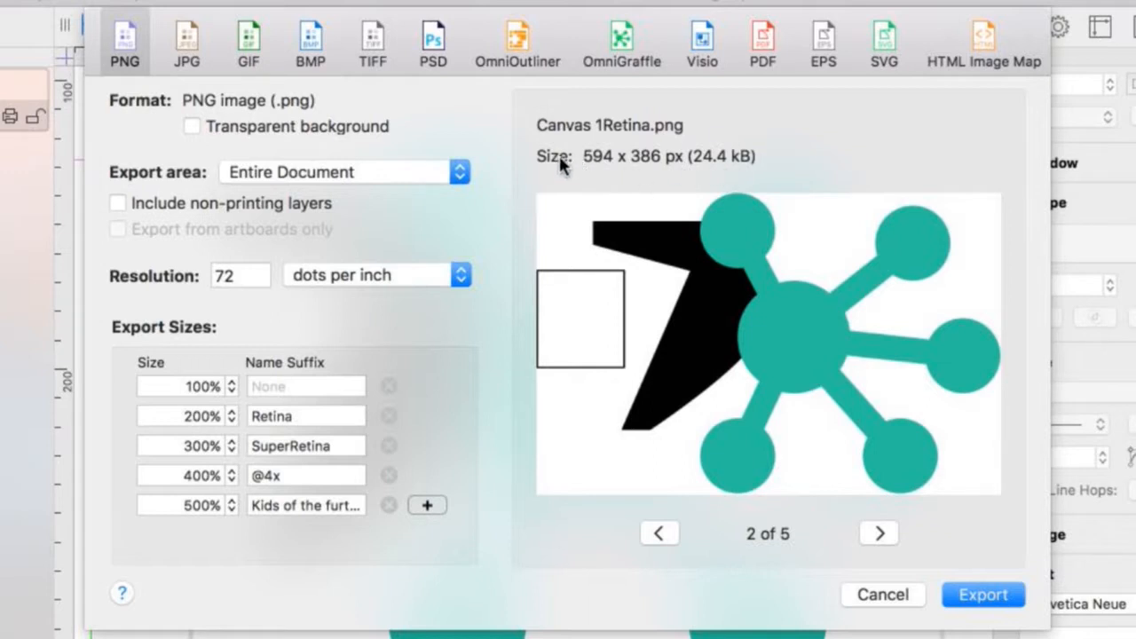
left_click(881, 538)
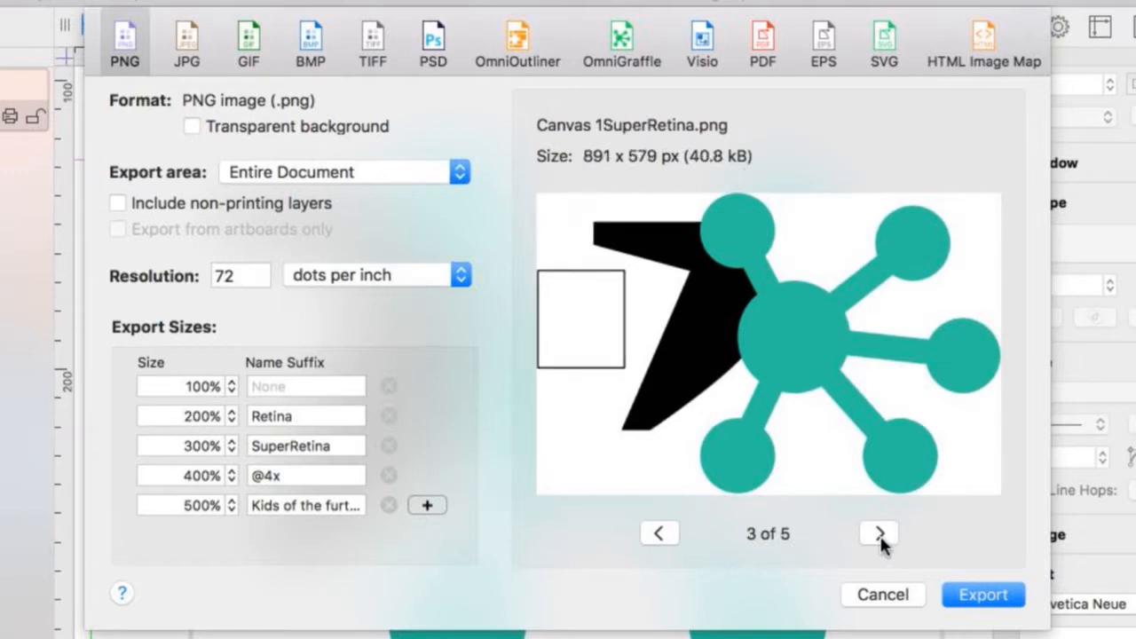
left_click(880, 535)
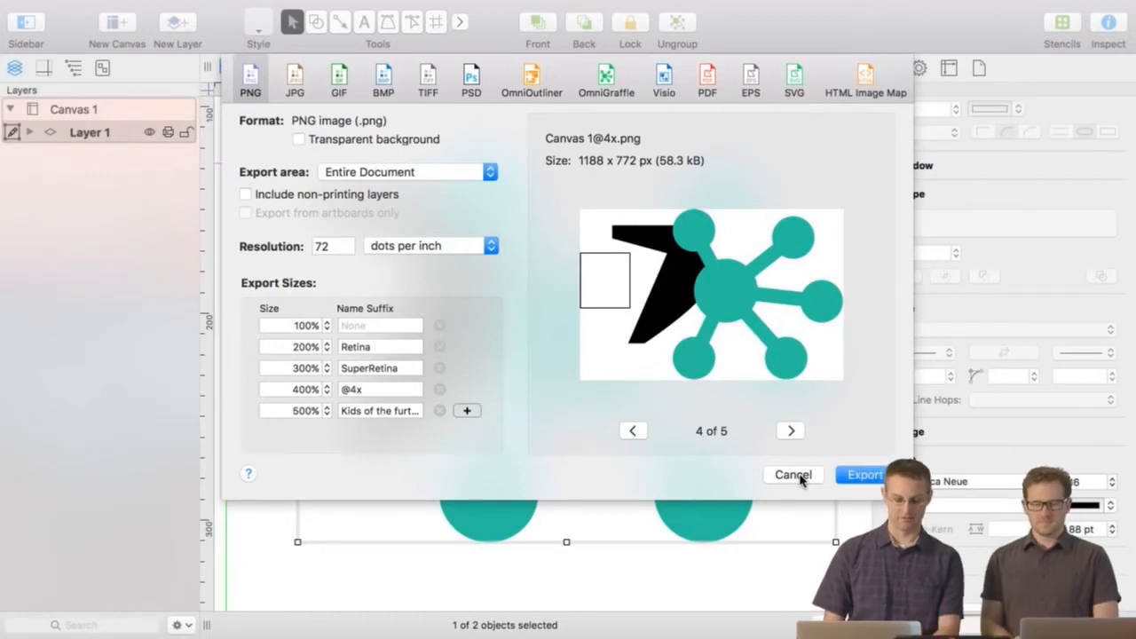
left_click(793, 475)
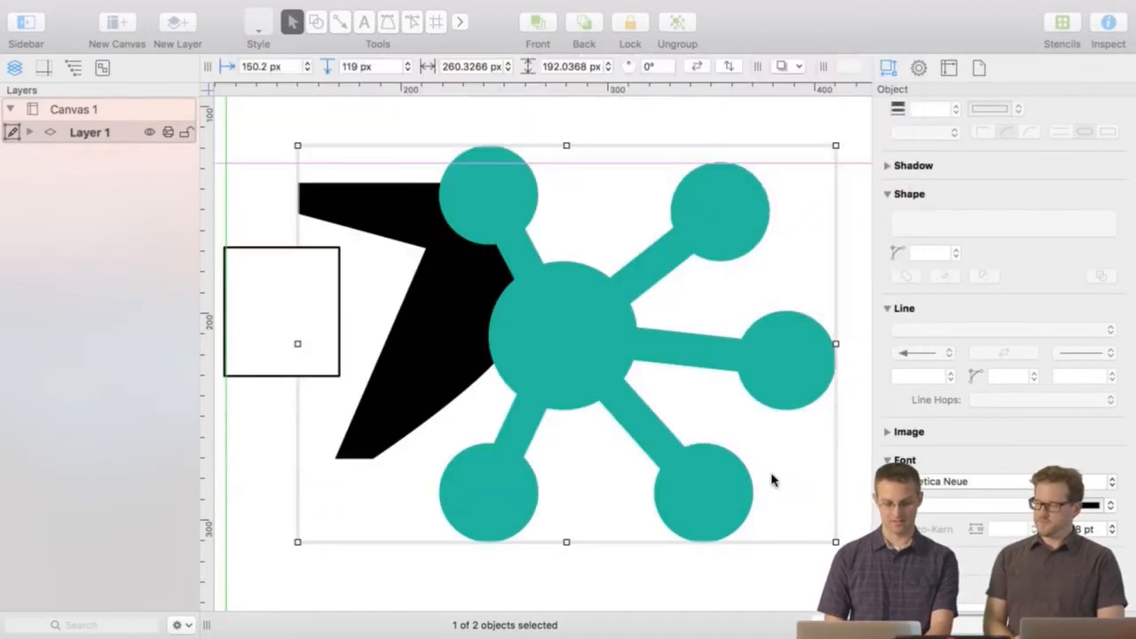
- Draw an artboard about 299 by 225 px around the square, the black shape and the teal icon
left_click(282, 122)
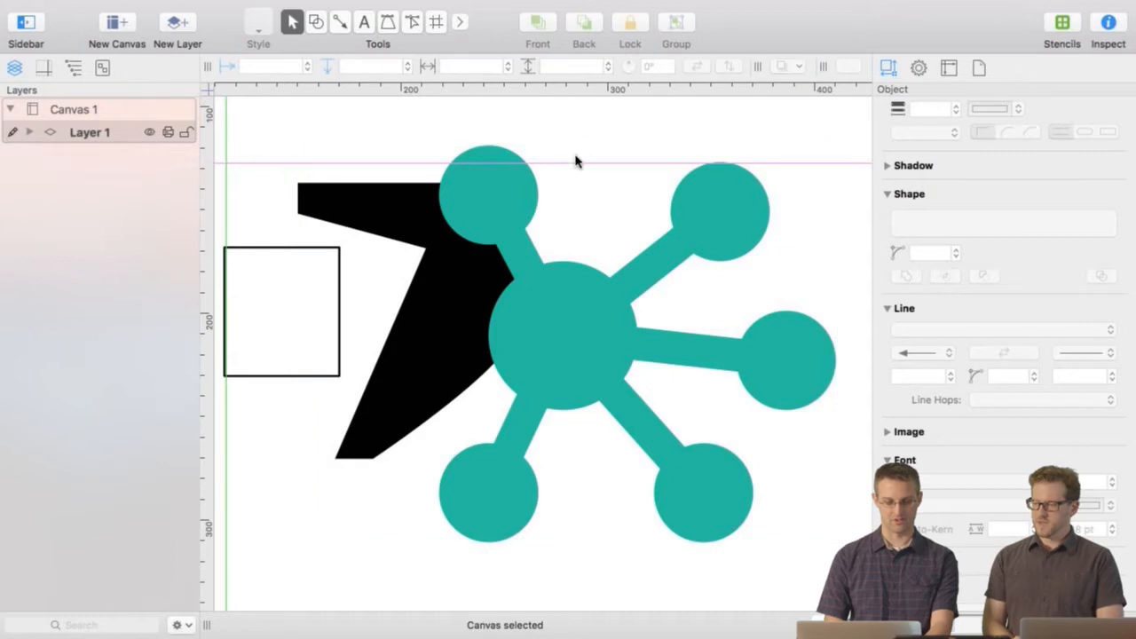
left_click(437, 26)
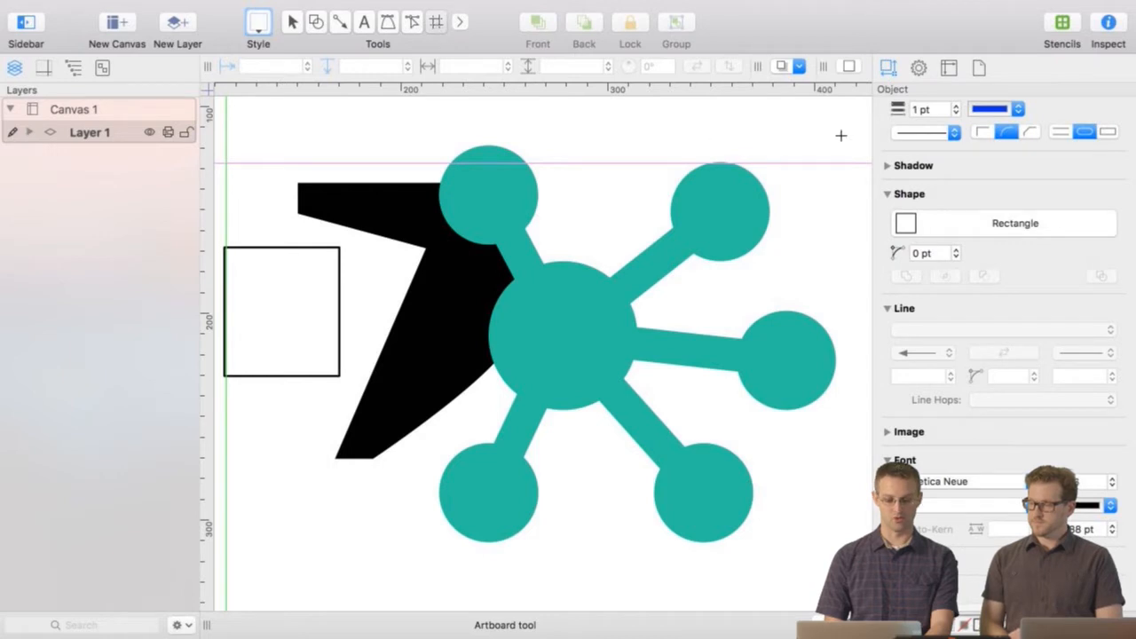
left_click_drag(841, 113, 223, 579)
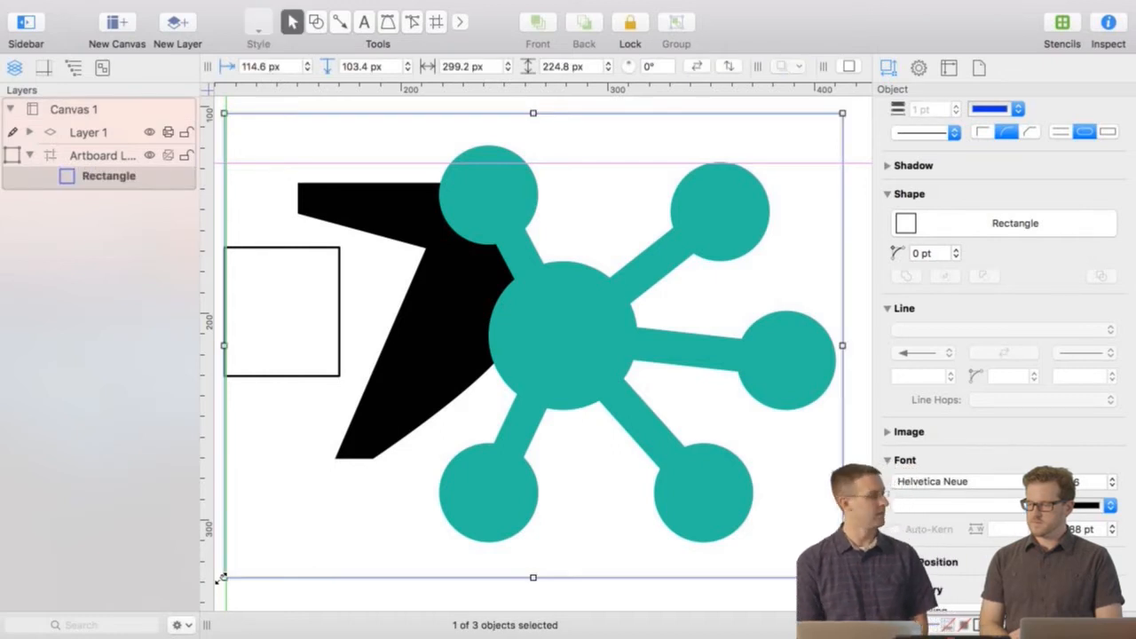